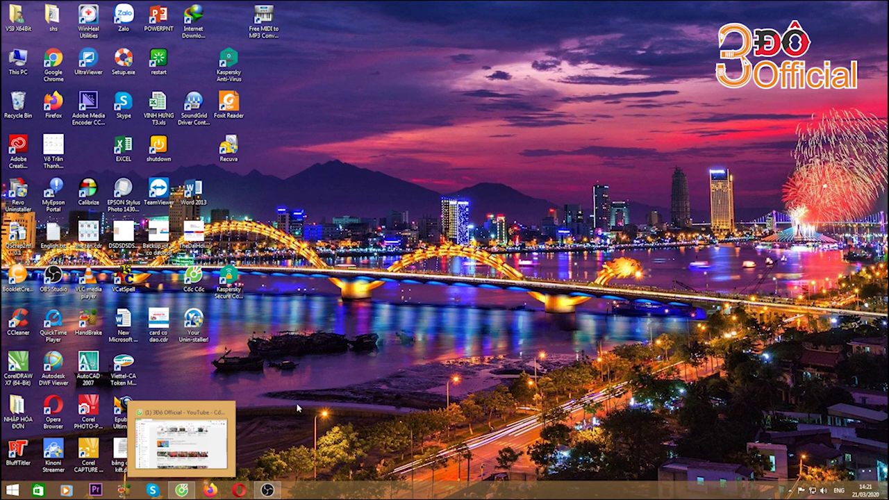
Look through the 3Đô Official YouTube channel's video sections, including the Corel beginner guide, and put the browser away.
click(181, 490)
scroll(525, 333, up, 3)
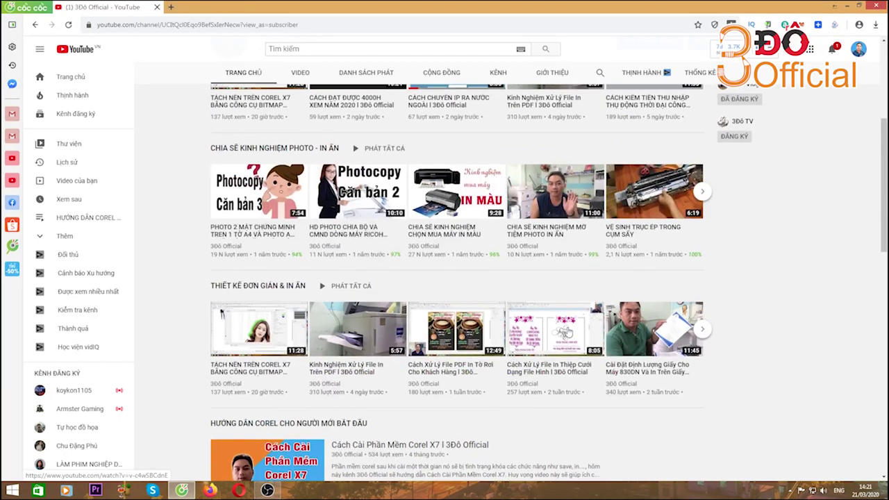
scroll(564, 332, down, 2)
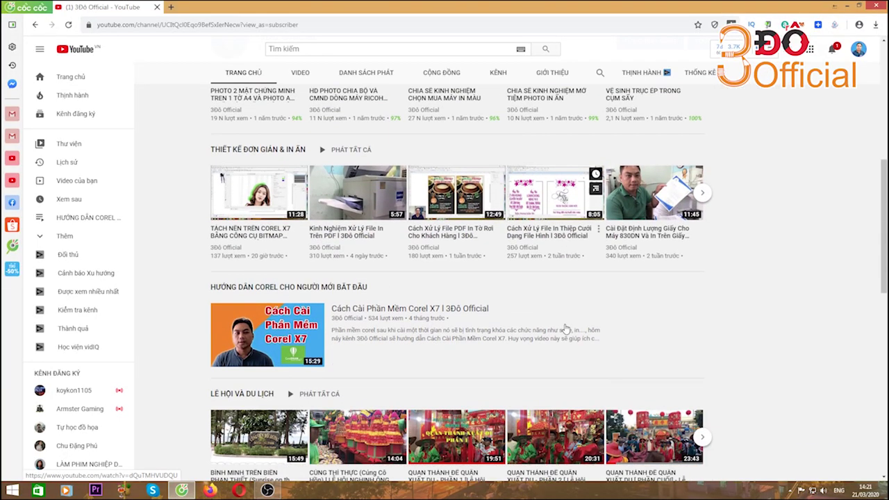
scroll(564, 332, up, 5)
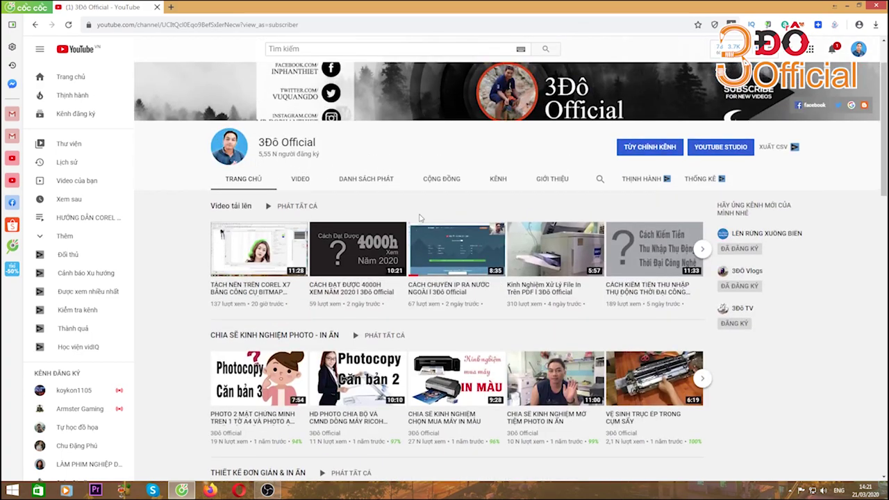
scroll(416, 222, down, 5)
scroll(415, 223, up, 3)
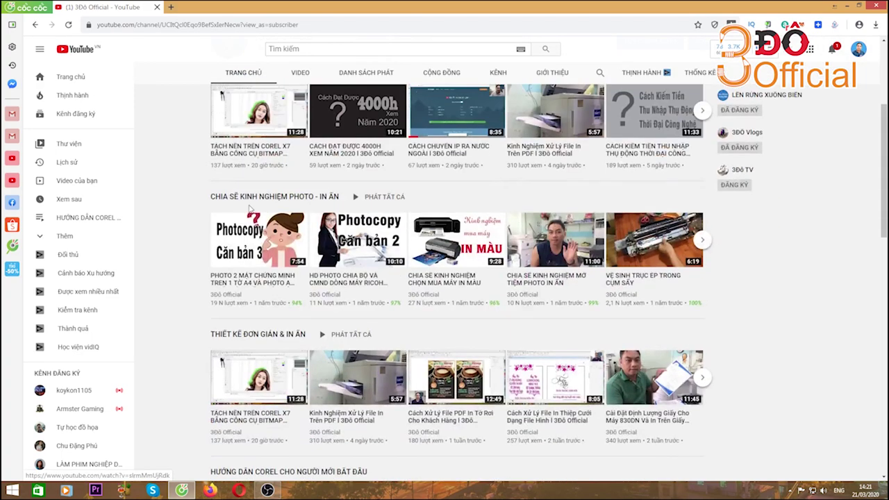
scroll(279, 279, down, 4)
scroll(279, 279, up, 5)
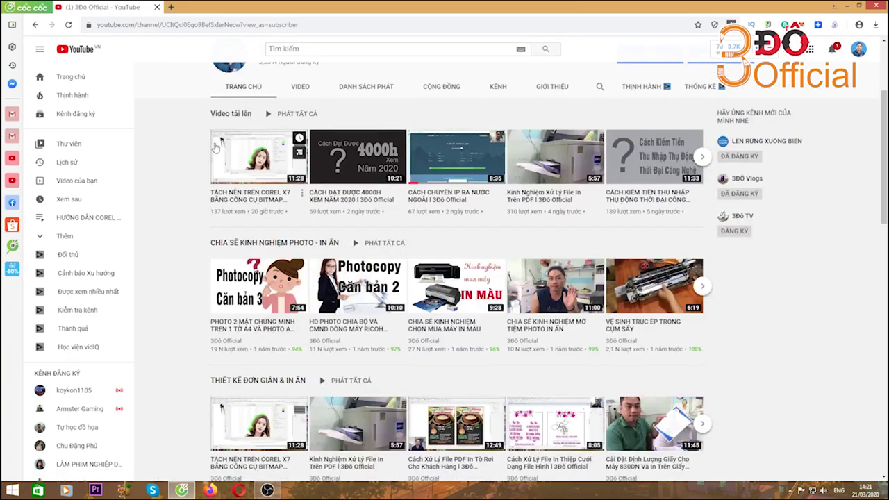
scroll(244, 261, up, 3)
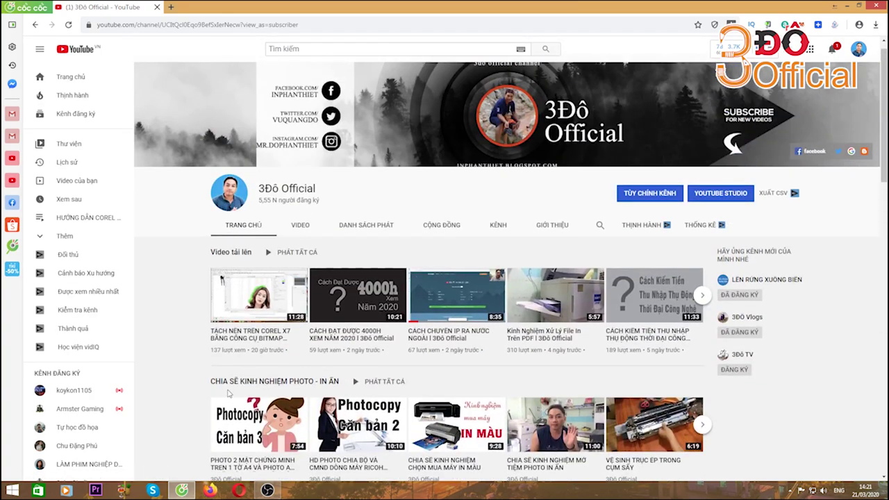
scroll(453, 330, down, 4)
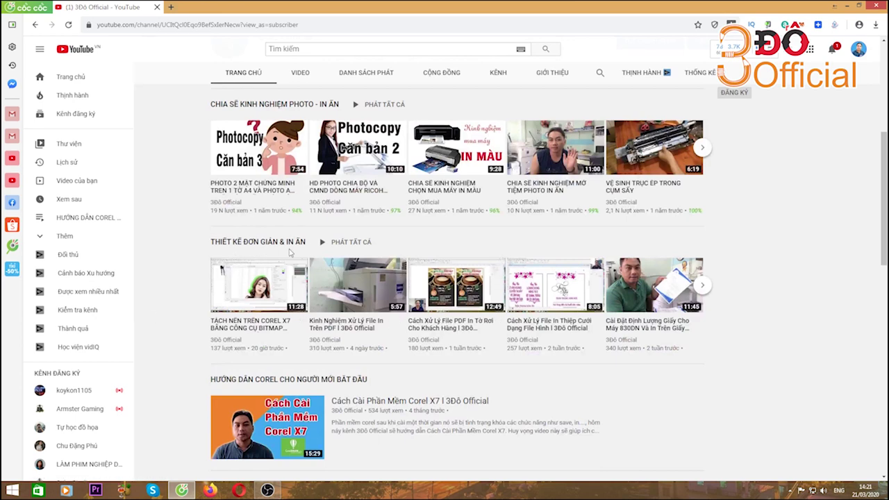
scroll(303, 252, down, 2)
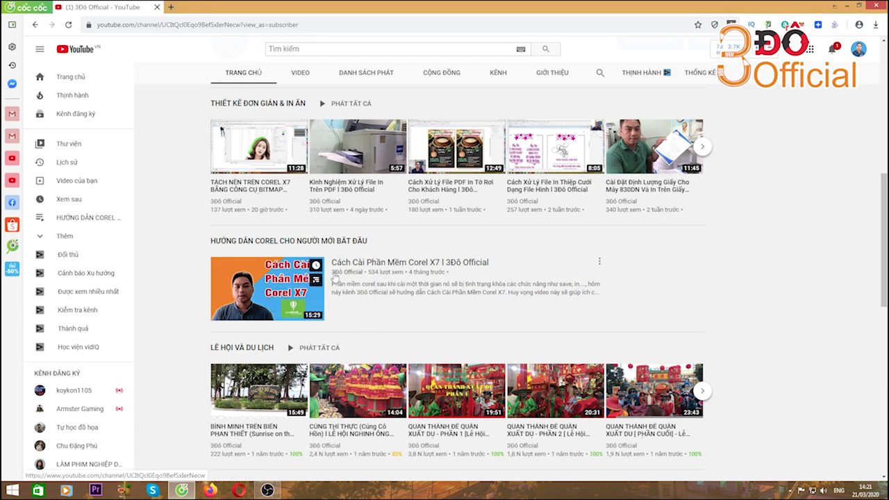
drag(367, 294, 328, 293)
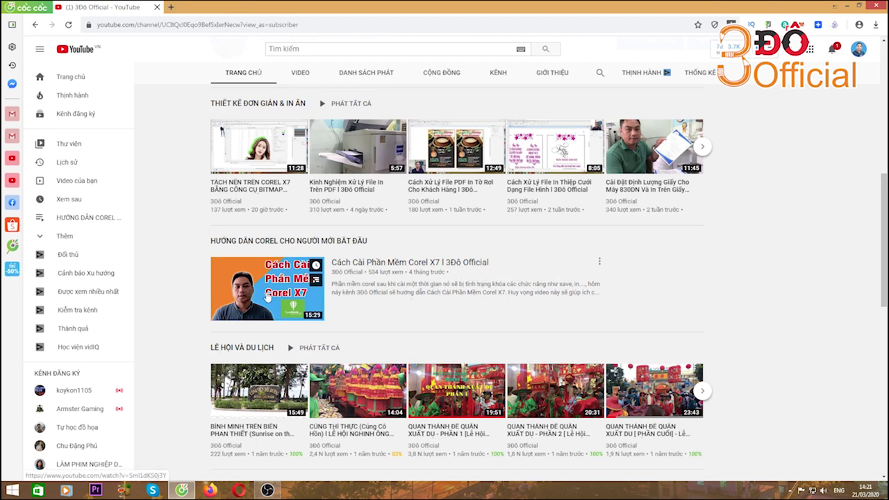
click(847, 6)
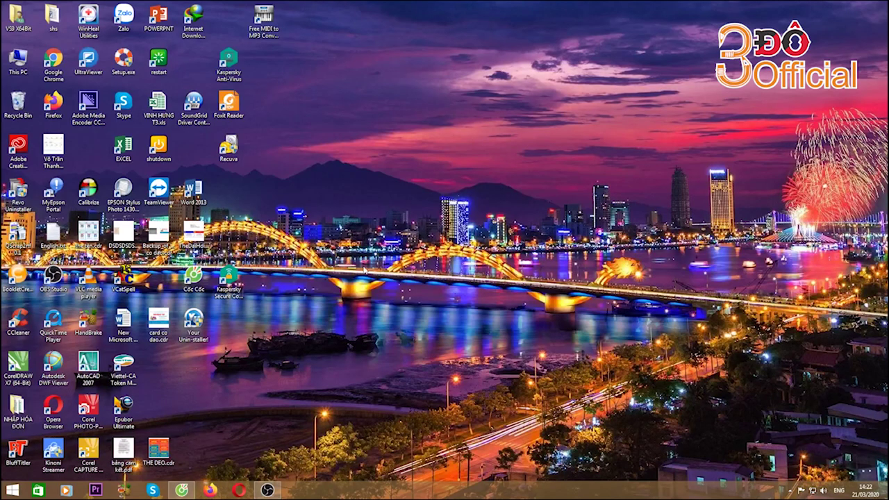
Launch CorelDRAW X7 without signing in to a Corel account and create a new blank A4 document.
double_click(18, 366)
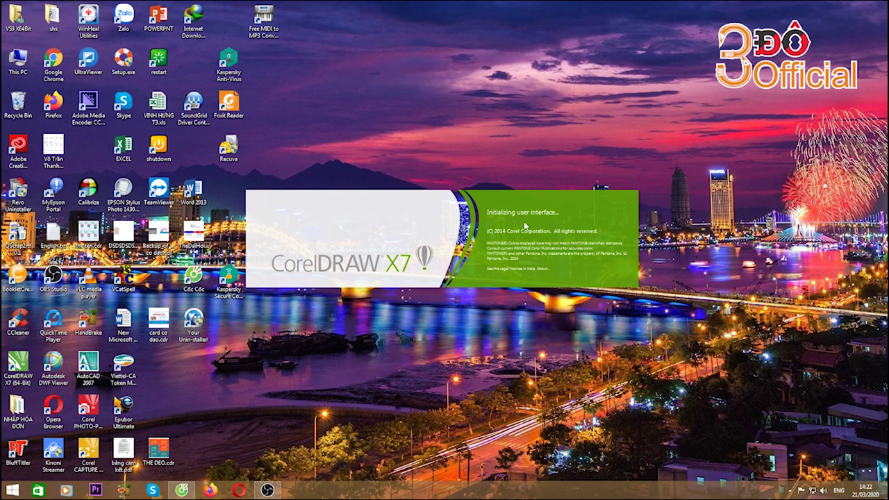
click(688, 78)
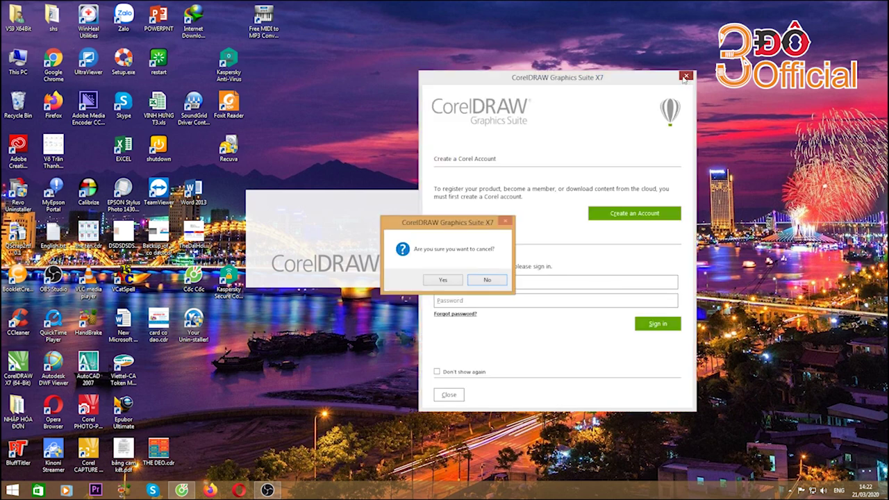
click(447, 281)
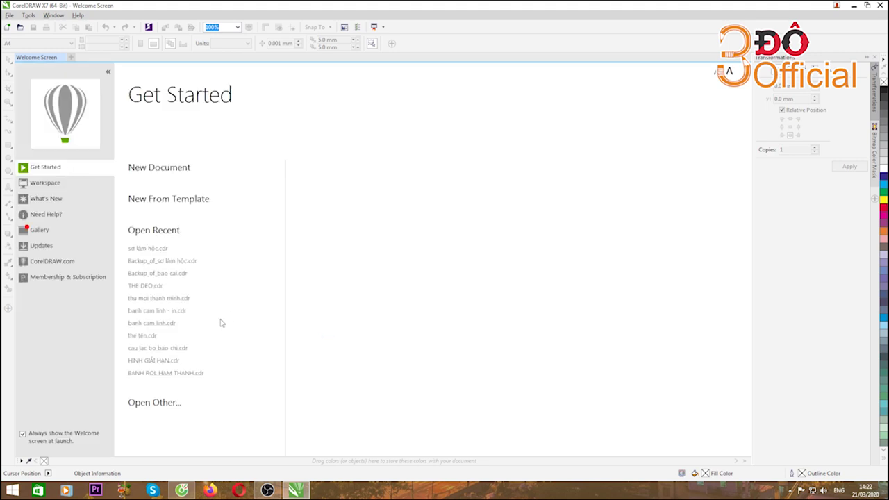
click(71, 57)
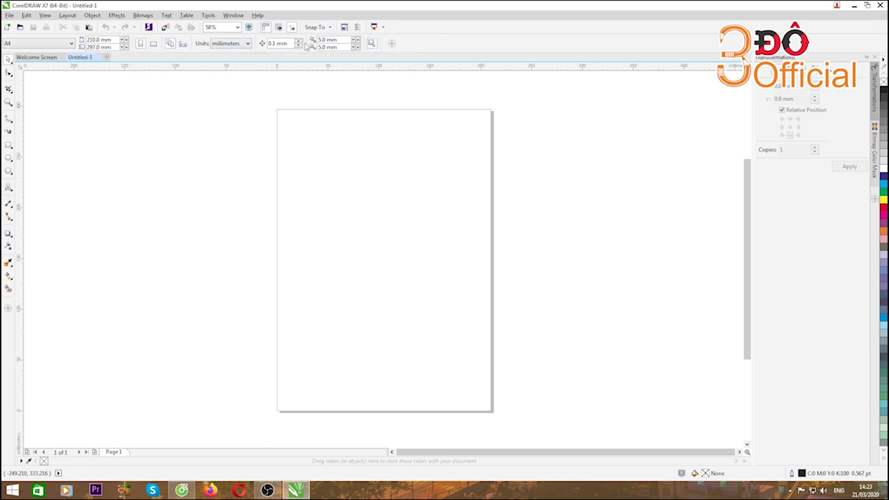
Draw a rectangle about 256 mm wide and 95 mm high across the page's left edge and delete it.
click(9, 146)
drag(146, 136, 412, 238)
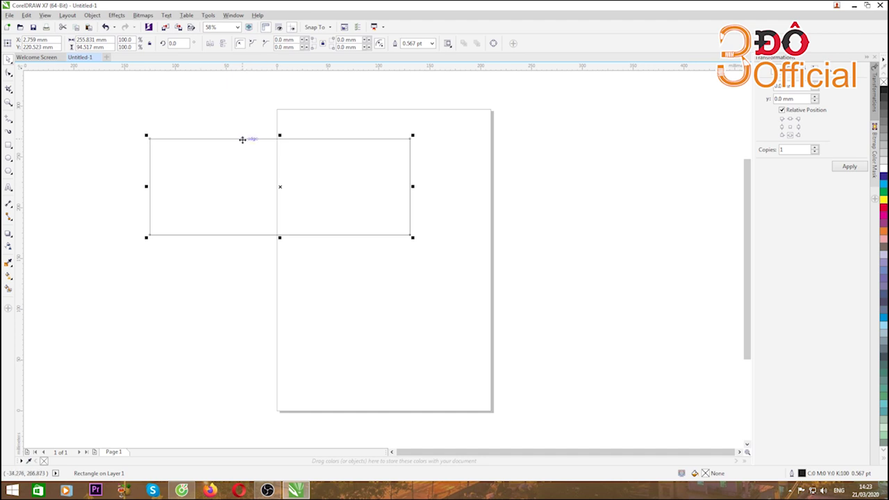
key(Delete)
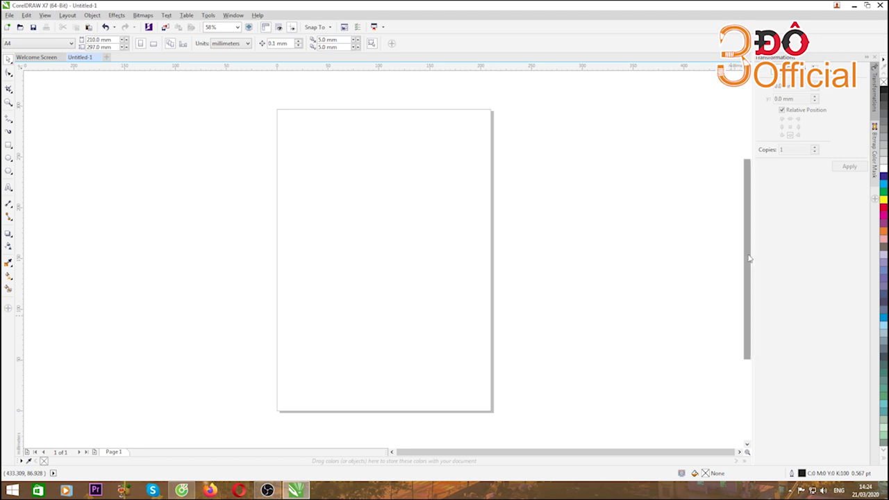
Draw a yellow-filled rectangle about 94 mm wide and 70 mm high in the lower part of the page and delete it.
drag(748, 256, 746, 341)
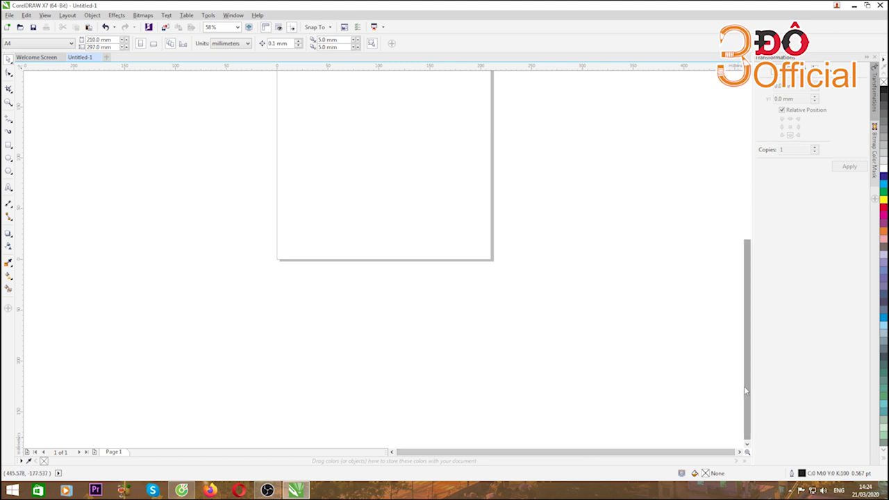
click(8, 144)
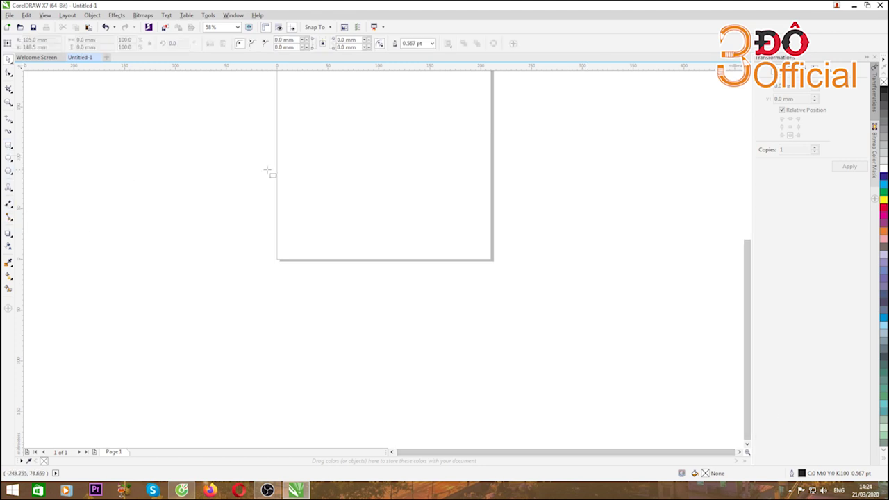
drag(357, 164, 453, 236)
click(8, 58)
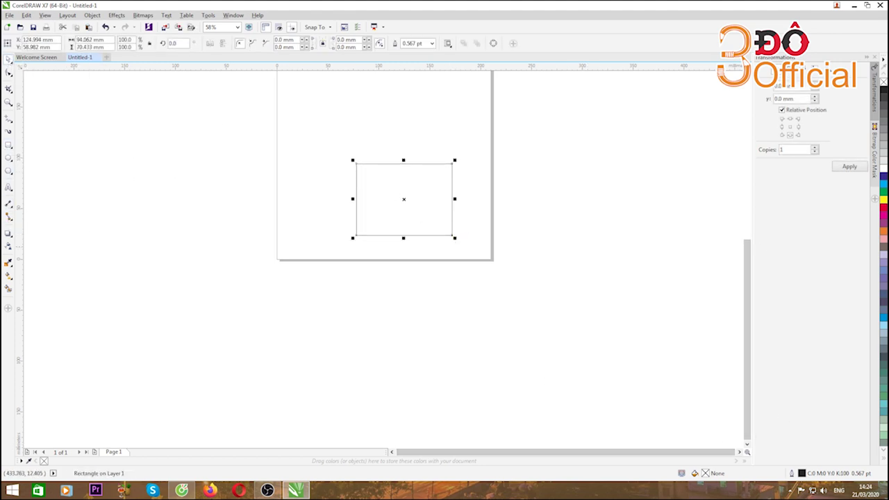
click(884, 199)
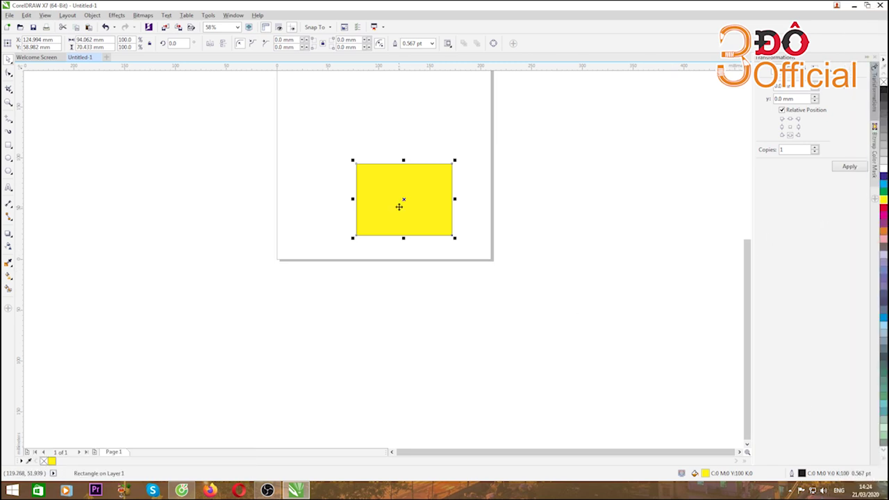
key(Delete)
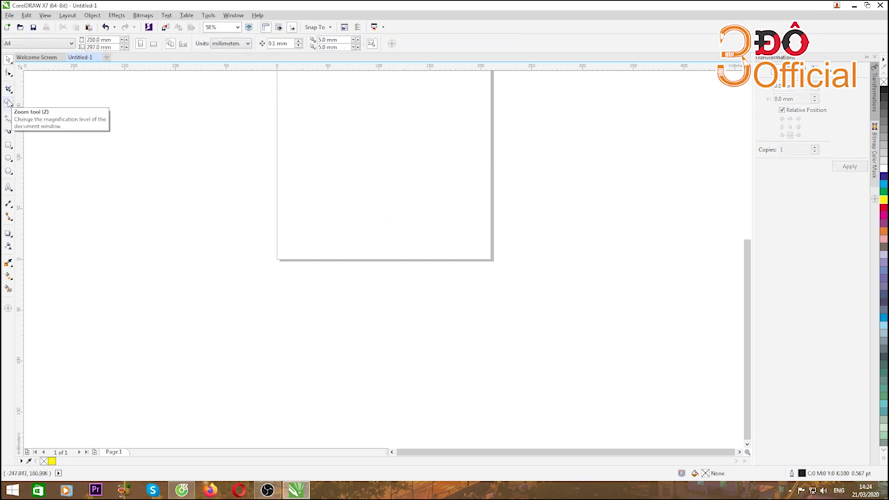
Hide the Toolbox from the workspace and restore it.
click(232, 15)
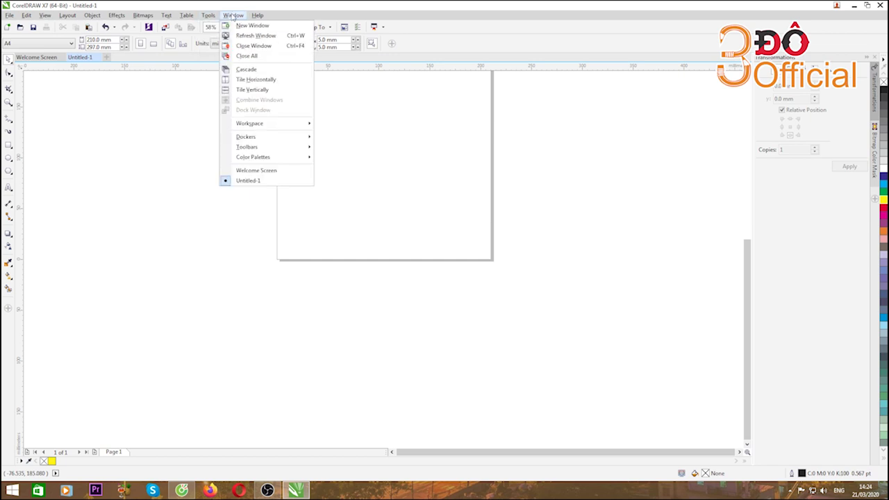
mouse_move(245, 138)
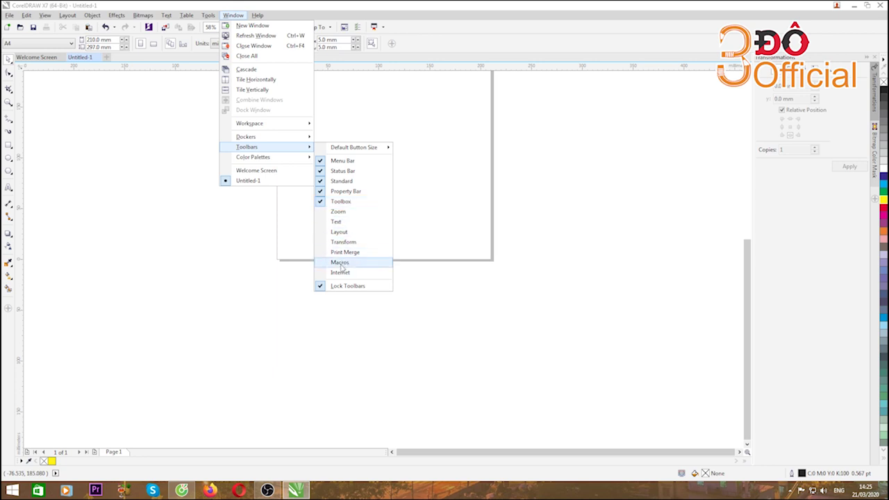
click(340, 201)
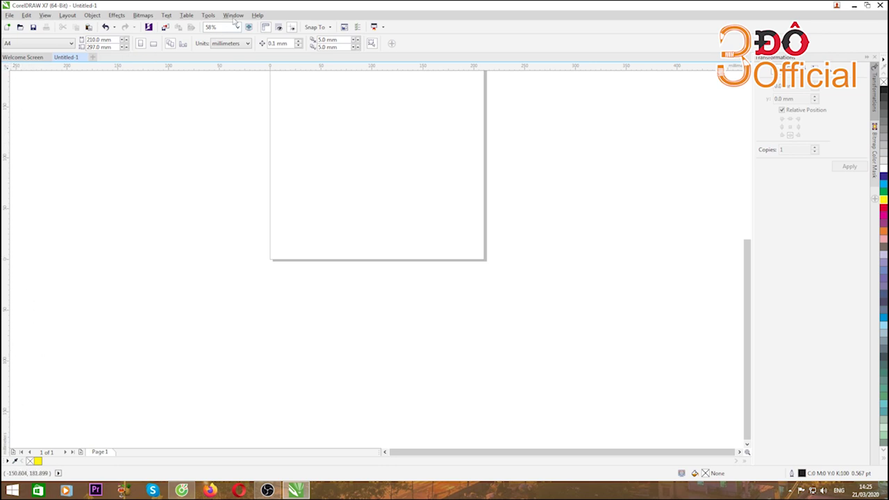
click(233, 15)
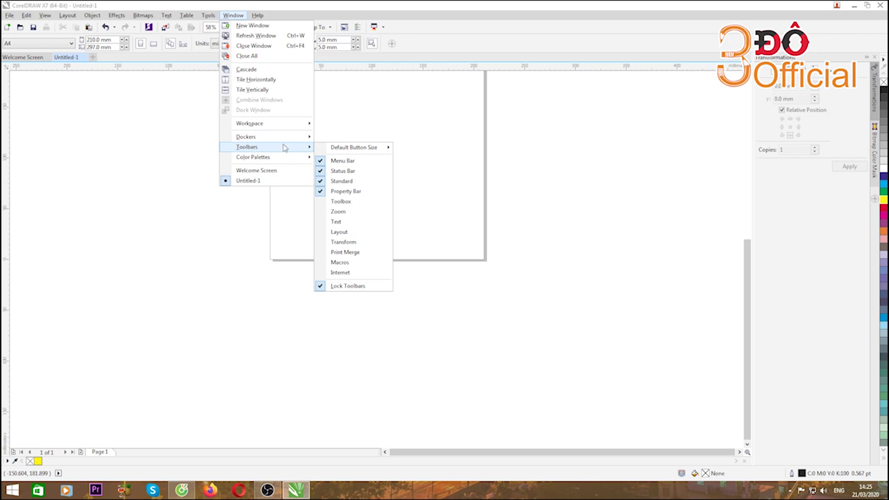
click(321, 204)
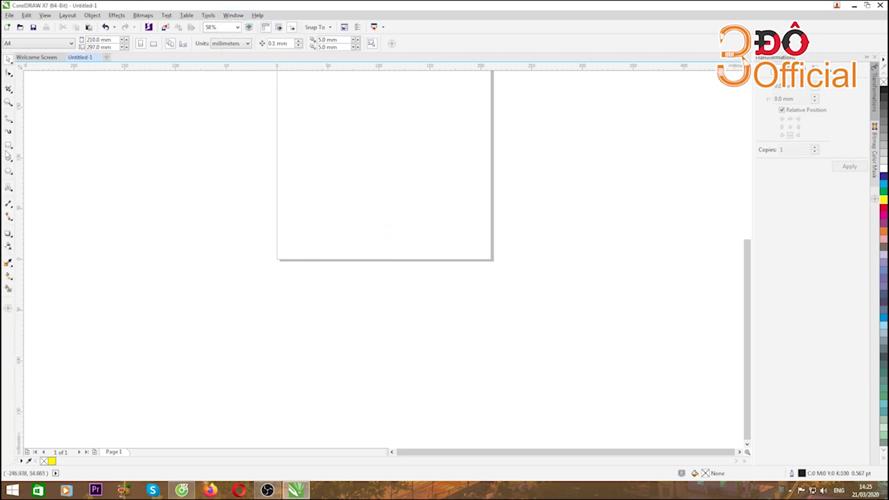
click(234, 15)
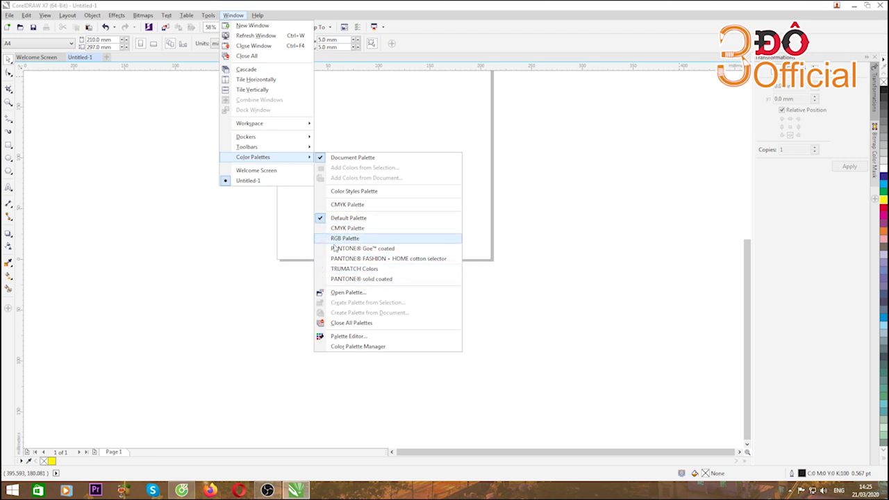
key(Escape)
key(Escape)
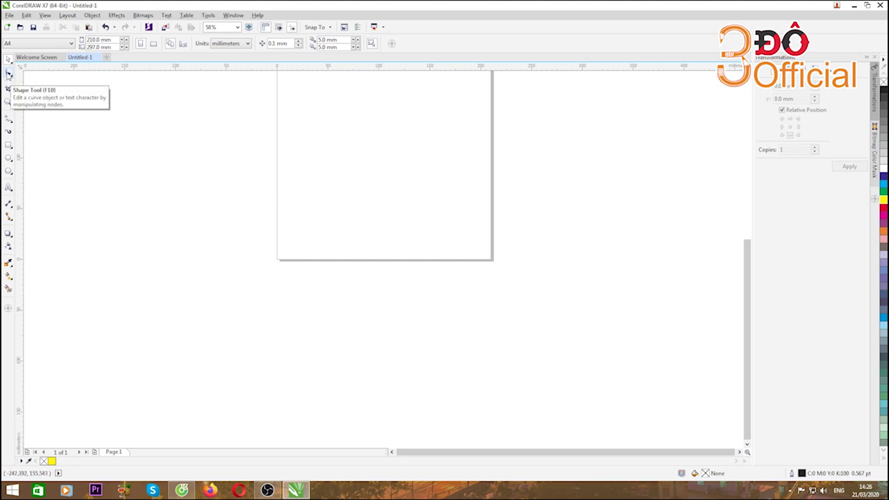
Draw an open five-segment path about 262 mm wide and 100 mm high with the Pen tool, starting outside the page's left edge.
click(11, 124)
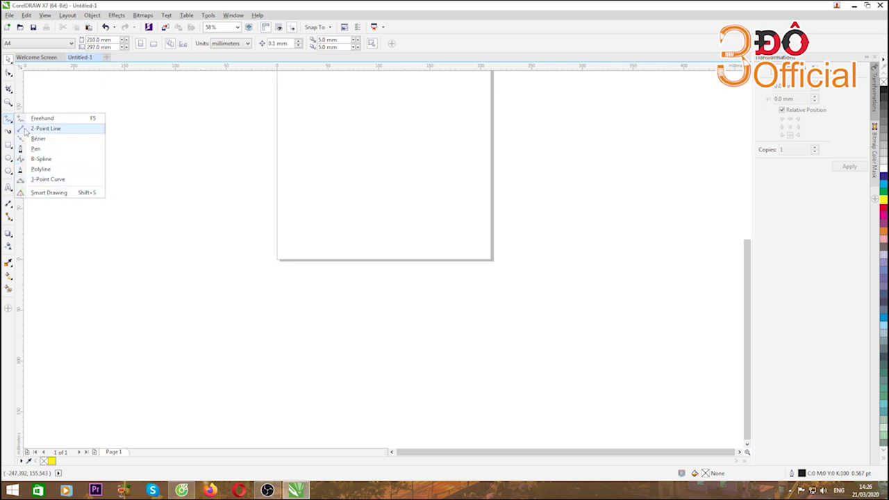
click(36, 149)
click(158, 171)
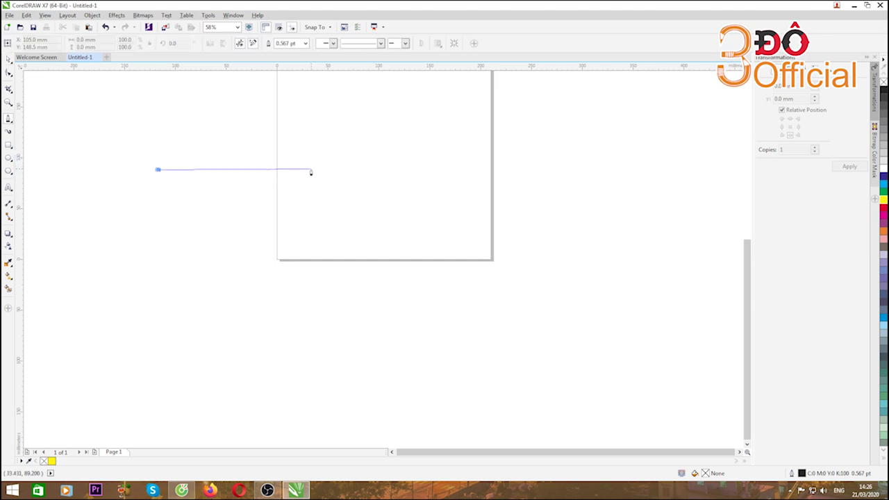
click(311, 169)
click(333, 127)
click(413, 156)
click(424, 186)
double_click(328, 229)
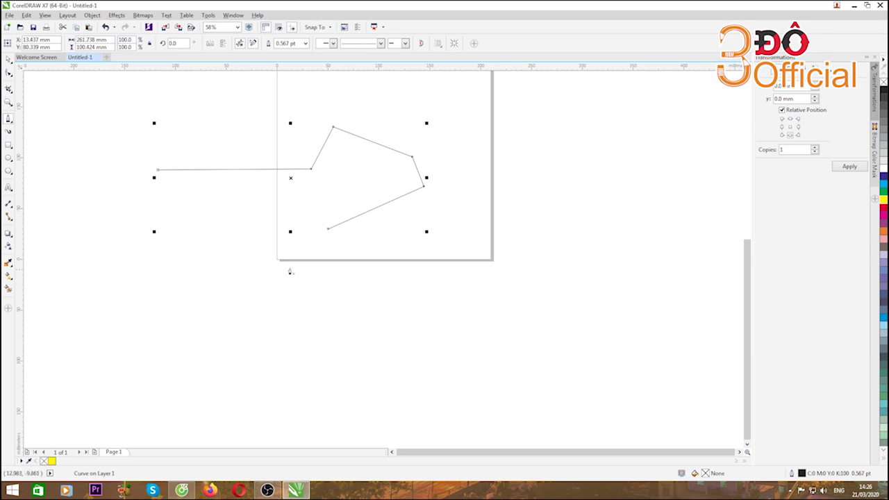
Draw a second open path of two segments, about 136 by 28 mm, below the page and move it up beside the page's left edge.
click(159, 277)
double_click(284, 278)
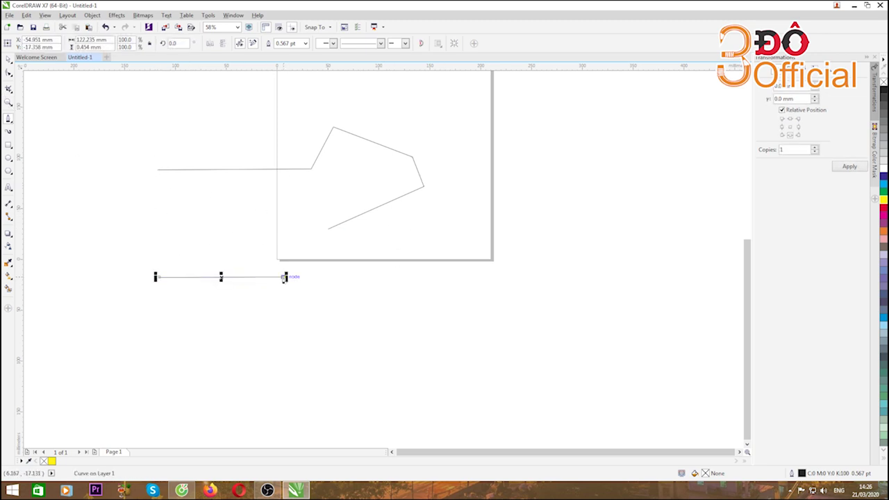
click(285, 277)
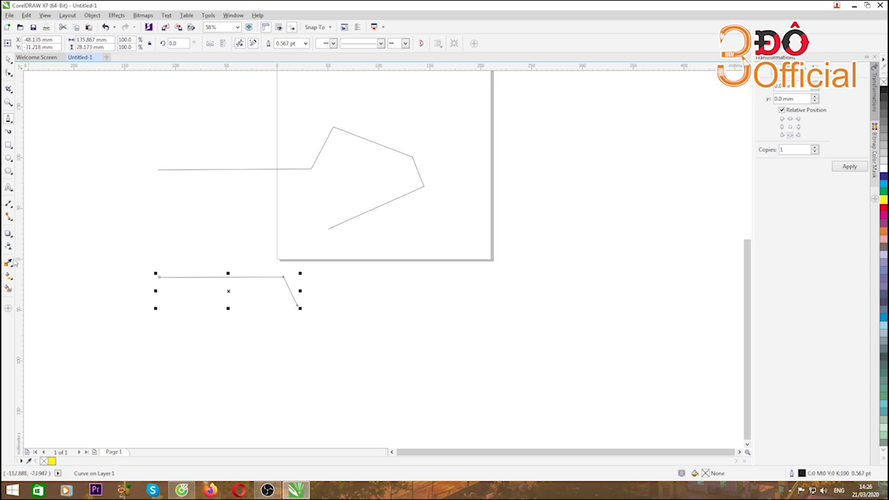
click(8, 60)
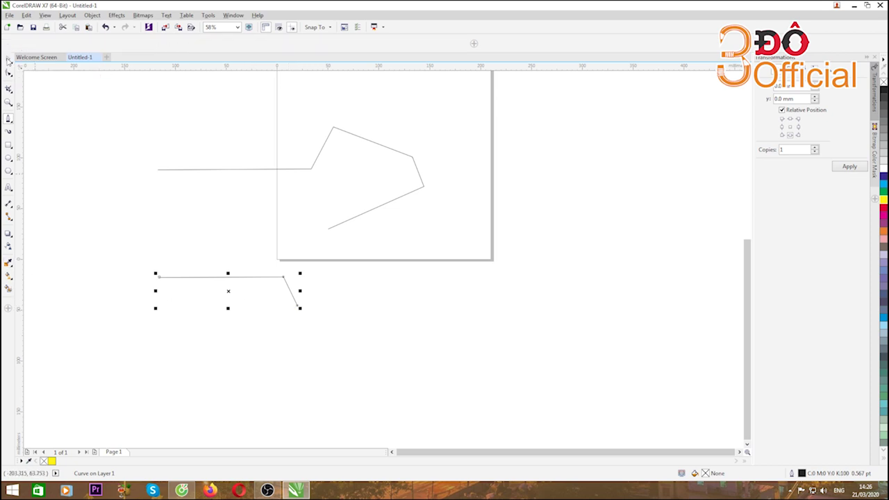
drag(230, 290, 159, 225)
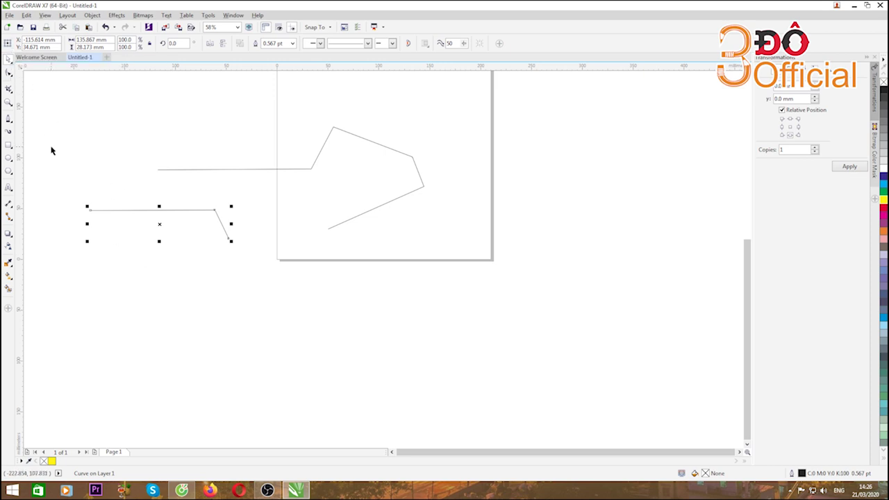
Select both open Pen paths together and delete them from the drawing area.
click(82, 143)
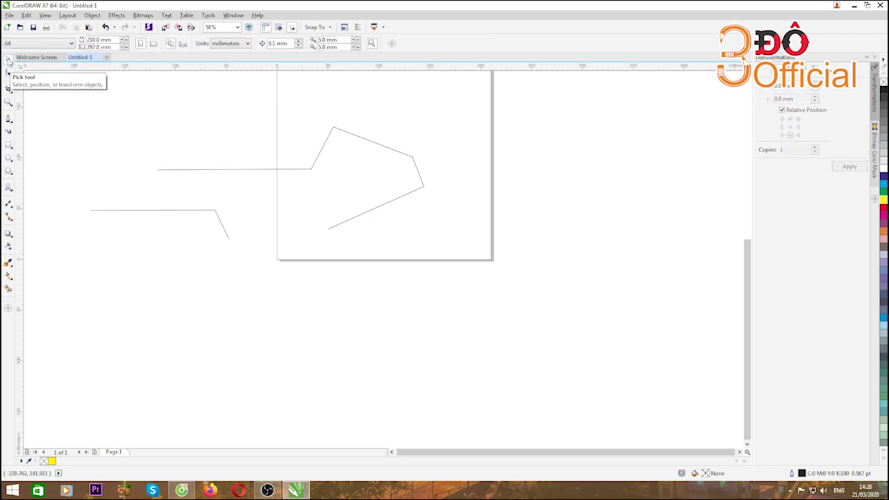
click(9, 188)
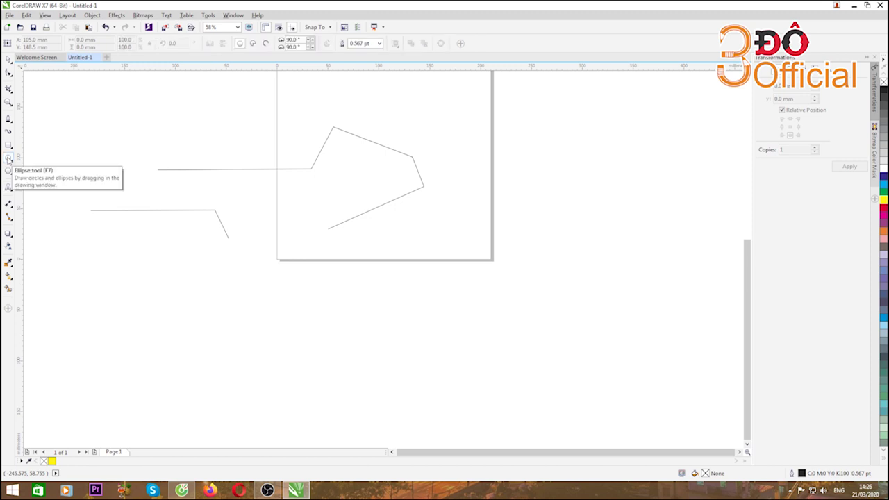
click(8, 171)
click(8, 61)
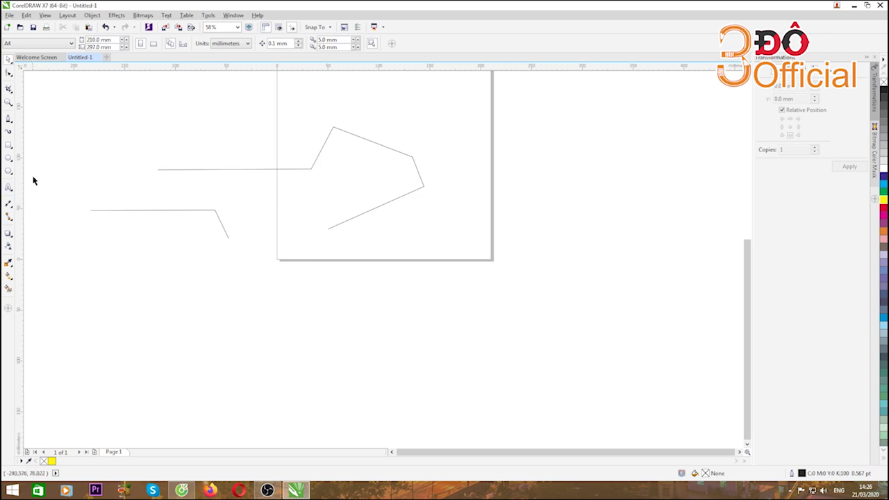
drag(59, 113, 469, 336)
key(Delete)
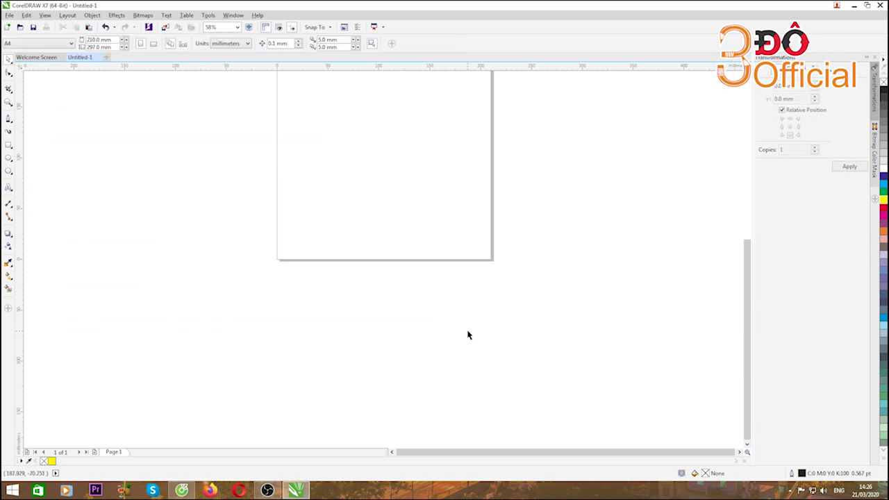
Draw a rectangle about 239 mm wide and 105 mm high across the page's left edge and delete it.
click(8, 145)
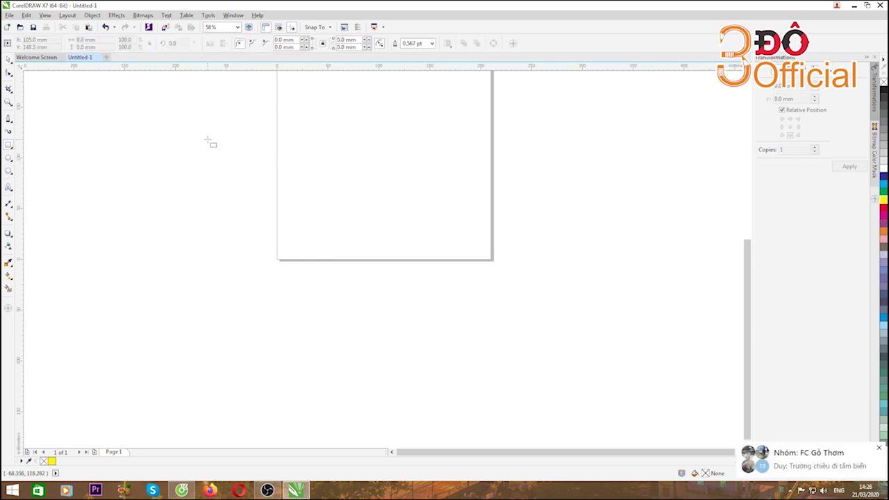
drag(207, 140, 451, 247)
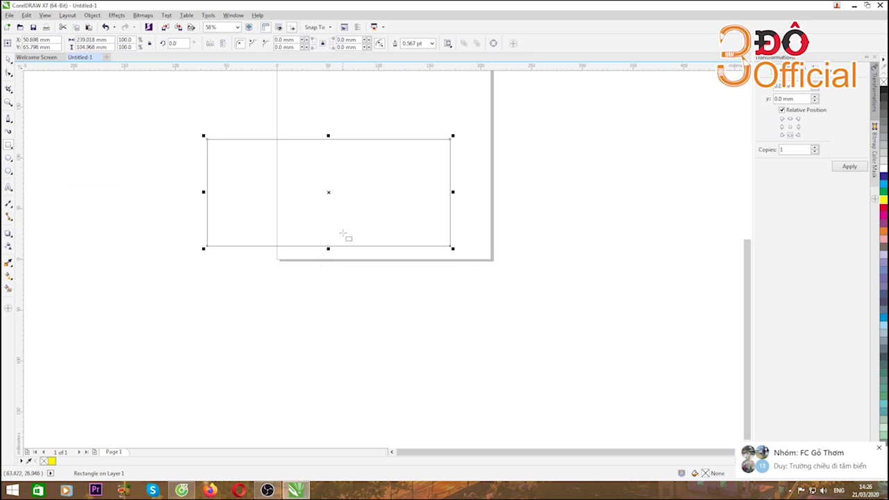
click(9, 59)
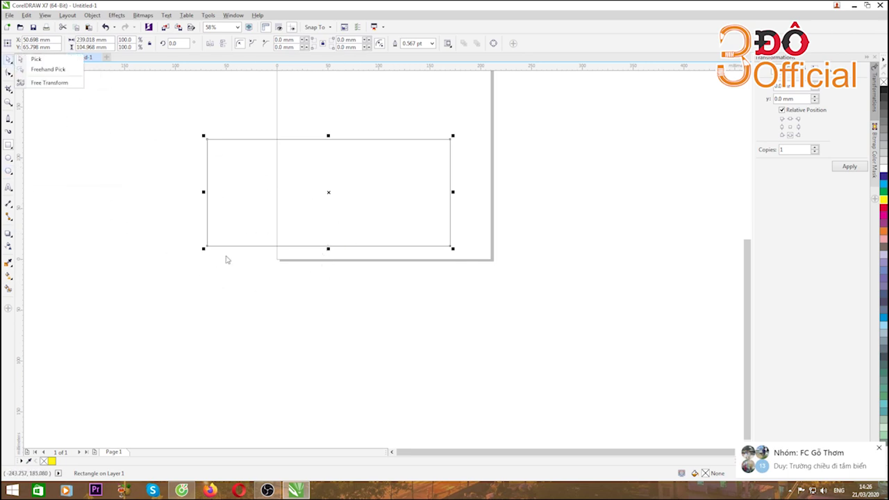
click(288, 194)
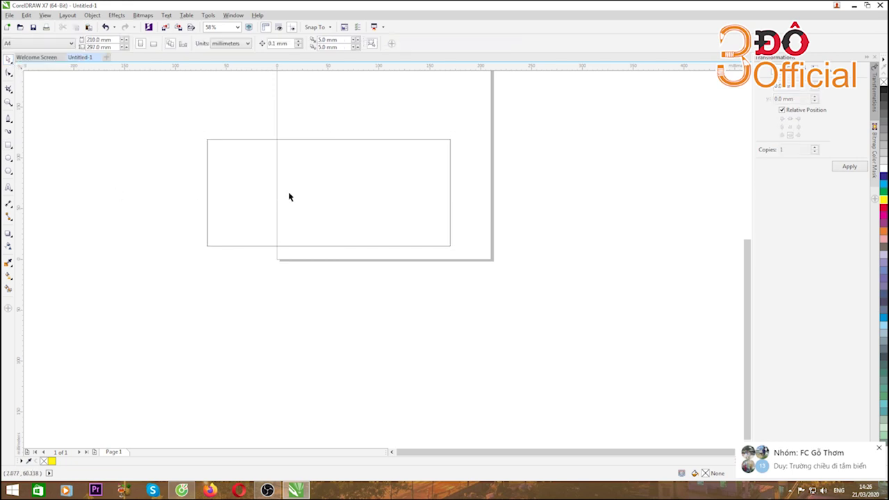
click(290, 189)
key(Delete)
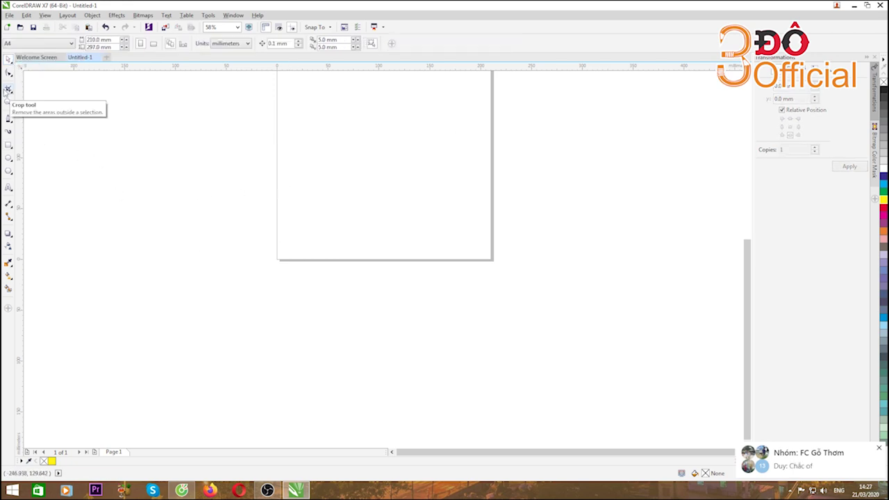
Draw a rectangle about 176 mm wide and 134 mm high in the lower part of the page and delete it.
click(8, 145)
drag(289, 126, 467, 260)
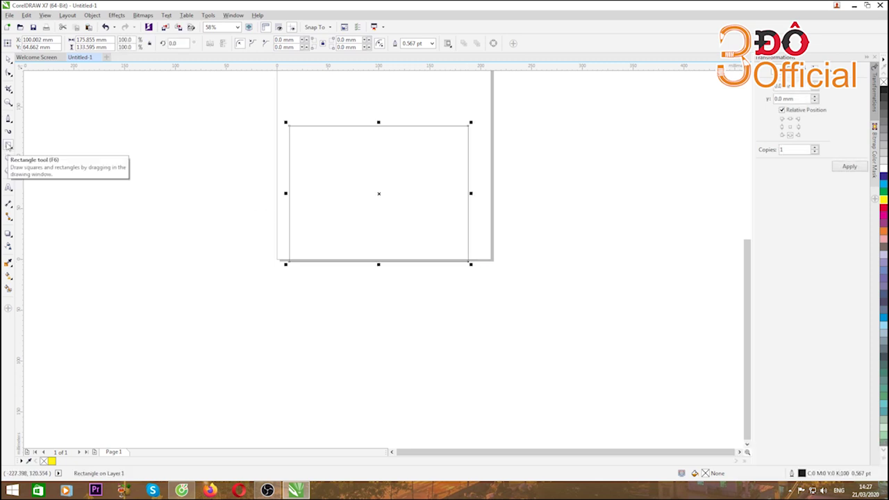
click(9, 59)
key(Delete)
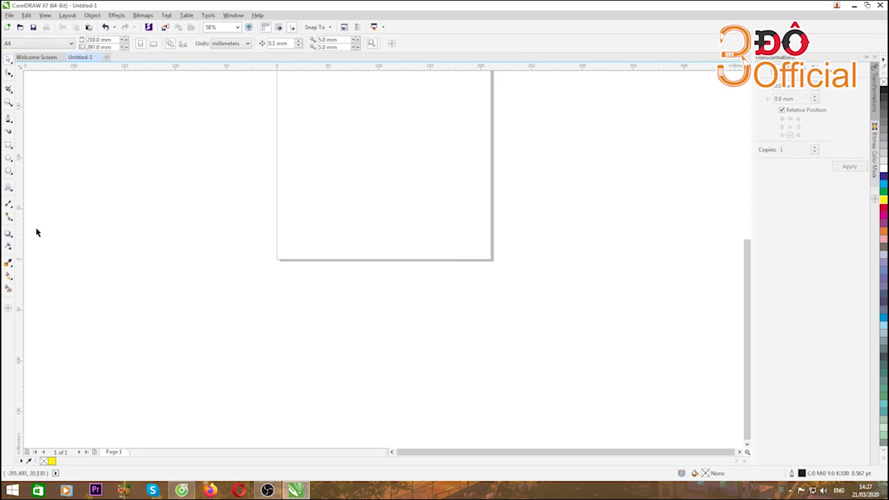
Draw a rectangle about 333 mm wide and 125 mm high, starting inside the page and extending past its right edge.
key(F6)
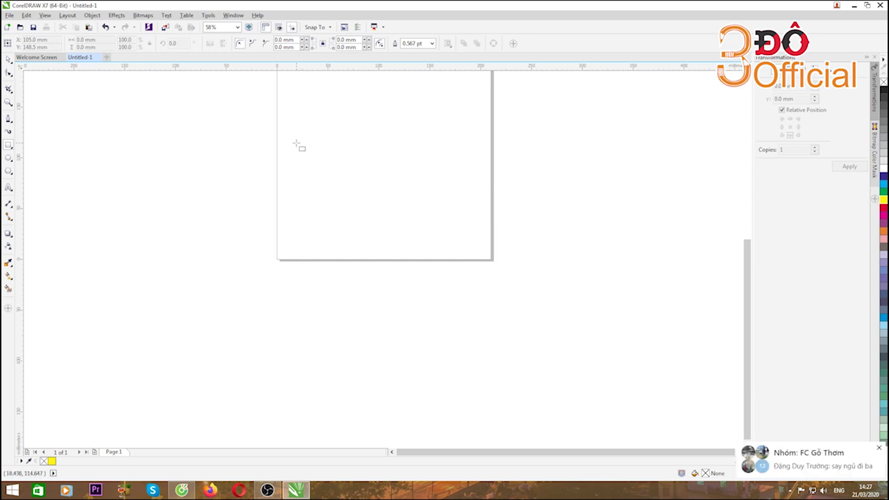
drag(297, 144, 424, 280)
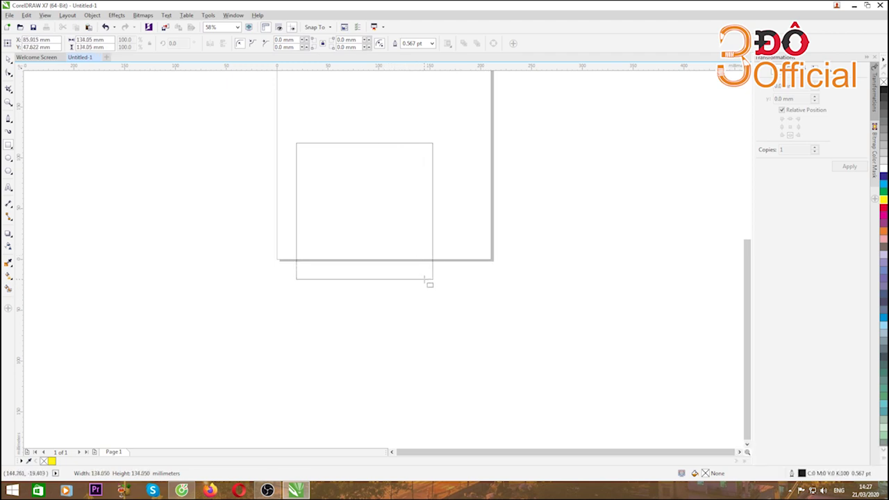
drag(424, 278, 636, 272)
click(8, 60)
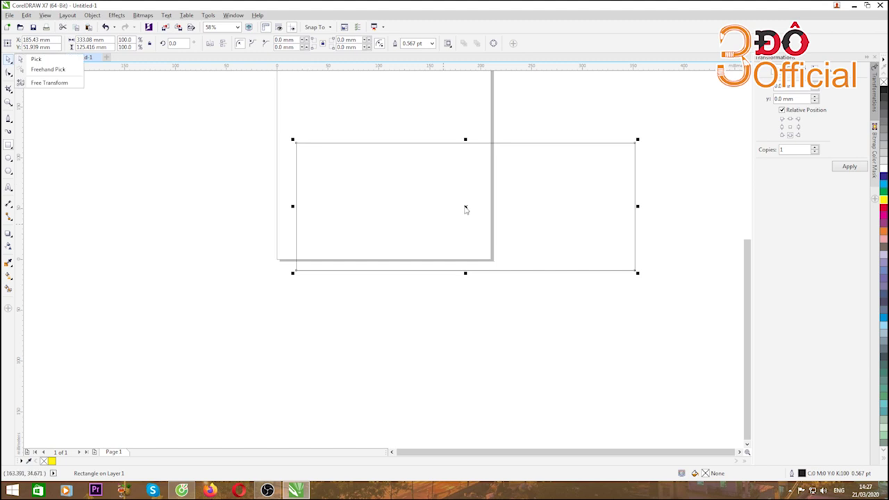
click(9, 146)
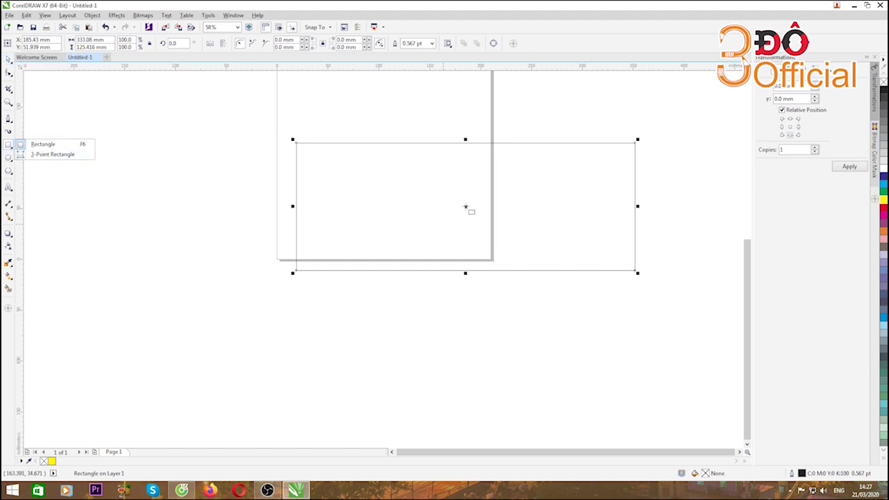
Move the rectangle off the page to the lower left and enlarge it proportionally to about 756 by 285 mm.
click(8, 59)
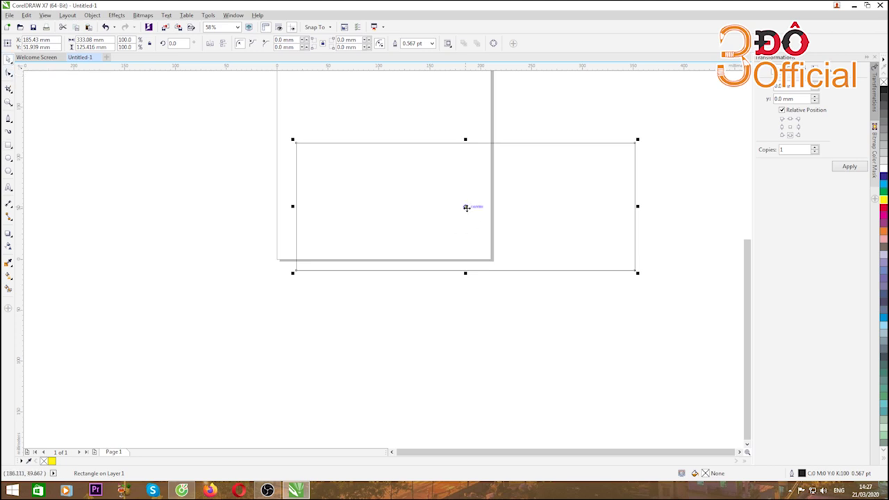
drag(466, 207, 297, 182)
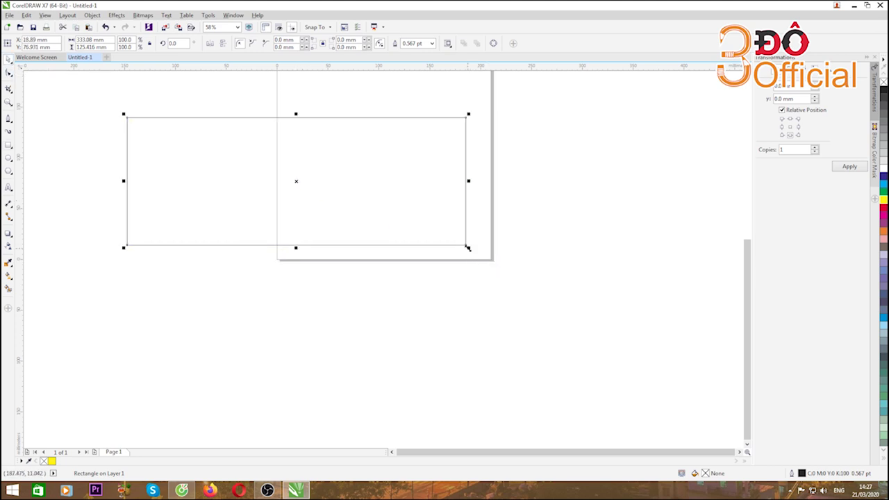
scroll(343, 179, down, 2)
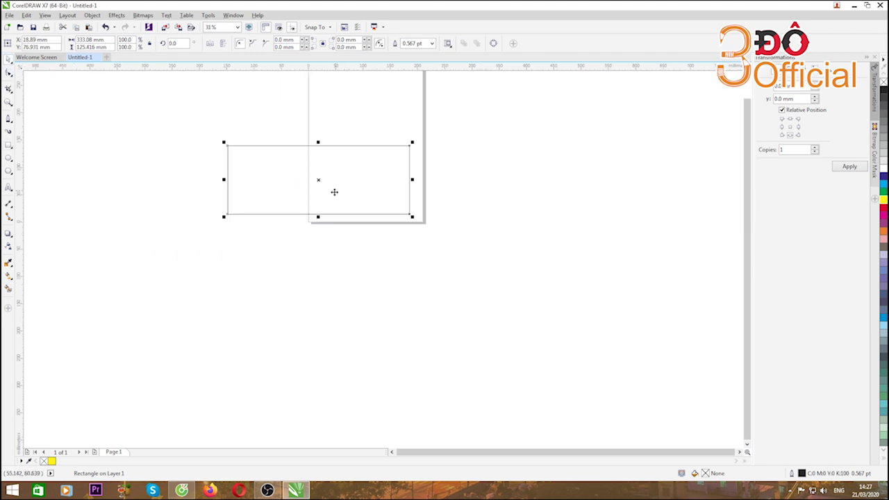
scroll(406, 201, down, 2)
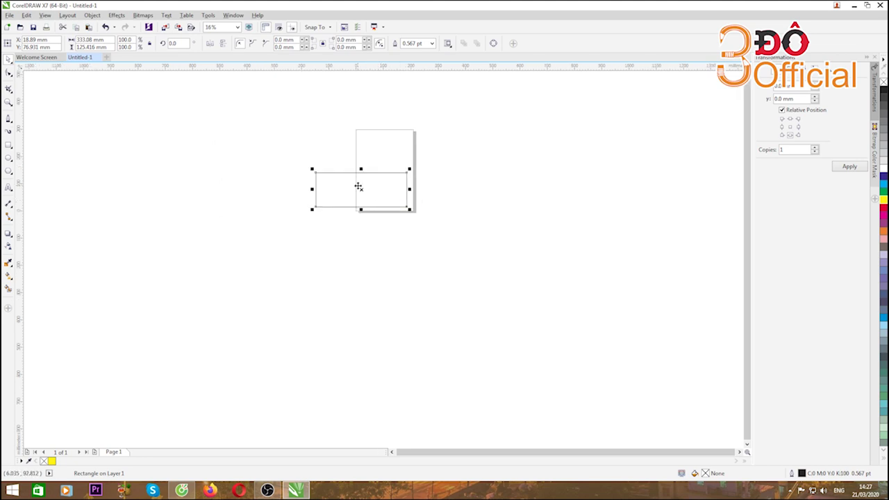
click(202, 170)
click(347, 186)
drag(348, 186, 275, 314)
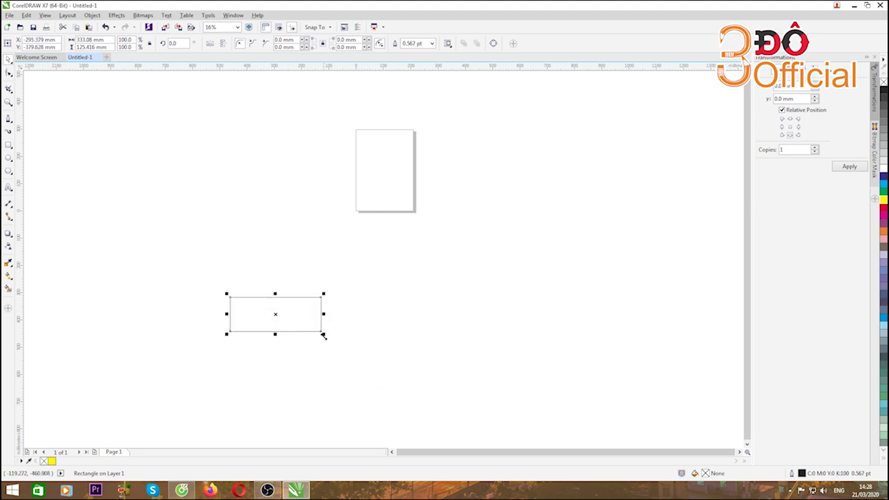
drag(323, 336, 440, 378)
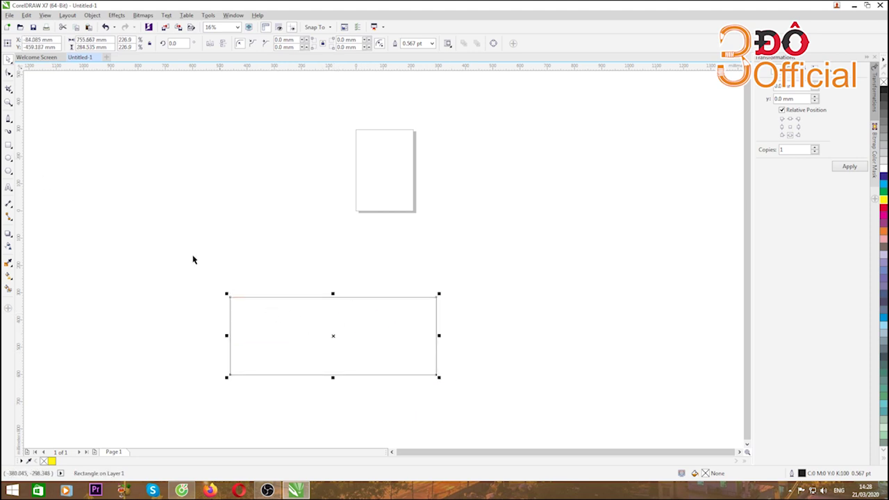
Draw a circle about 757 mm in diameter with the Ellipse tool and move it to the page's right side.
click(11, 148)
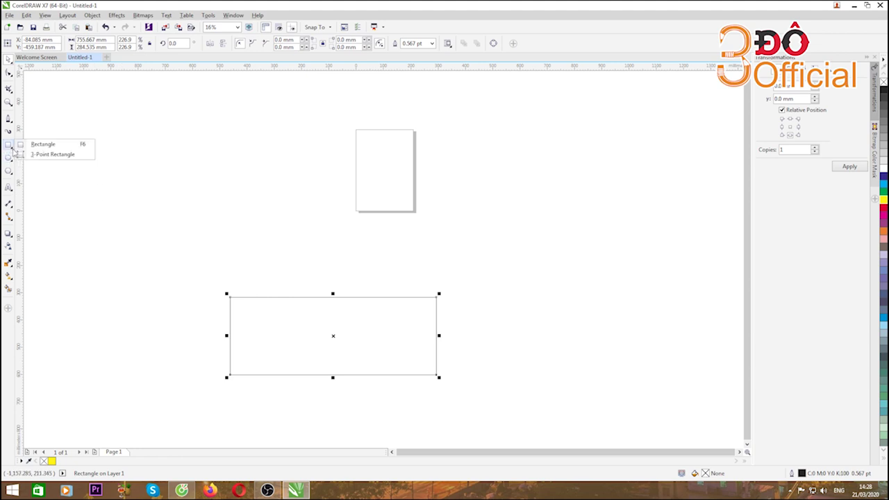
click(9, 146)
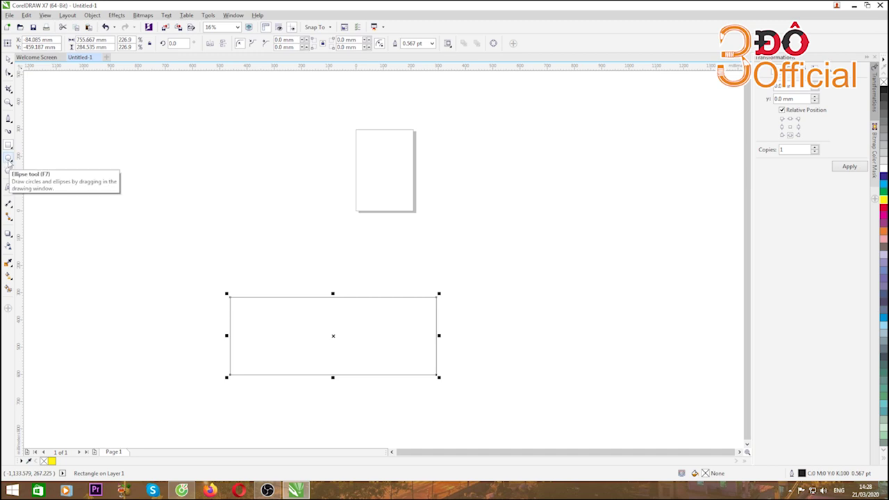
click(10, 160)
drag(204, 142, 412, 309)
key(ctrl)
click(9, 60)
drag(306, 244, 515, 194)
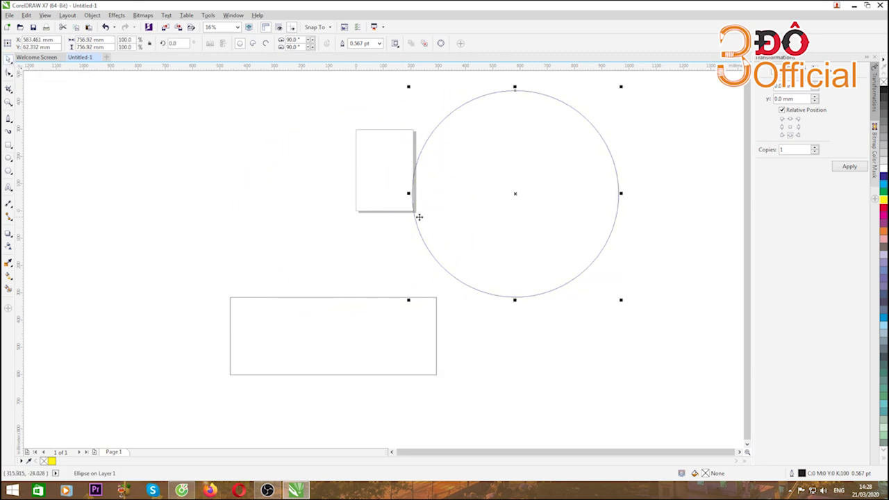
Draw a five-sided polygon about 544 mm wide and 518 mm high to the left of the page.
click(13, 176)
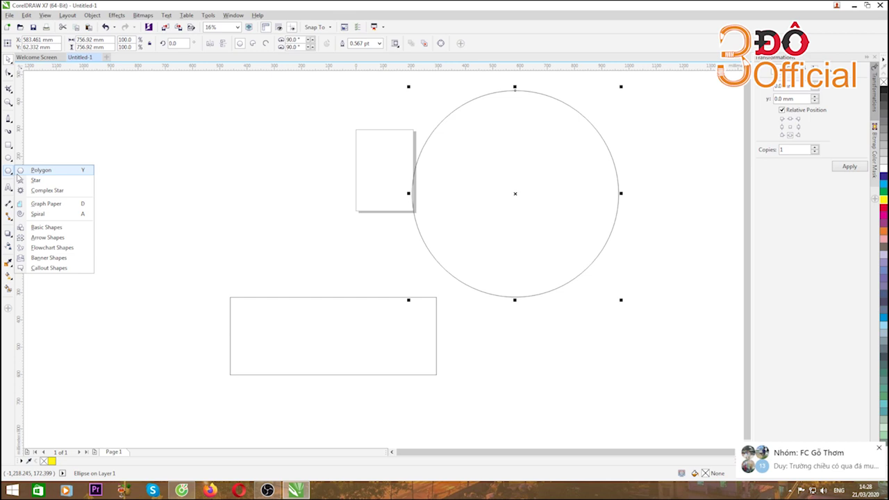
click(40, 170)
drag(174, 137, 327, 261)
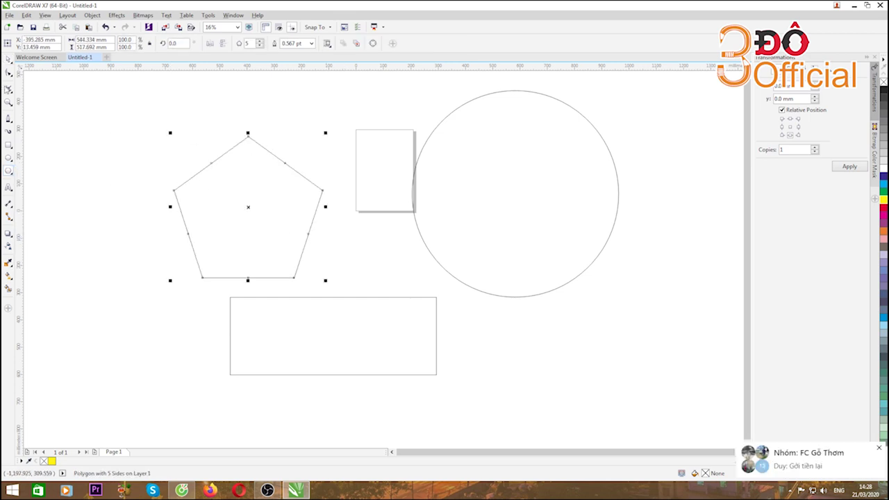
Draw a five-pointed star over the page's lower-right corner, between the pentagon and the circle.
click(14, 176)
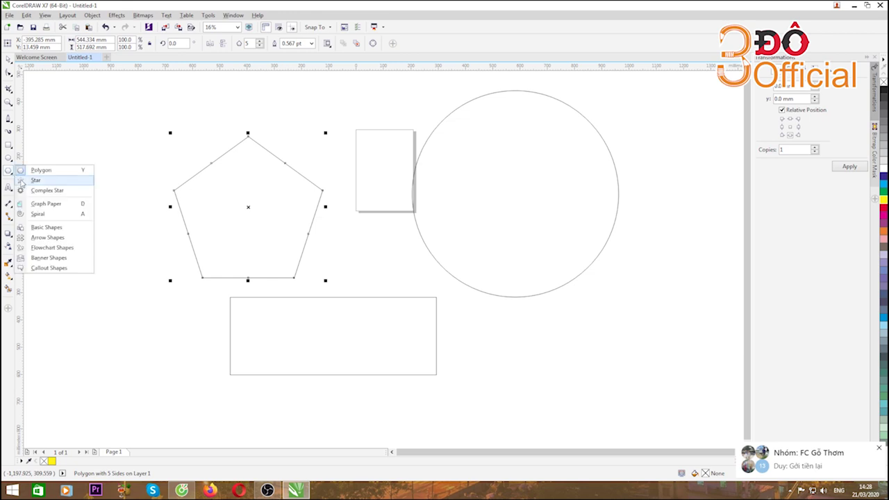
click(21, 184)
drag(340, 142, 476, 304)
drag(415, 214, 368, 180)
click(8, 60)
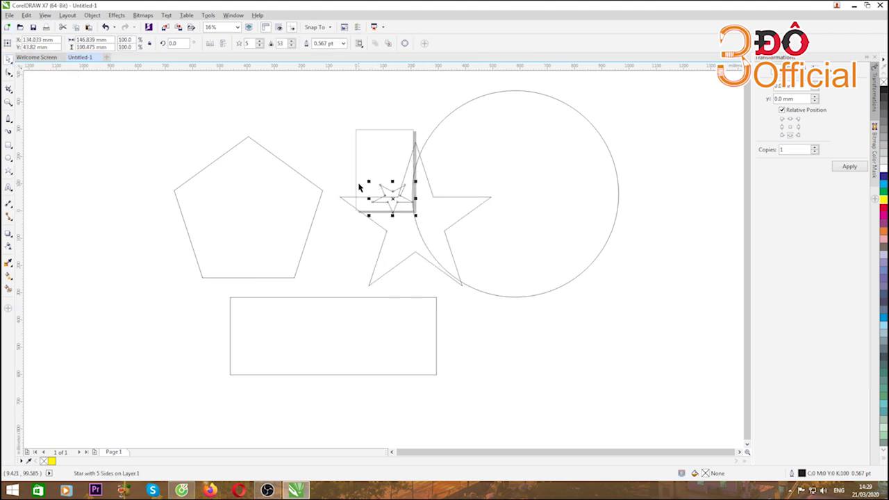
key(Delete)
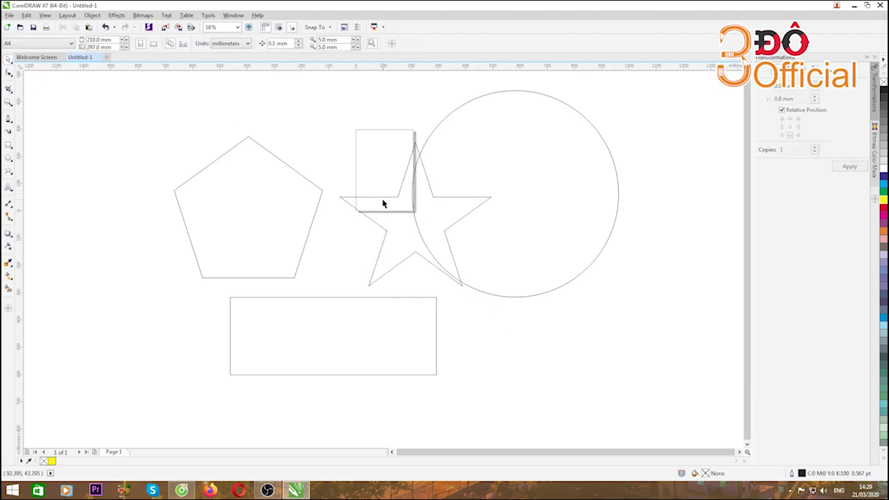
Draw a nine-pointed complex star about 575 mm wide and 517 mm high, overlapping the pentagon's upper left.
click(12, 179)
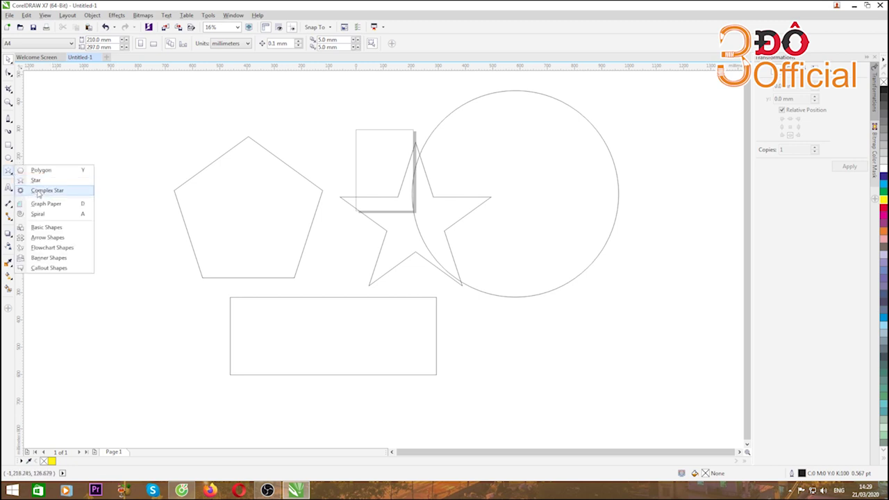
click(39, 191)
drag(104, 119, 262, 259)
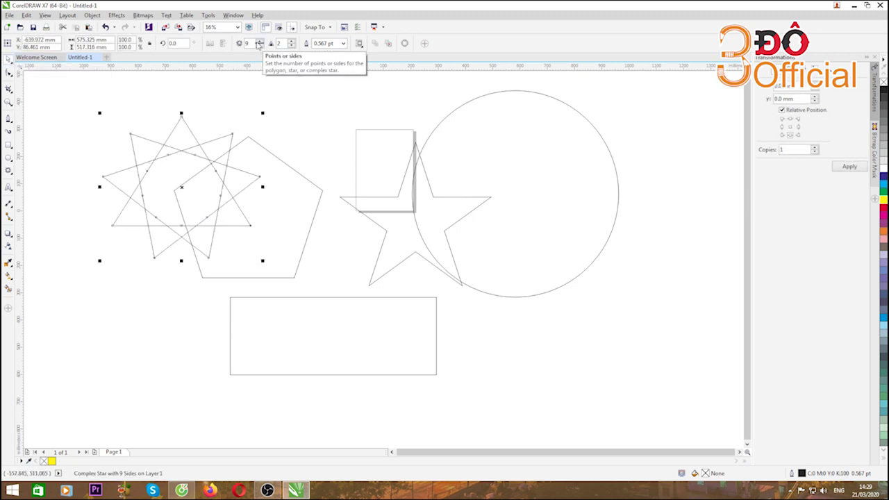
Move the complex star clear of the pentagon to the far left, and move the pentagon onto the circle's lower-right side.
drag(180, 187, 133, 327)
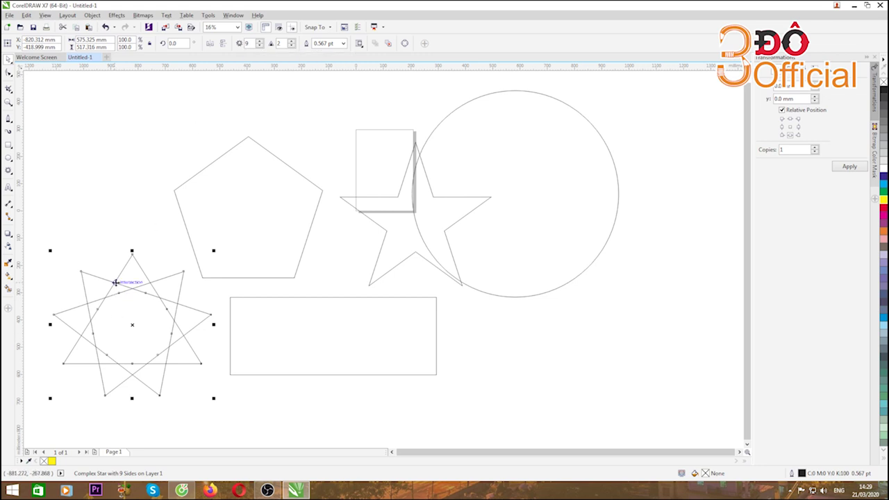
drag(115, 274, 121, 168)
drag(270, 220, 631, 250)
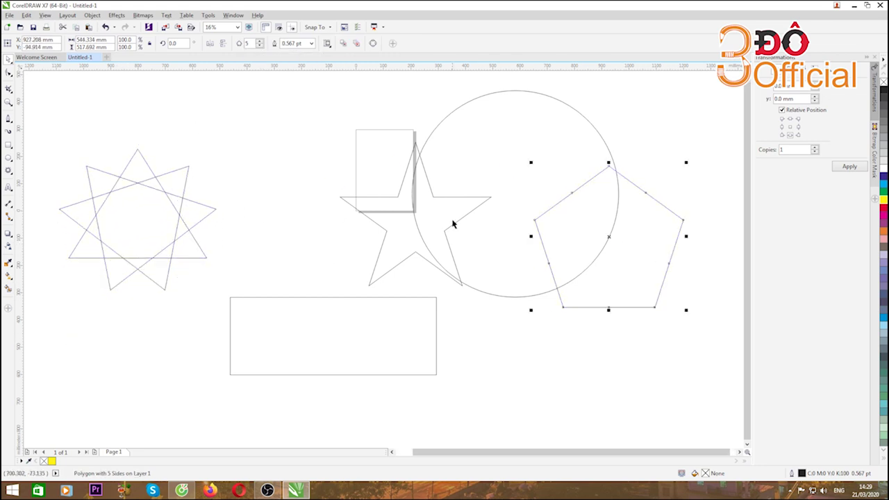
Move the complex star up and closer to the page and set its sharpness to 3.
click(118, 181)
drag(121, 177, 200, 147)
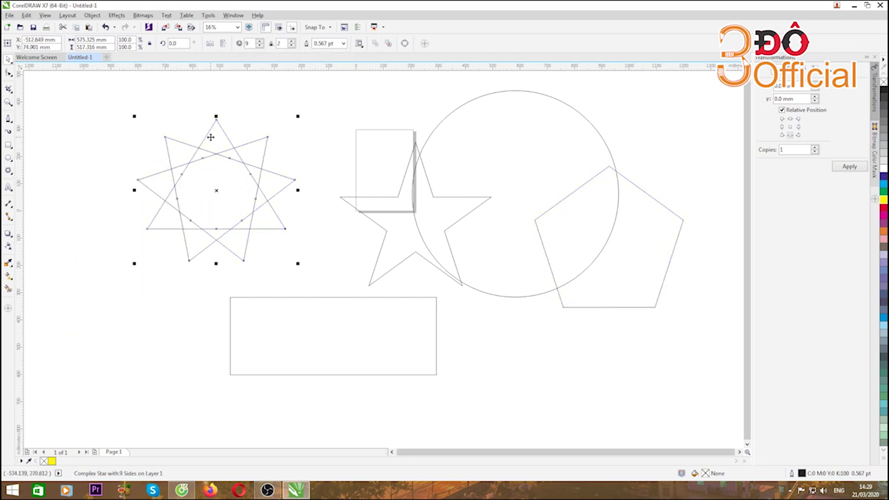
click(292, 42)
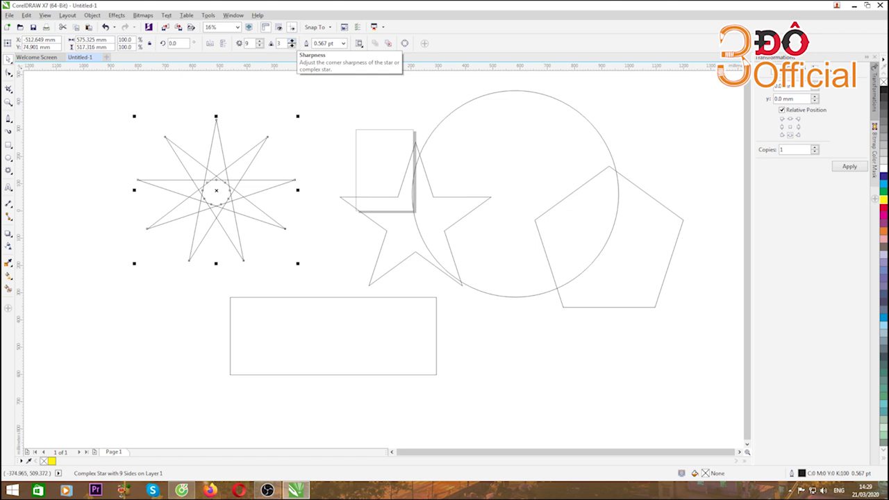
Set the complex star's sharpness to 2 and its number of points to 8.
click(292, 45)
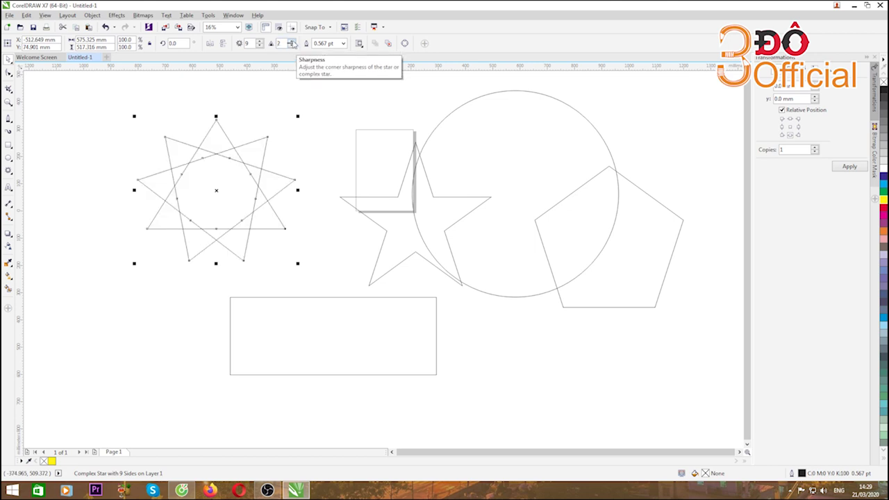
click(259, 40)
click(259, 41)
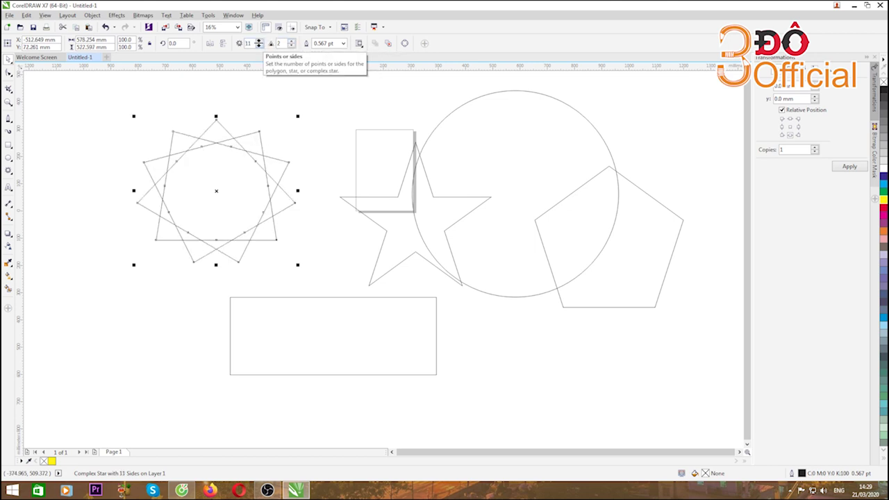
click(260, 46)
click(260, 46)
click(260, 46)
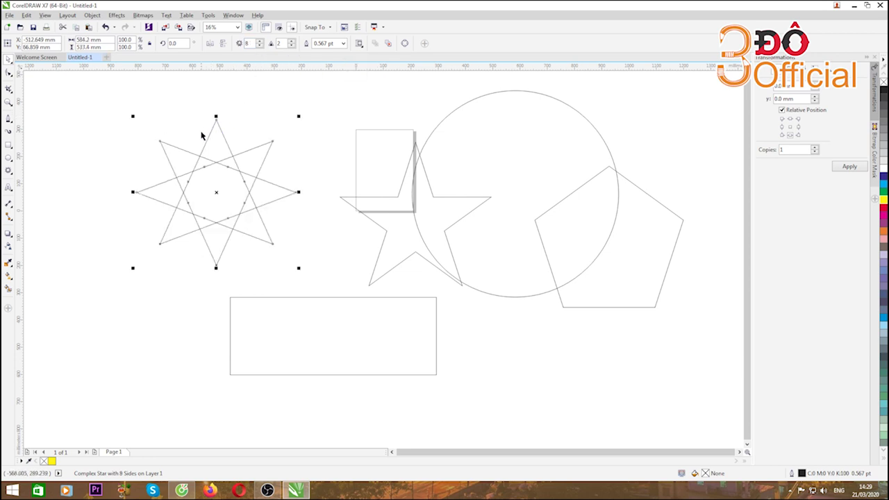
click(139, 183)
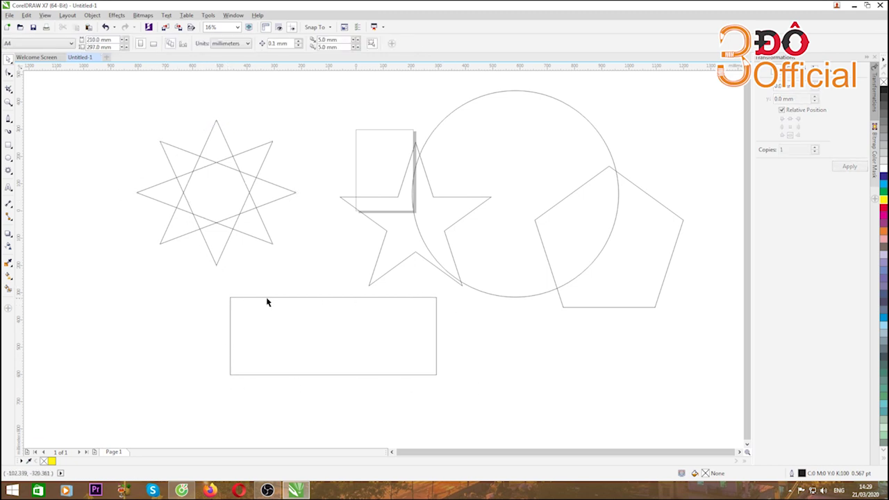
Try a 2 pt outline on the eight-pointed complex star, and set its outline width to 8 pt.
click(160, 141)
click(121, 162)
click(161, 142)
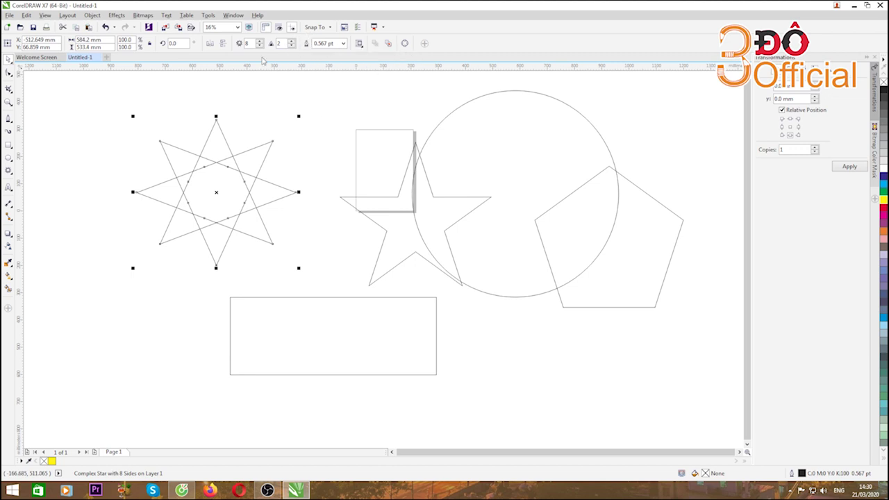
click(343, 43)
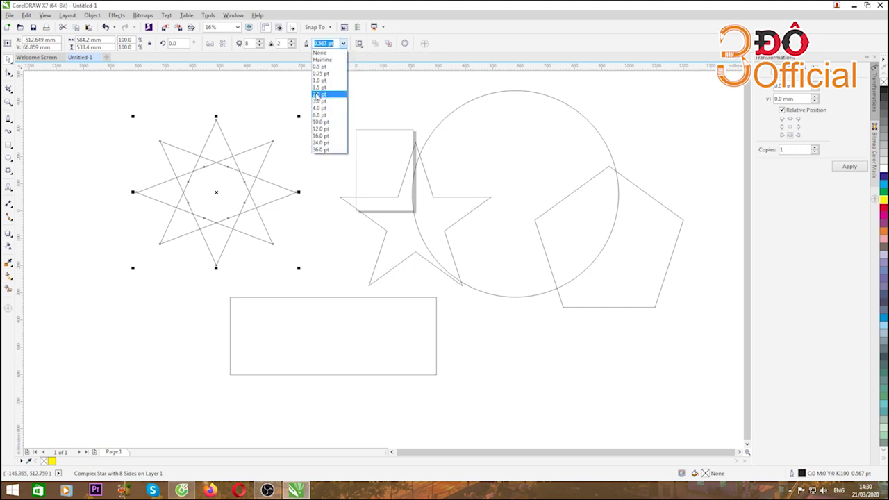
click(317, 95)
scroll(197, 164, up, 4)
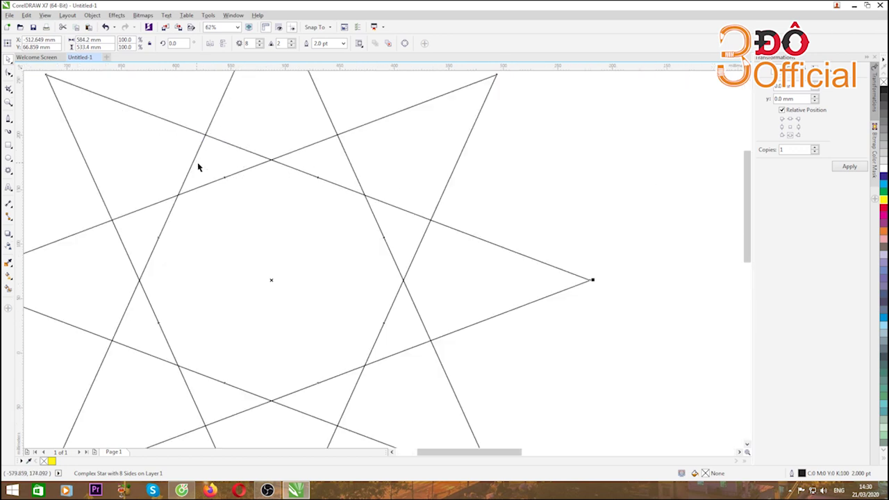
click(343, 44)
click(314, 115)
scroll(316, 142, down, 2)
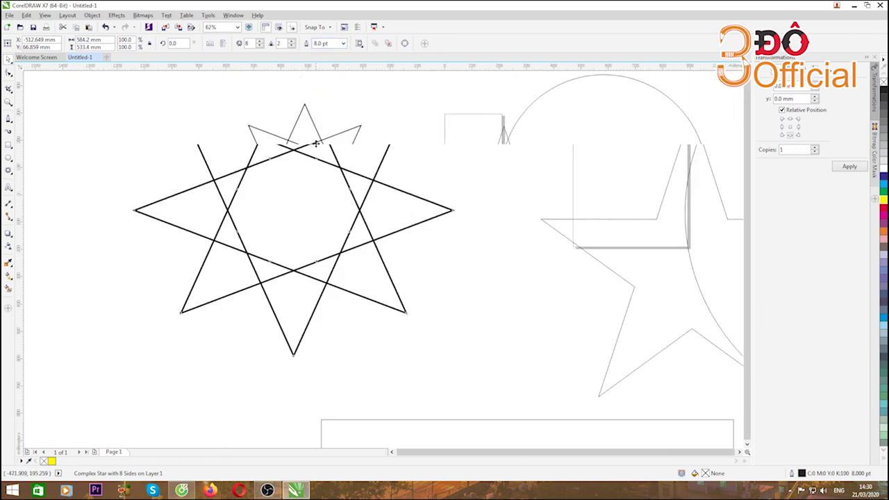
scroll(316, 143, down, 2)
scroll(311, 143, up, 2)
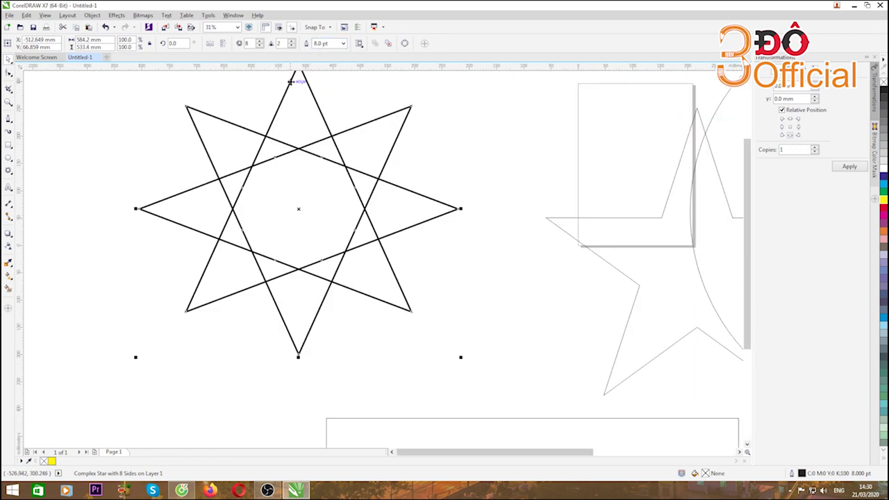
scroll(329, 154, down, 2)
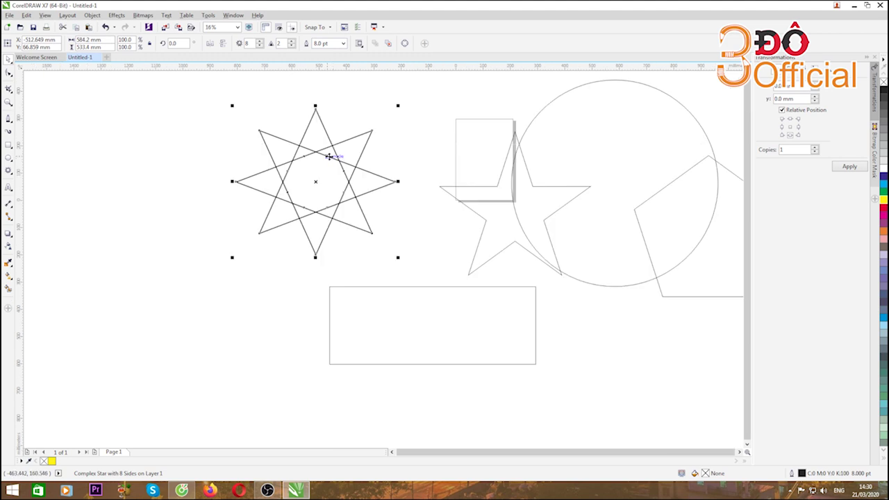
click(90, 162)
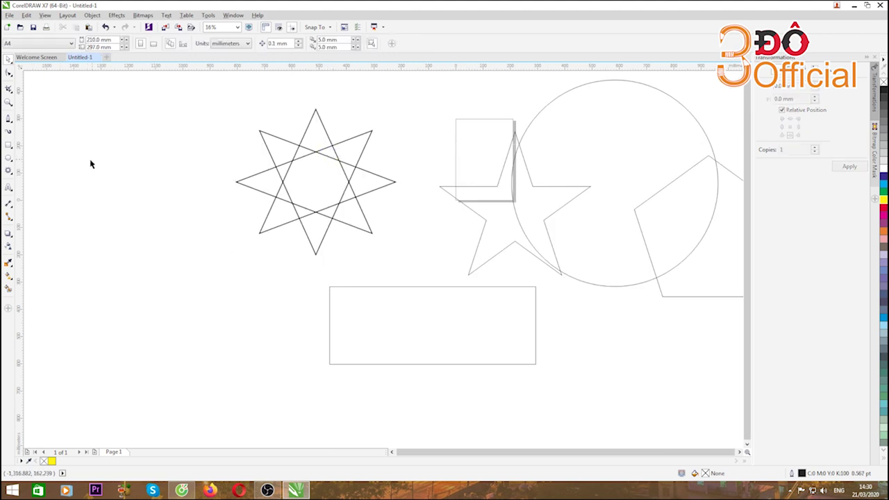
Move the complex star down and away from the page, and shift the rectangle down and to the left beneath it.
click(299, 148)
drag(298, 145, 237, 176)
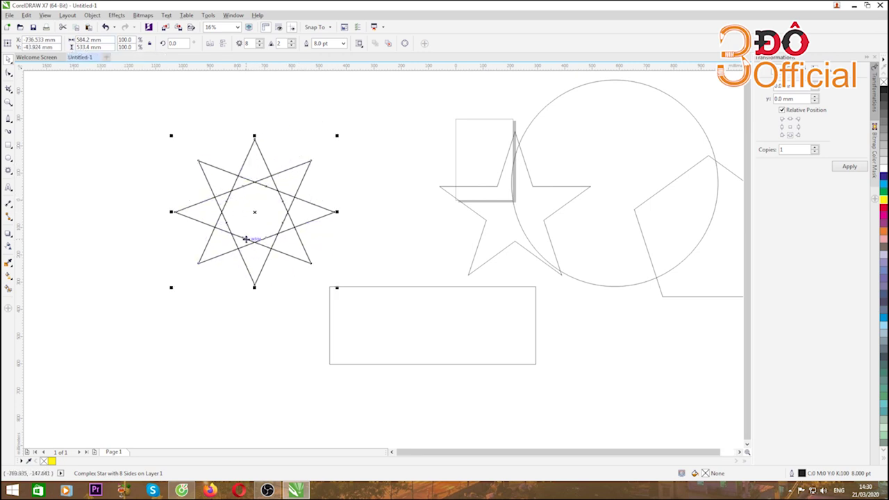
click(175, 243)
click(396, 286)
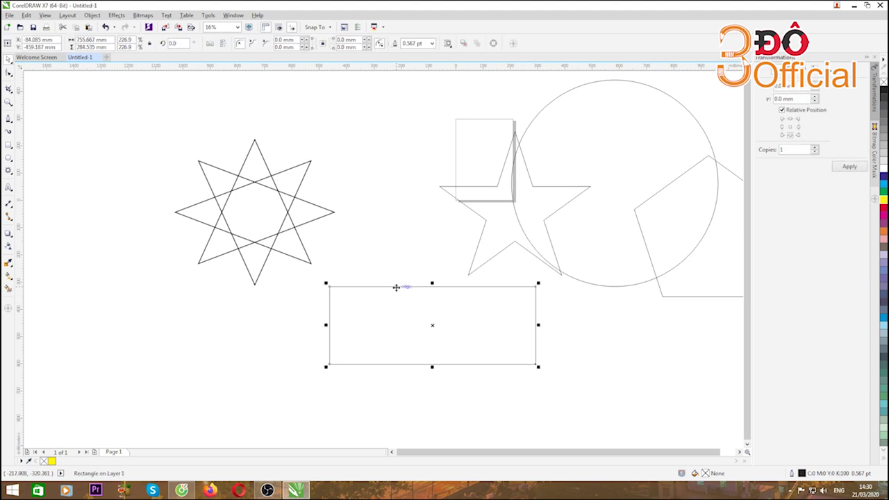
drag(396, 286, 328, 309)
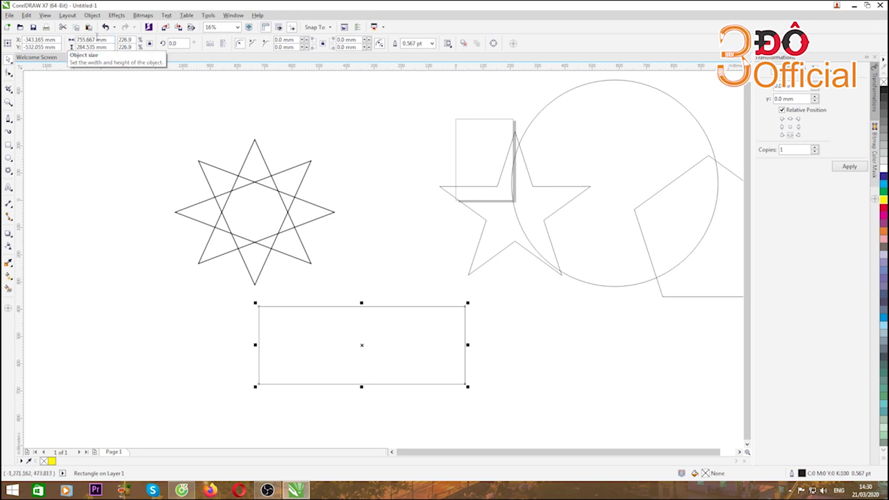
Set the rectangle's width to 500 mm and move it up to the complex star's upper left.
double_click(88, 40)
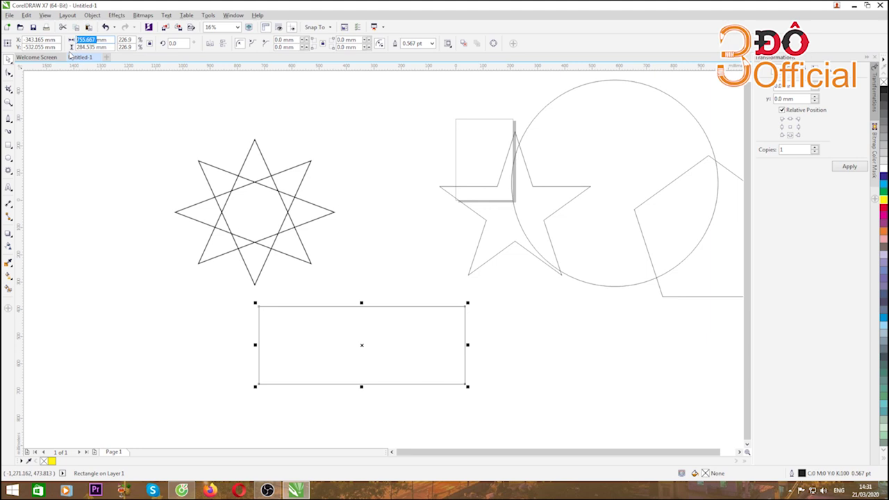
text(500mm)
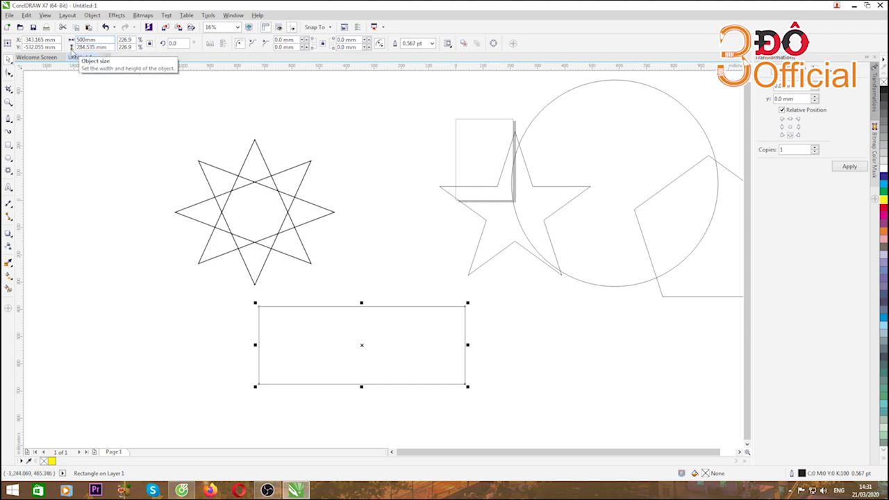
click(331, 339)
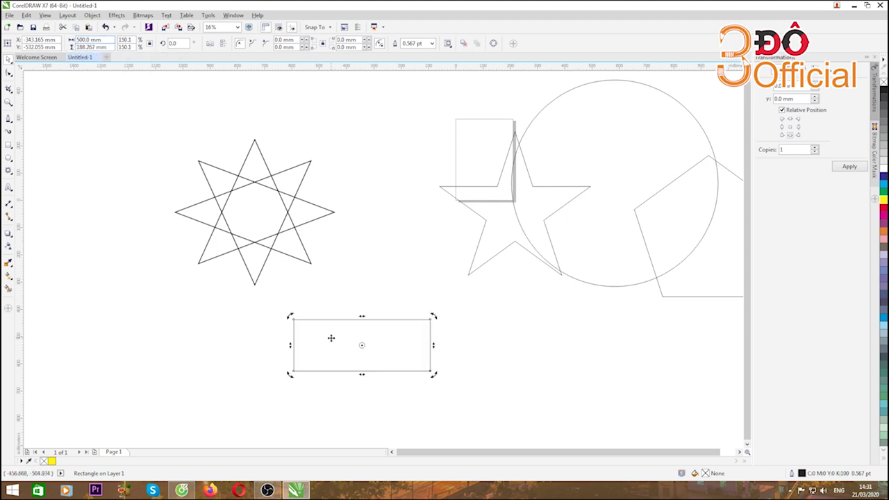
click(316, 341)
drag(317, 341, 83, 116)
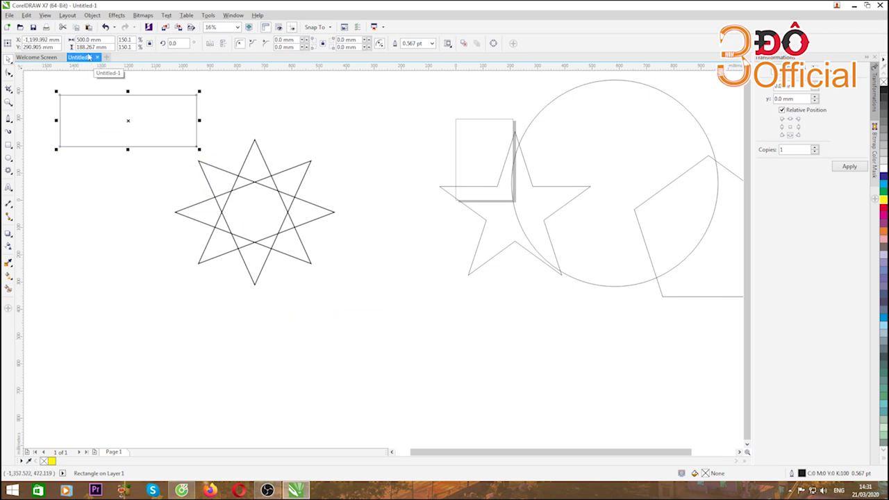
Set the rectangle's height to 300 mm and move it back below the complex star and the five-pointed star.
double_click(86, 47)
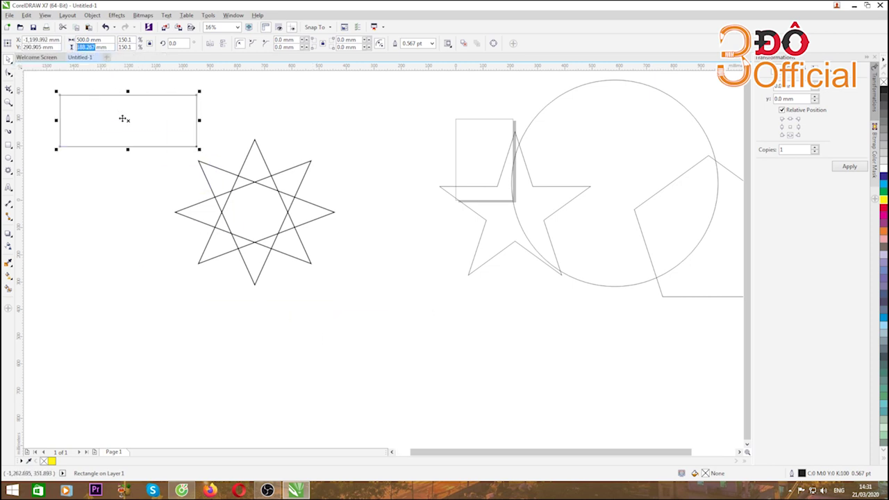
key(BackSpace)
text(300)
key(Return)
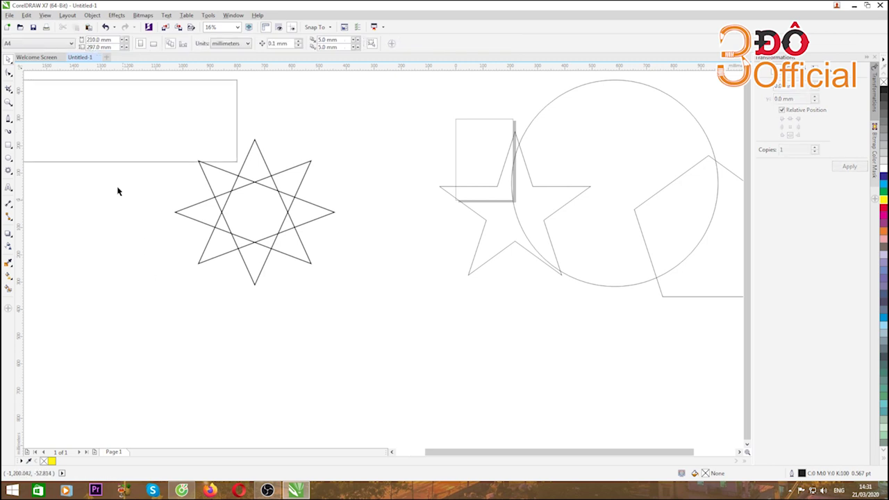
drag(104, 121, 386, 371)
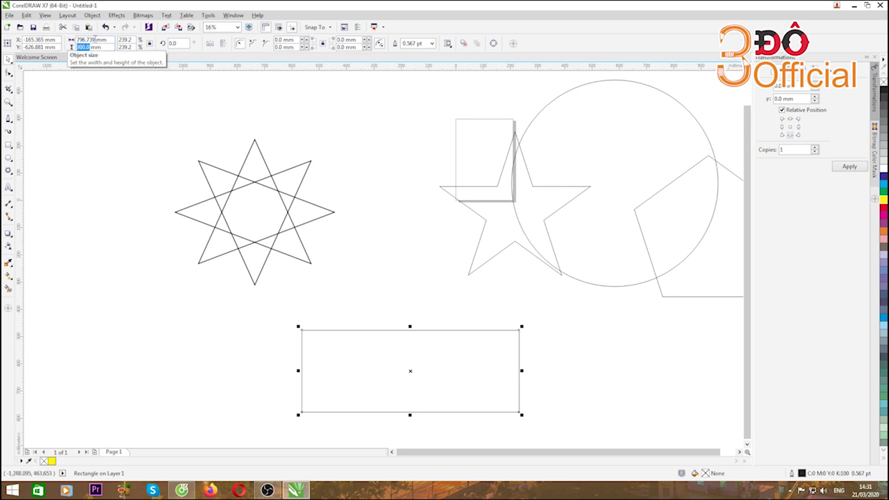
Move the rectangle slightly up and to the left, and point out its width value and the Lock ratio option.
double_click(79, 40)
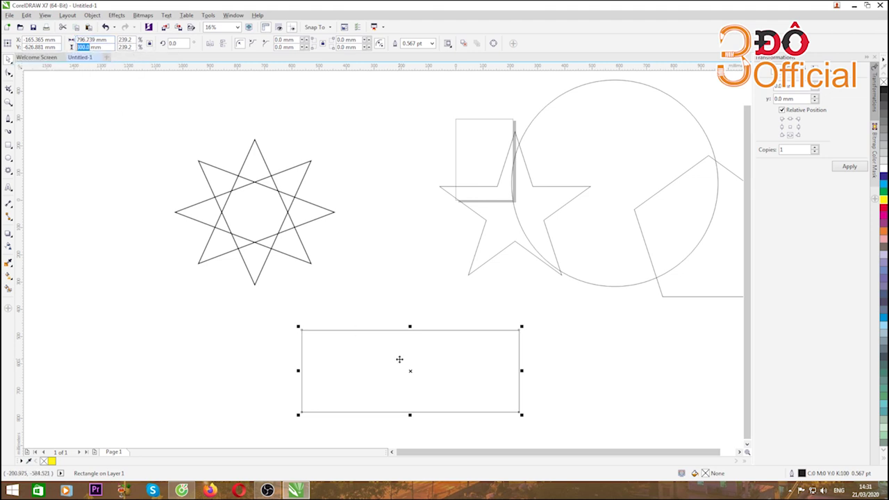
drag(381, 333, 348, 314)
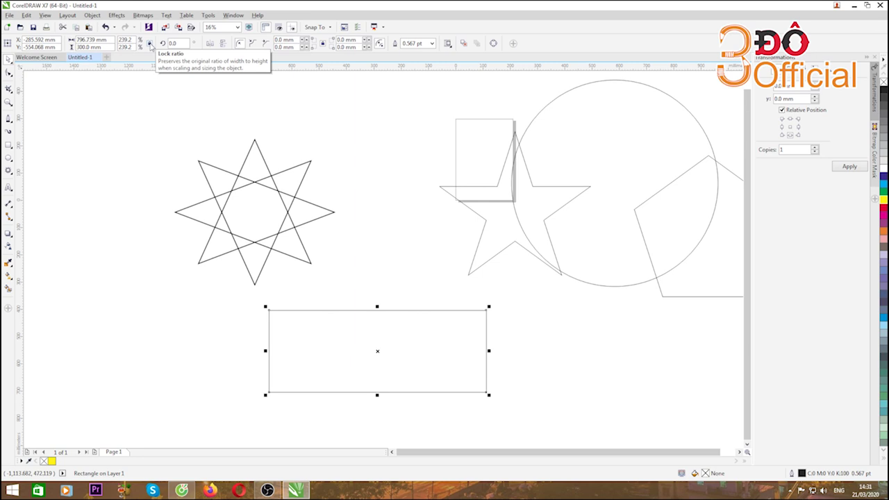
double_click(94, 39)
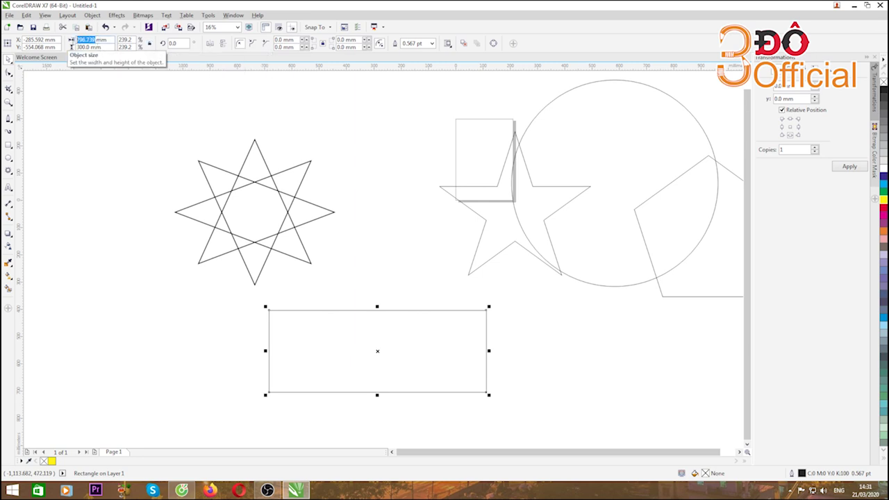
click(150, 44)
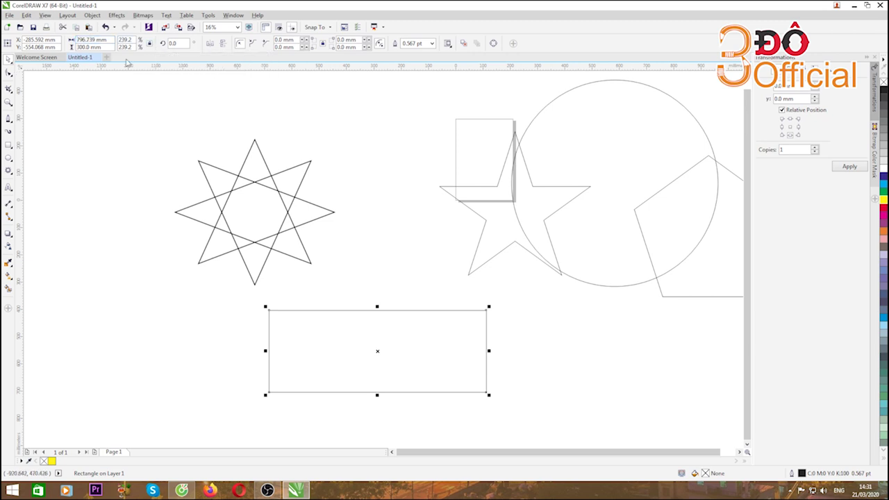
double_click(93, 39)
click(137, 173)
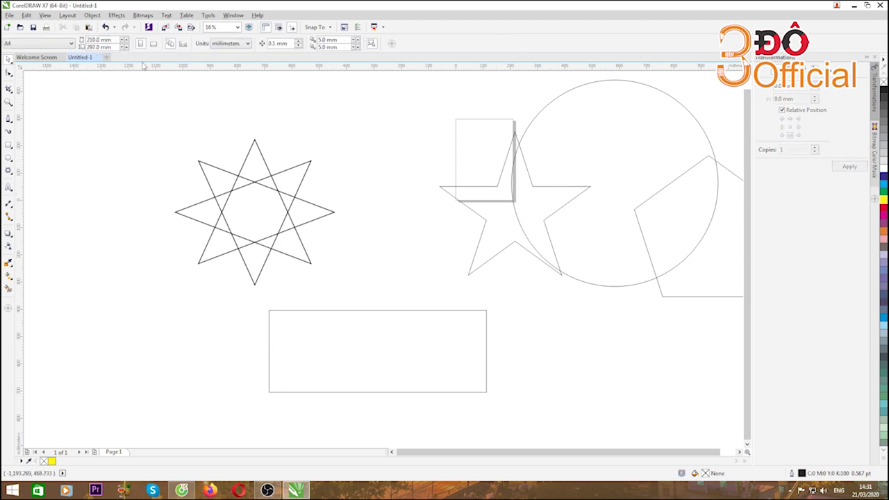
Move the complex star farther up and left, and move the rectangle up between it and the five-pointed star.
drag(355, 349, 356, 345)
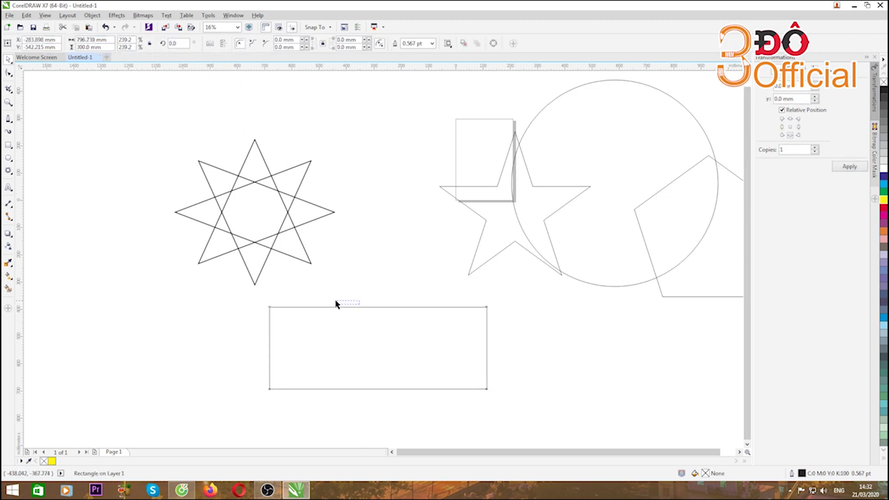
click(260, 188)
click(315, 308)
click(242, 166)
drag(242, 166, 116, 121)
click(331, 308)
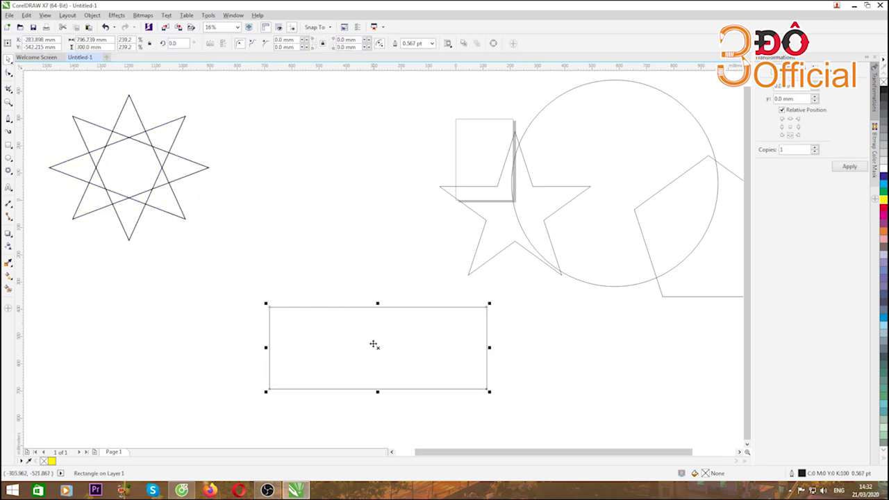
drag(375, 341, 310, 237)
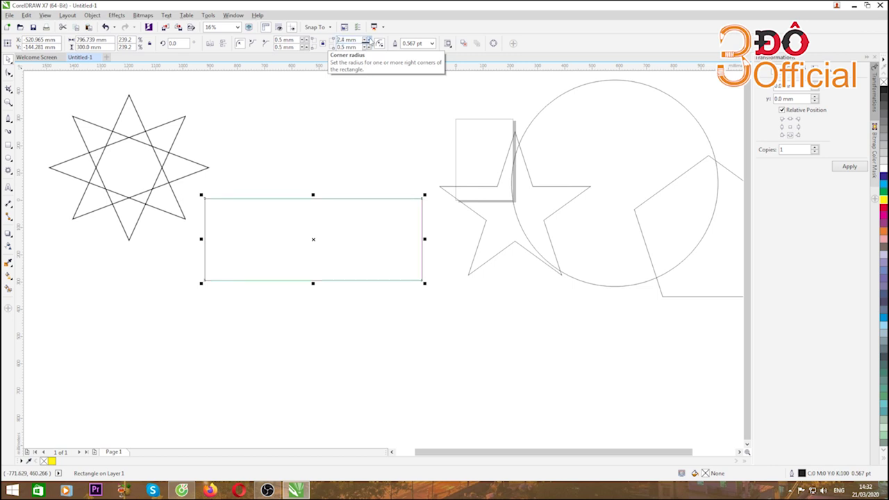
Set the corner radius of all four rectangle corners to 10 mm.
double_click(345, 39)
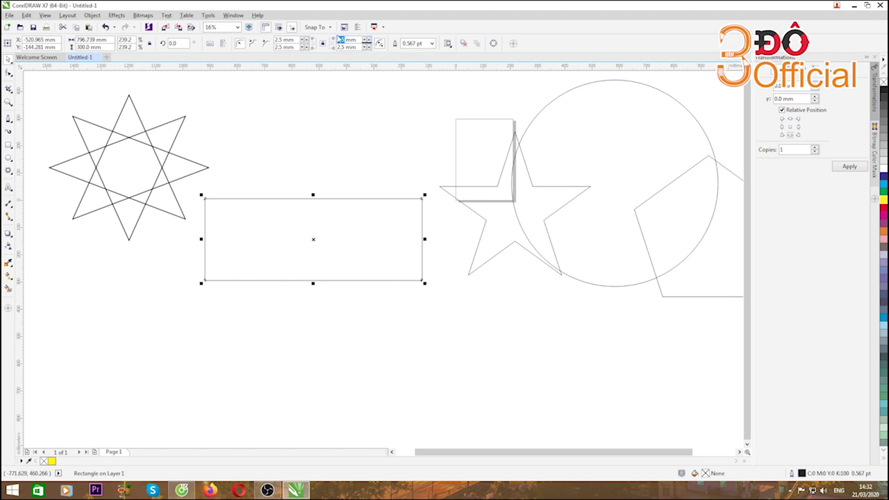
text(10)
key(Return)
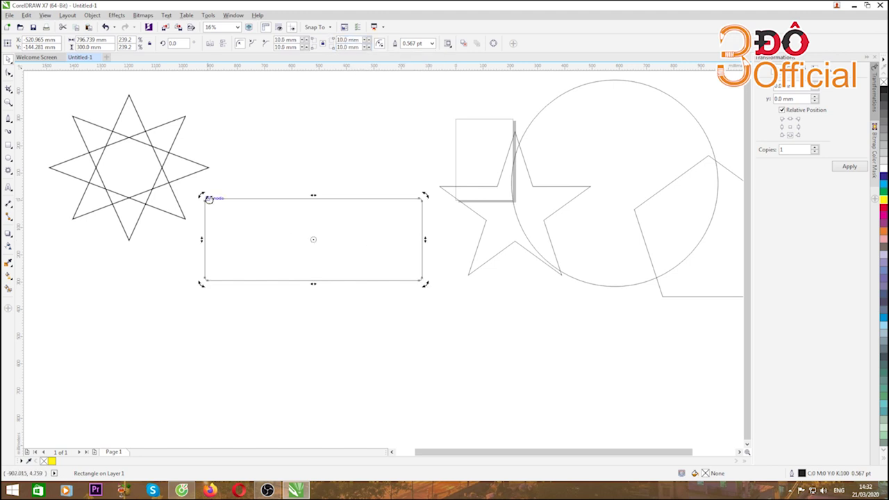
scroll(208, 197, up, 5)
drag(212, 172, 440, 91)
scroll(285, 191, down, 4)
key(ctrl+z)
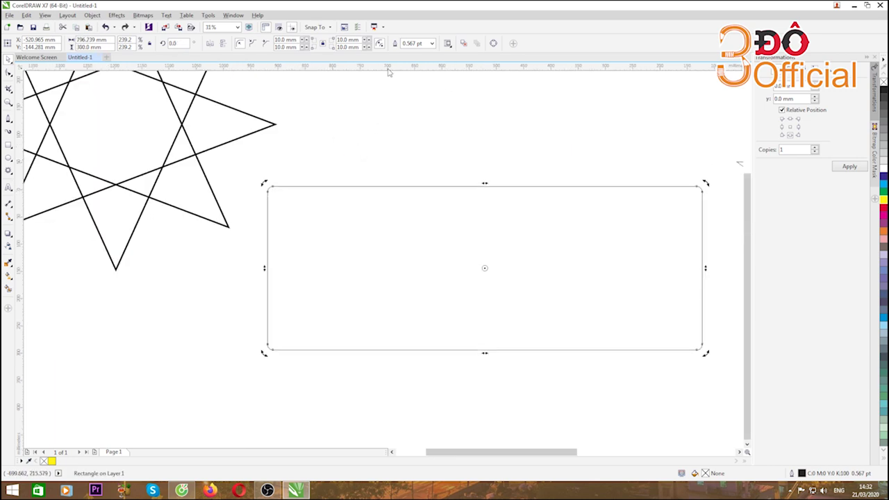
Set the rounded rectangle's outline width to 4 pt and move it slightly up and to the right.
click(431, 43)
click(408, 108)
scroll(266, 186, up, 2)
drag(273, 194, 282, 179)
scroll(282, 178, down, 1)
click(349, 236)
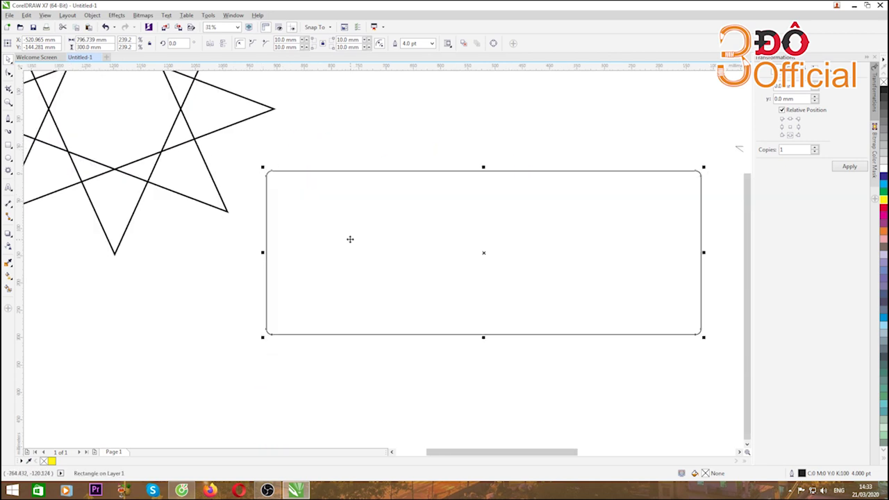
drag(349, 238, 385, 203)
scroll(379, 265, up, 1)
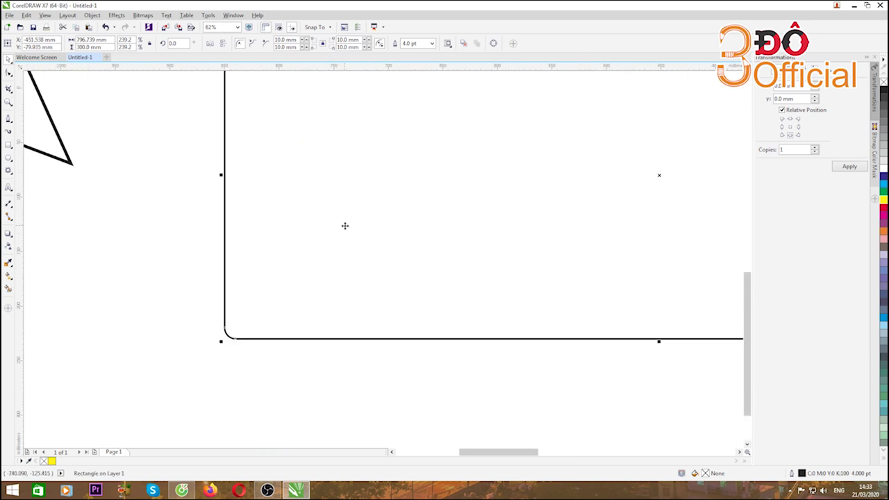
scroll(347, 226, down, 1)
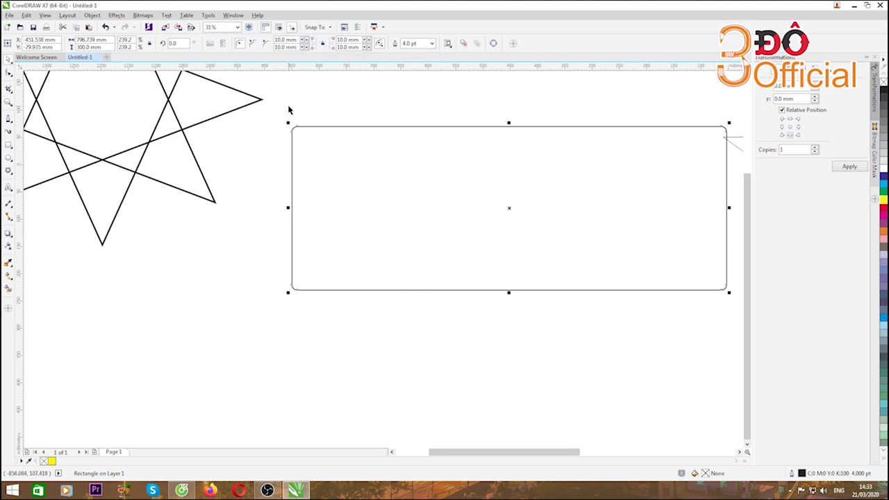
Change the rectangle's corners to scalloped and set only its top-right corner radius to 20 mm.
click(294, 135)
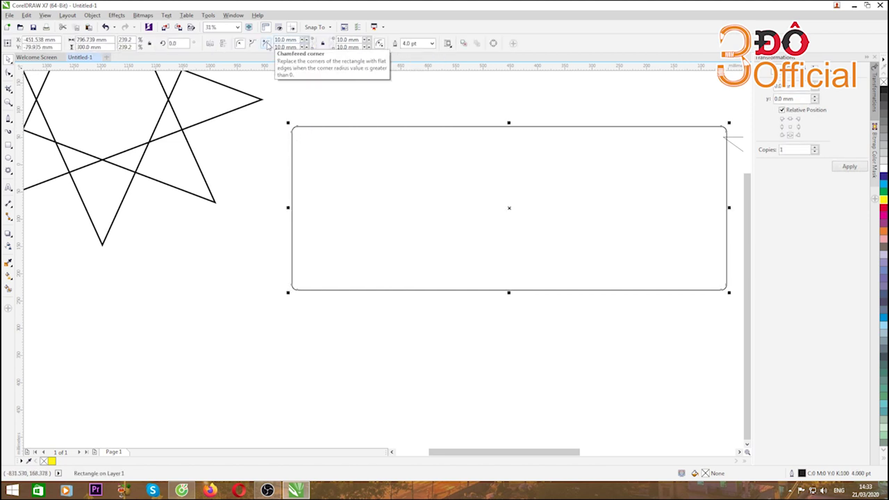
click(253, 43)
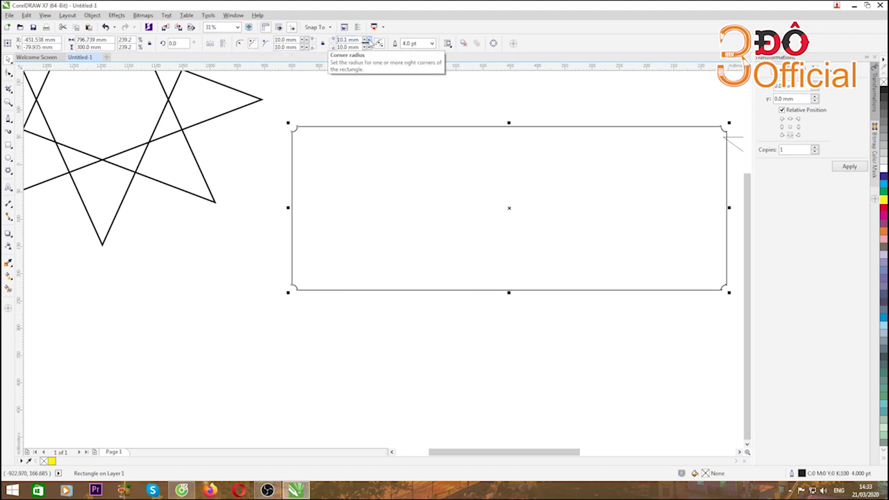
click(366, 40)
click(367, 39)
text(20)
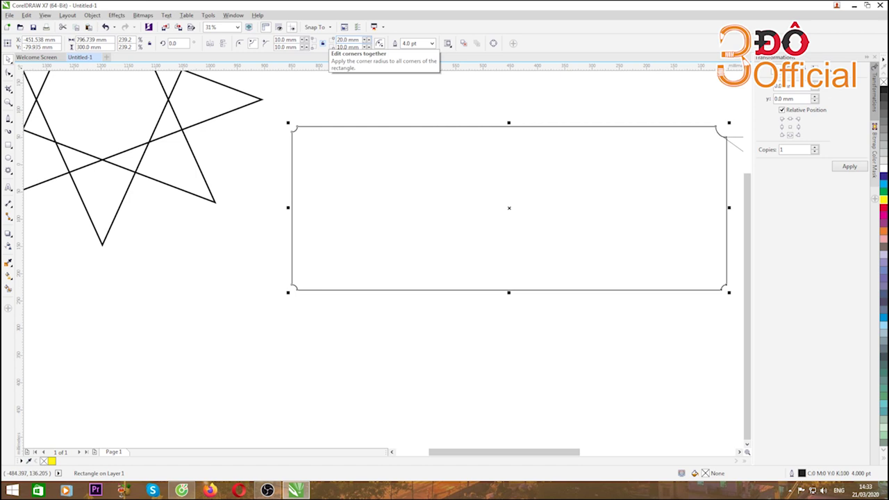
Move the scalloped rectangle slightly down and to the left, clear of the five-pointed star.
click(227, 278)
drag(702, 115, 653, 144)
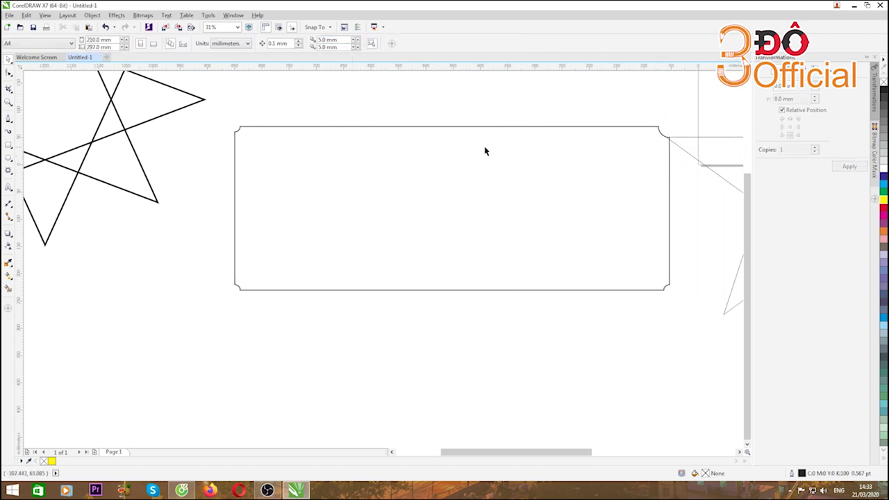
click(457, 130)
drag(450, 125, 425, 165)
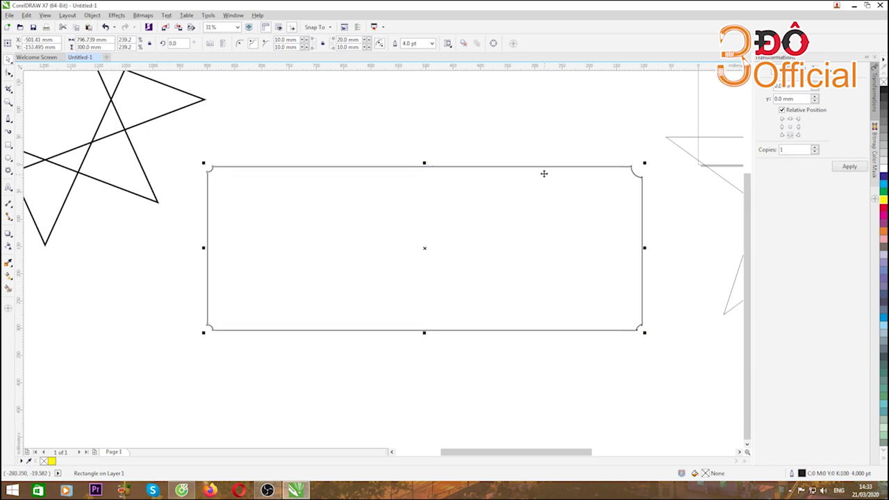
scroll(500, 188, down, 2)
scroll(497, 184, up, 2)
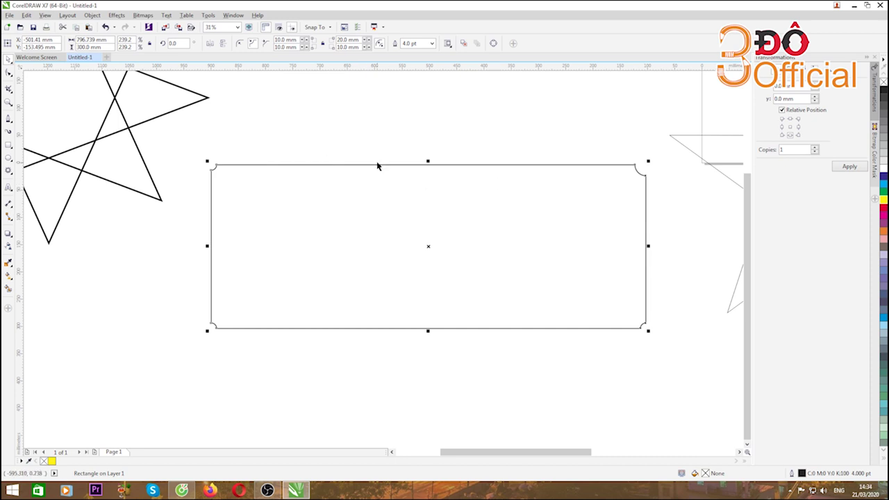
Change the rectangle's corners to chamfered and look through the available outline widths without choosing another one.
scroll(378, 165, down, 2)
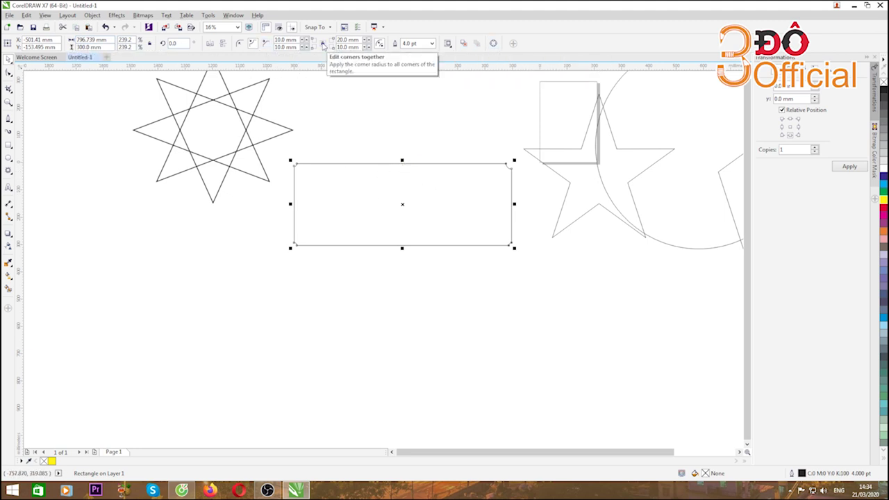
click(266, 43)
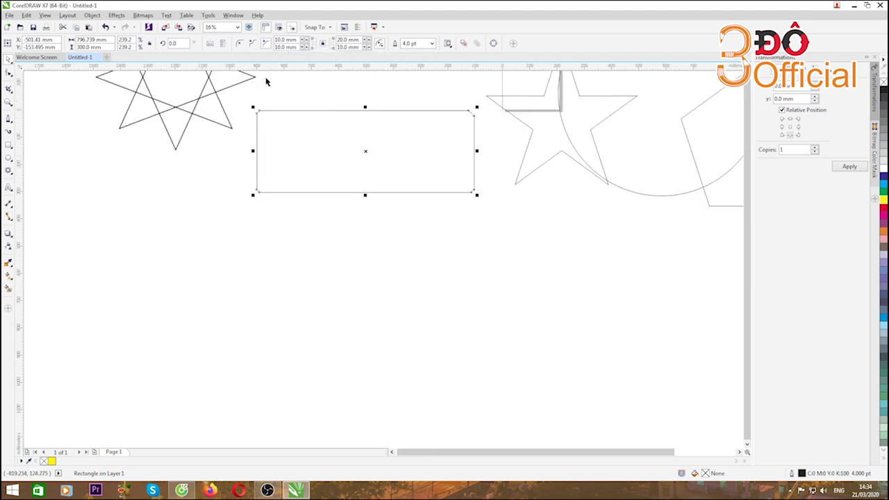
scroll(258, 114, up, 5)
scroll(270, 122, down, 3)
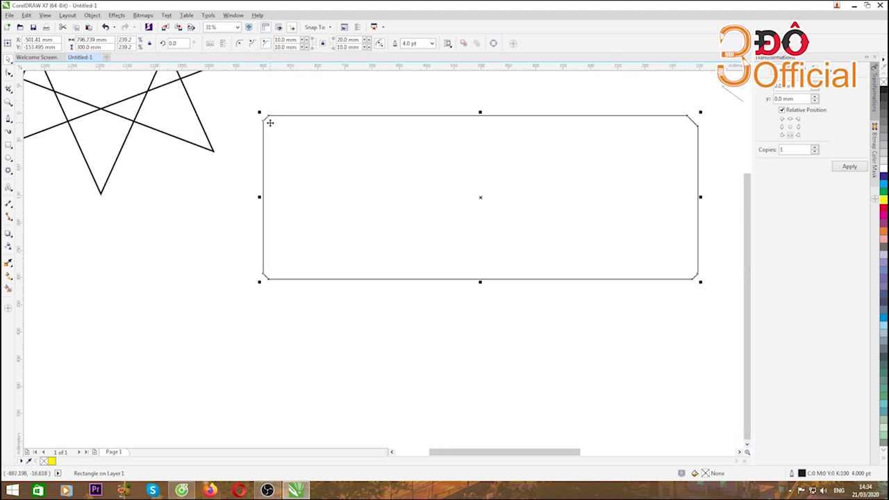
click(432, 44)
click(432, 44)
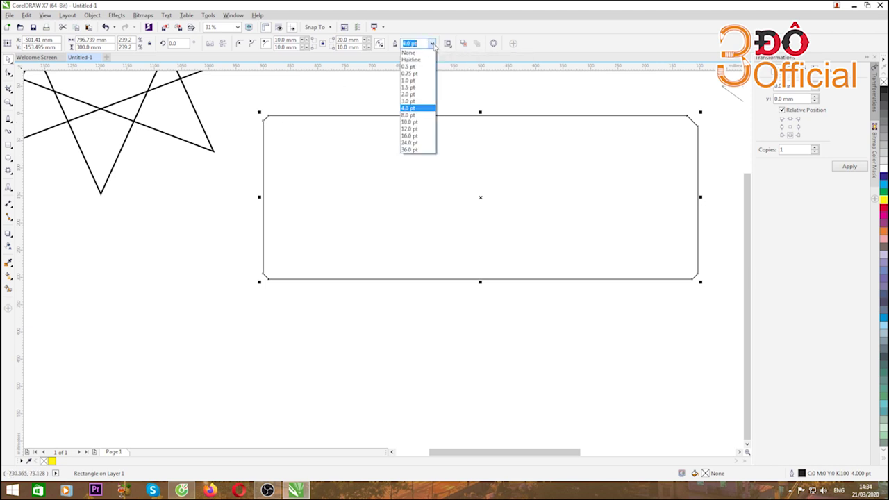
click(432, 43)
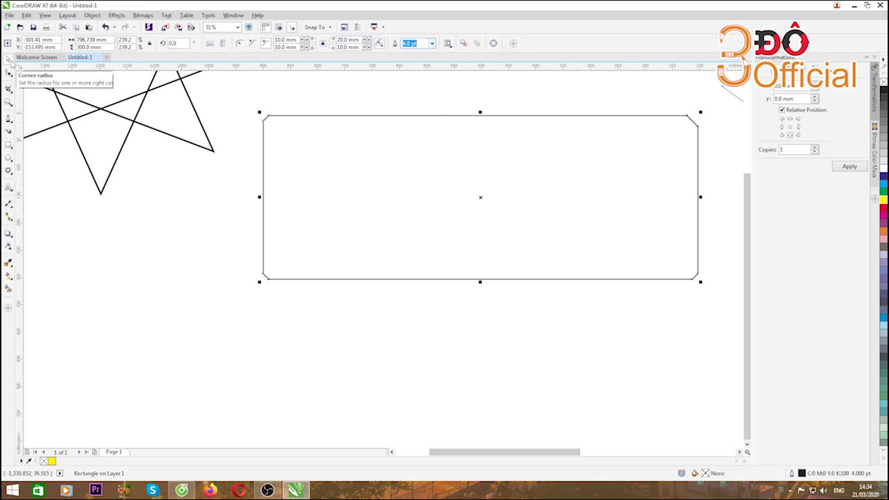
Move the chamfered rectangle down and left to just below the complex star.
scroll(353, 210, down, 5)
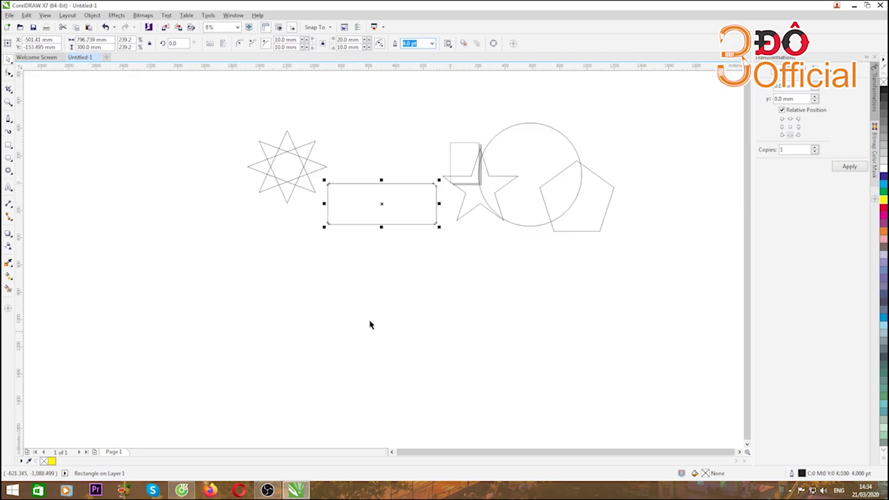
click(337, 258)
click(373, 210)
drag(368, 212, 278, 242)
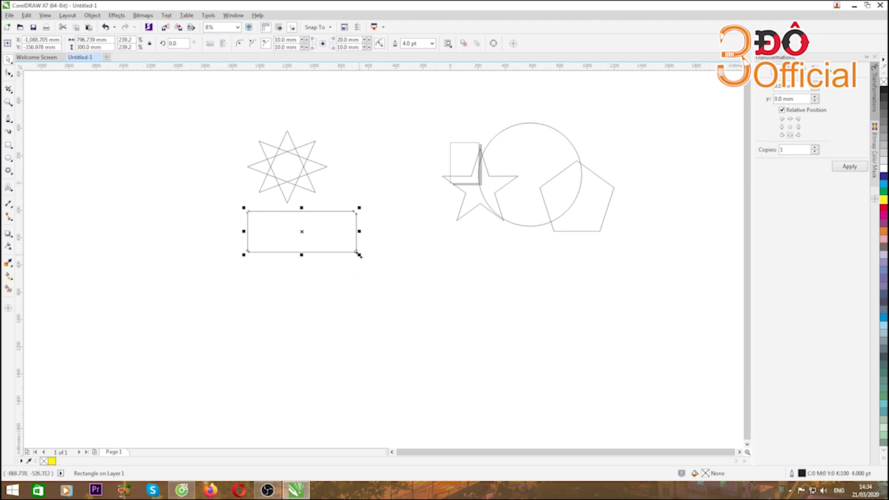
Stretch the chamfered rectangle freehand into a long, low shape about 2195 mm wide and 386 mm high.
drag(359, 255, 411, 274)
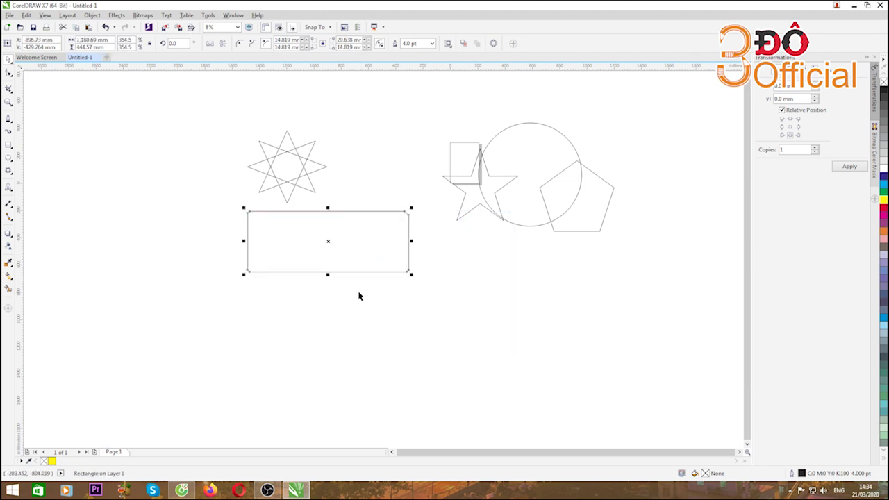
drag(329, 274, 336, 292)
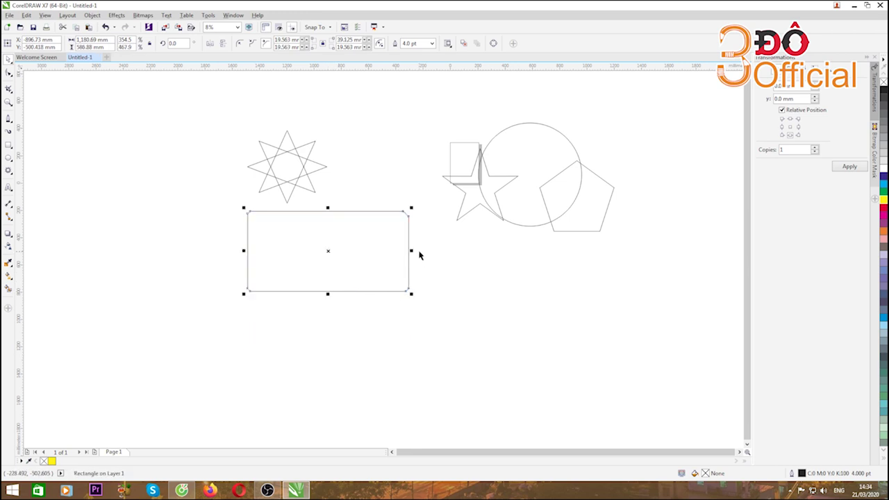
drag(411, 250, 453, 250)
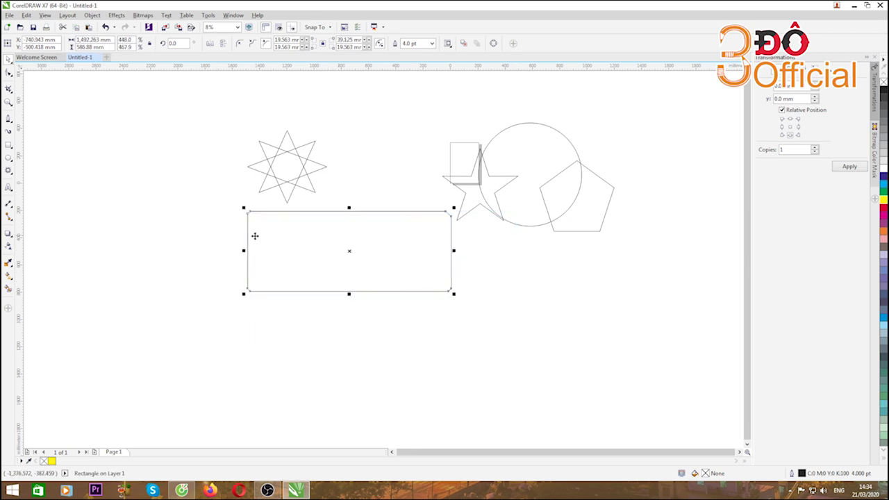
drag(243, 251, 152, 251)
drag(300, 208, 302, 238)
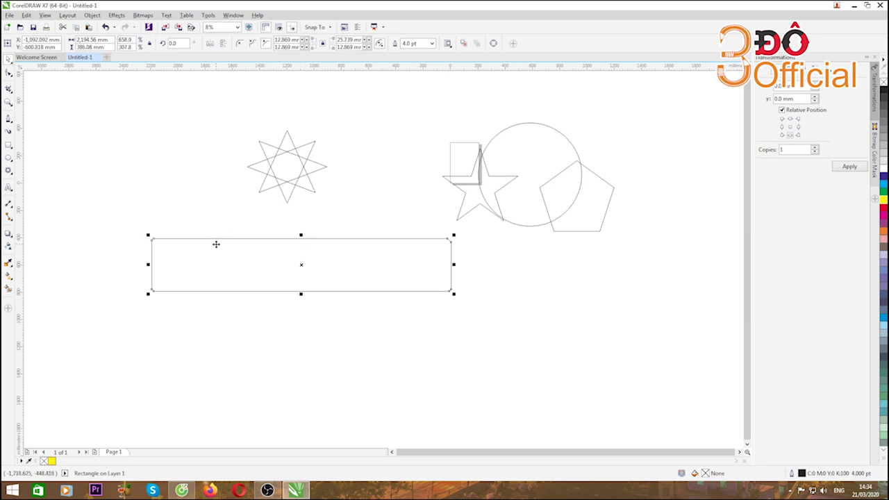
Activate the Basic Shapes tool and point out its choice of predefined shapes.
click(13, 178)
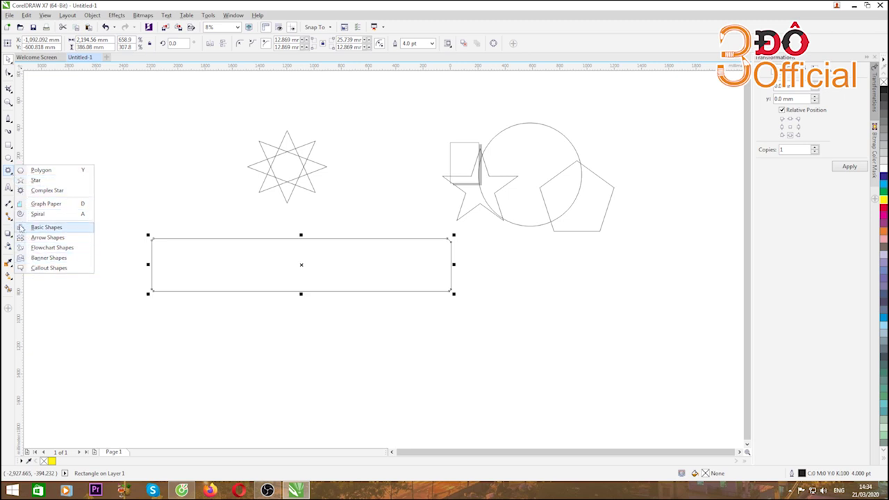
click(41, 227)
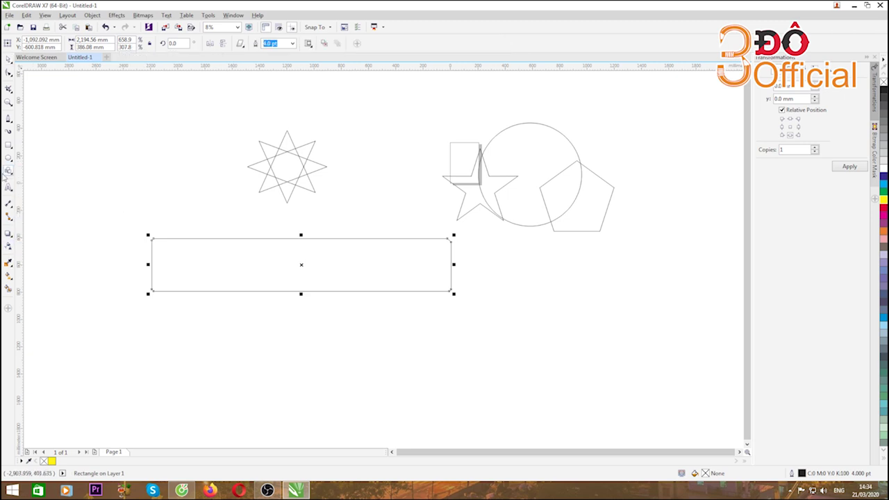
click(243, 44)
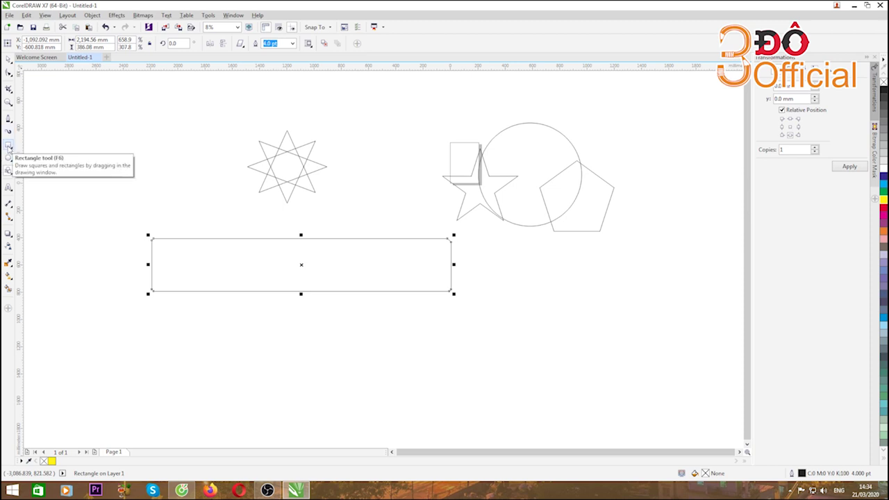
Activate the Text tool and review its text alignment options, keeping None.
click(8, 189)
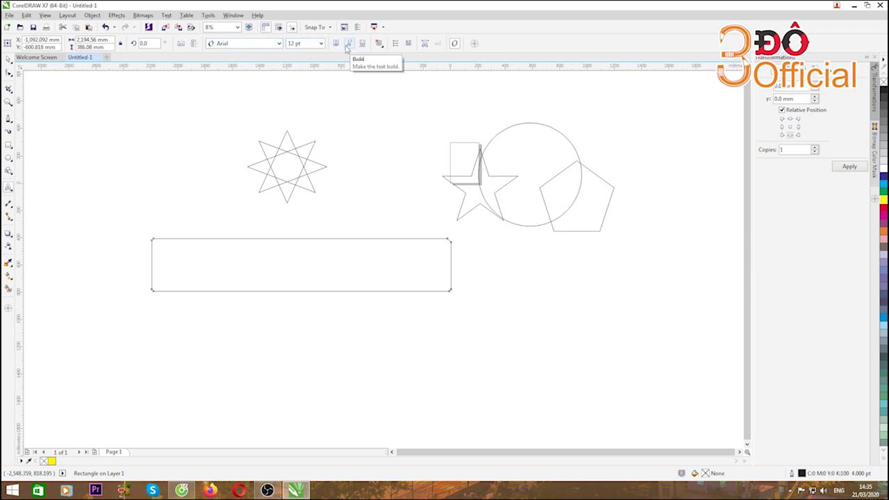
click(381, 45)
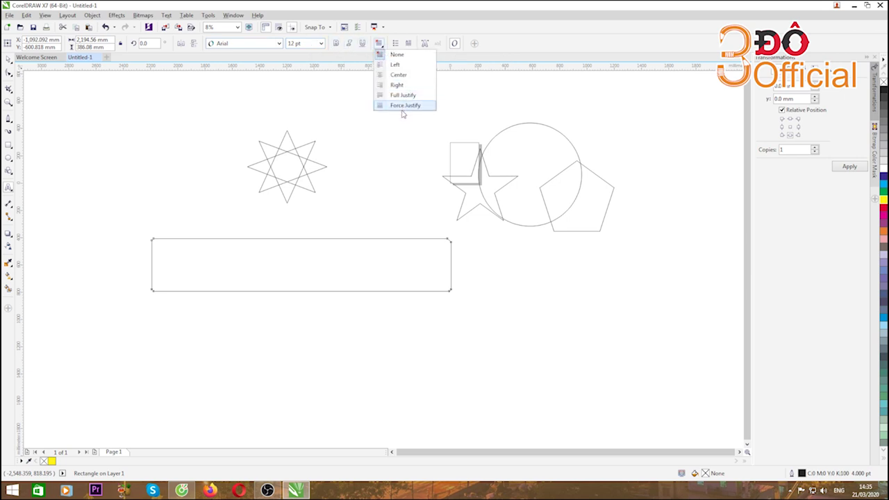
click(389, 54)
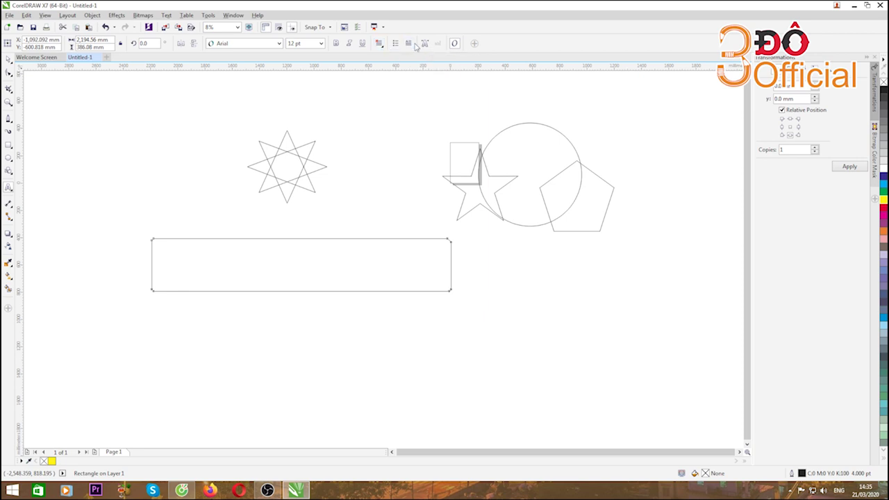
click(10, 158)
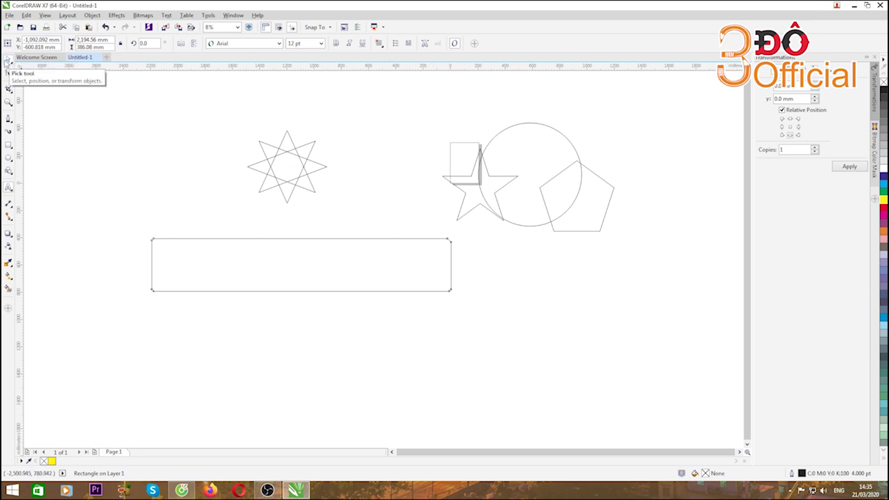
Return to the Pick tool and move the long rectangle slightly up and to the right.
click(8, 61)
click(150, 177)
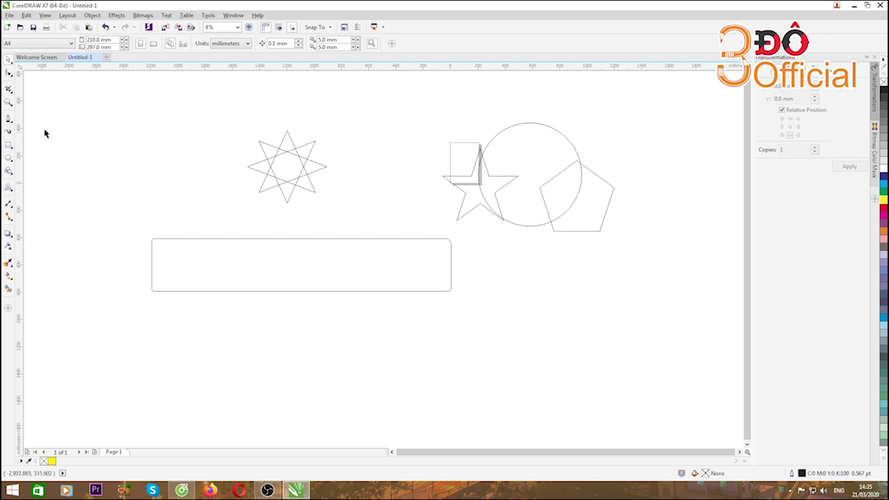
click(188, 239)
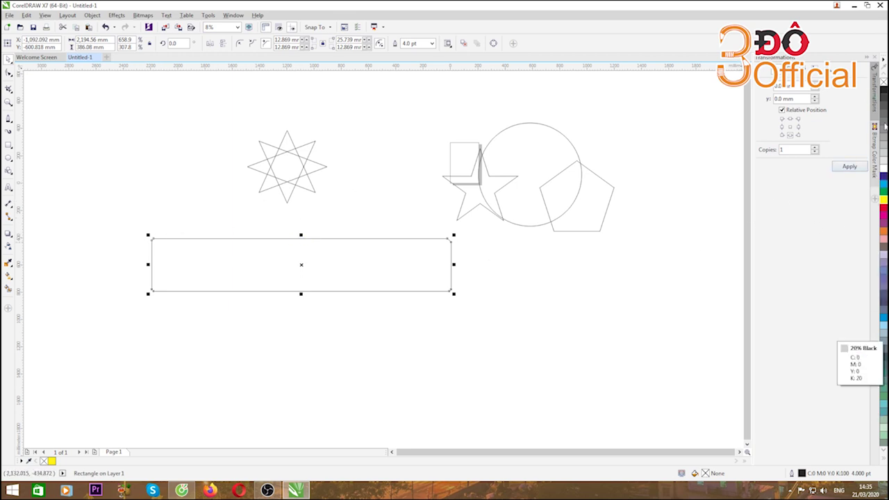
drag(298, 238, 319, 234)
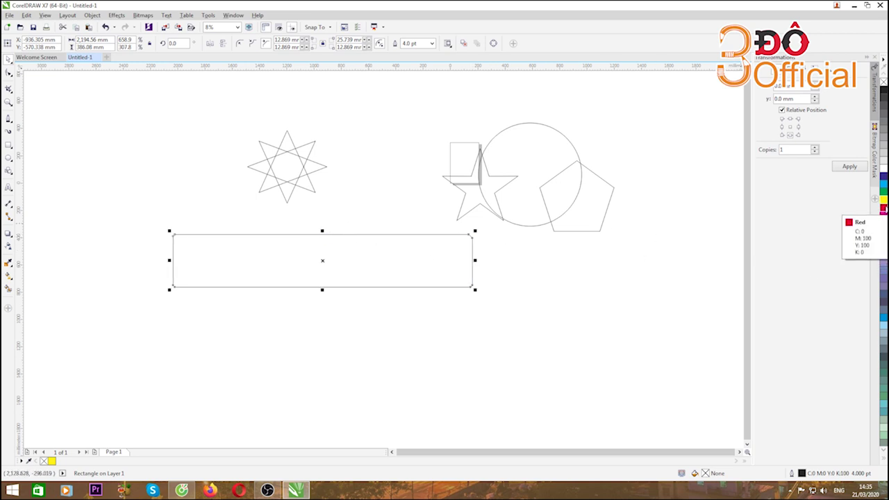
Try red, blue, 10% black and white fills on the rectangle, and finish with a yellow fill.
click(884, 210)
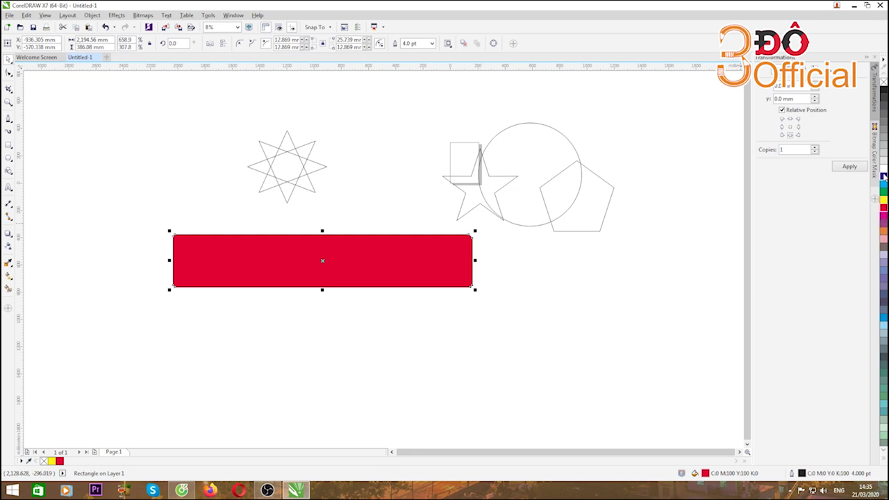
click(883, 176)
click(883, 161)
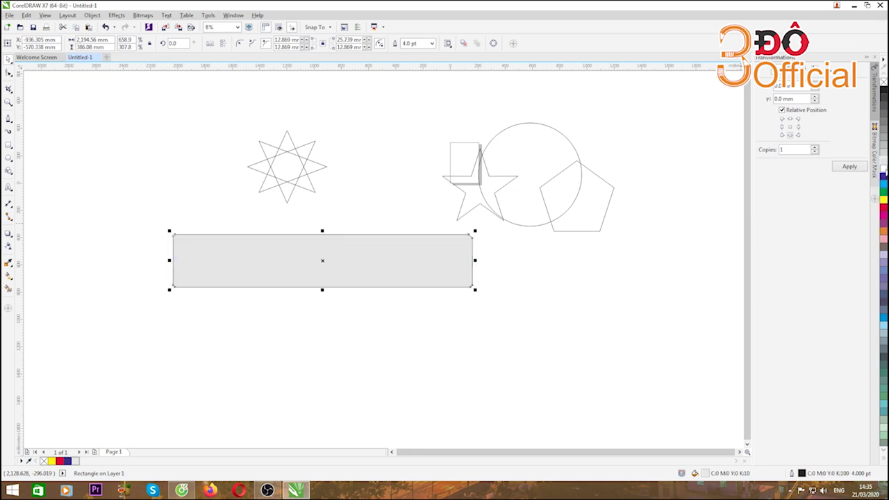
click(883, 169)
click(883, 201)
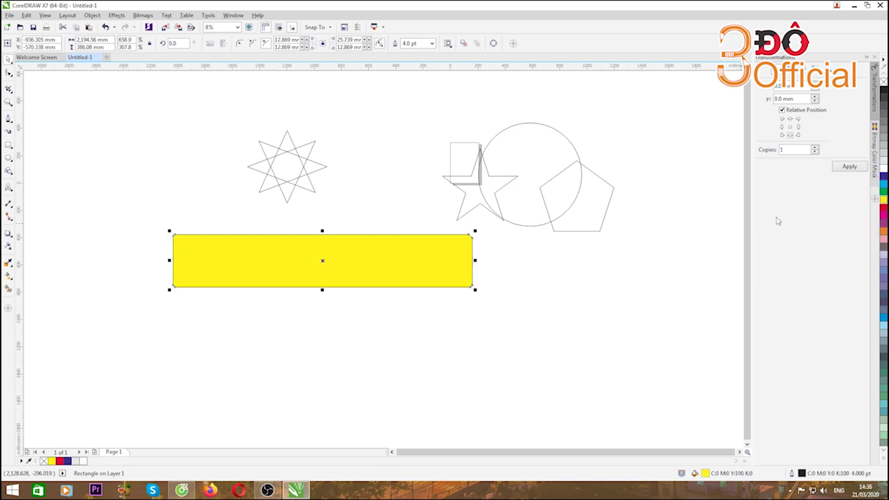
Stretch the yellow rectangle downward to about 549 mm high and set its outline width to 12 pt.
drag(322, 290, 328, 316)
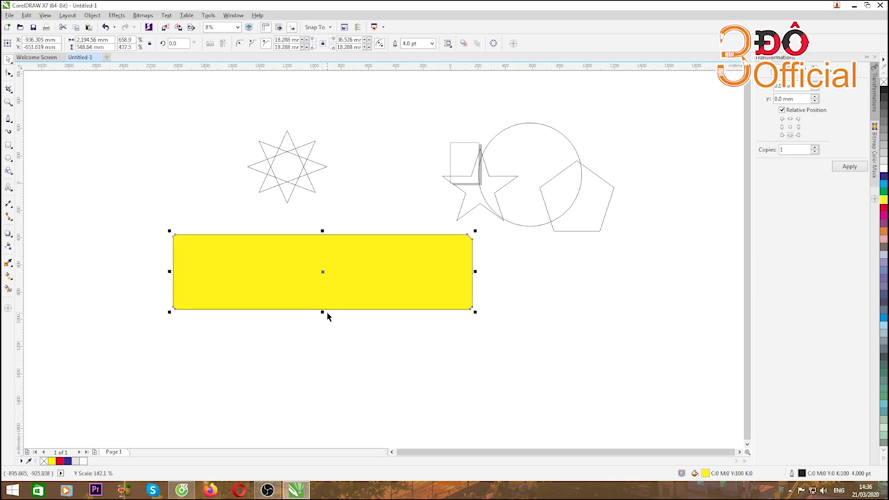
click(431, 43)
click(408, 129)
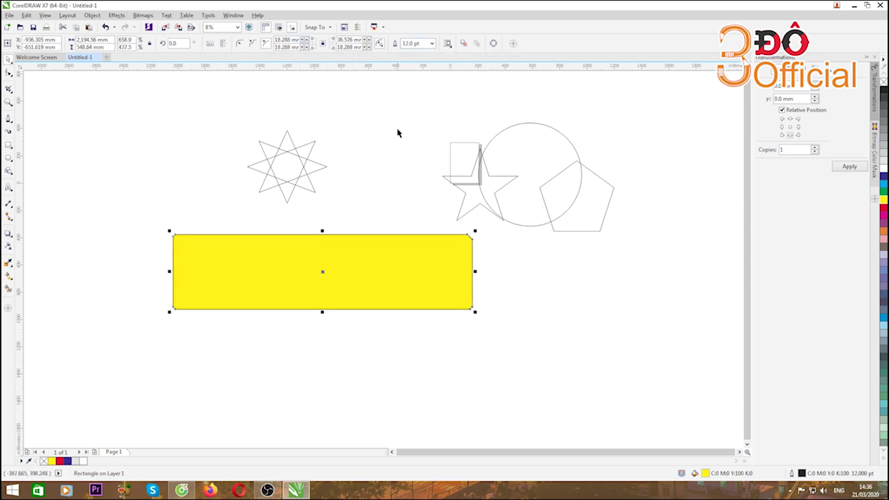
scroll(383, 244, up, 3)
scroll(389, 230, down, 3)
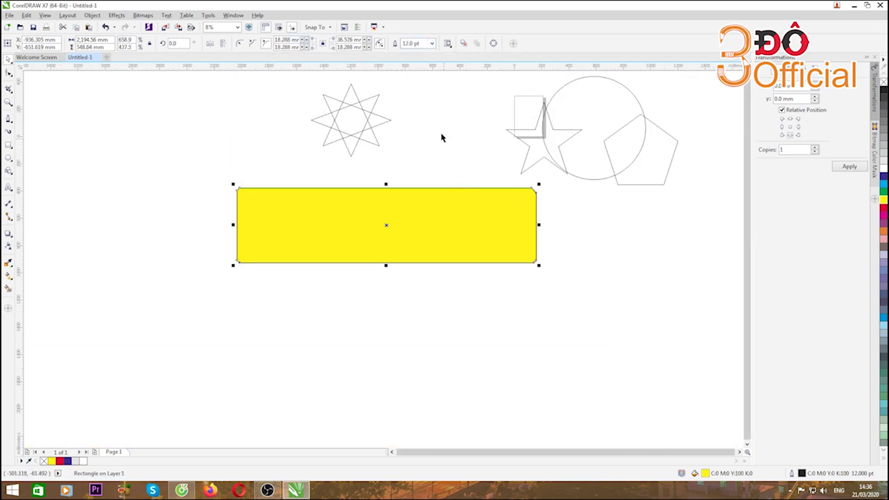
Set the yellow rectangle's outline width to 36 pt and reselect the rectangle.
click(431, 43)
click(410, 154)
click(416, 158)
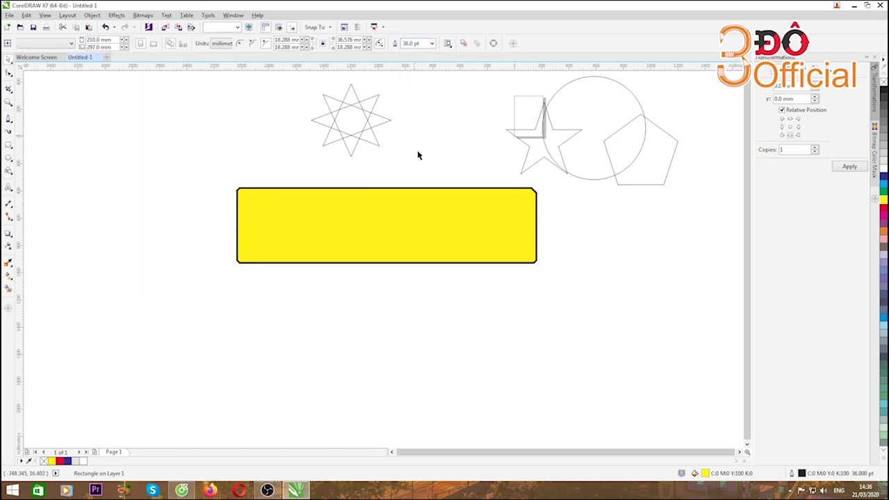
click(420, 195)
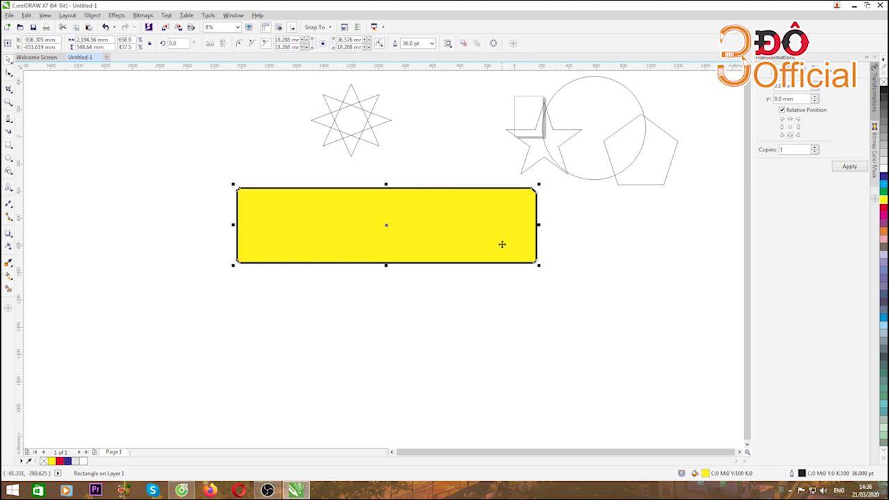
Colour the yellow rectangle's outline red, and try the rectangle without a fill.
right_click(884, 209)
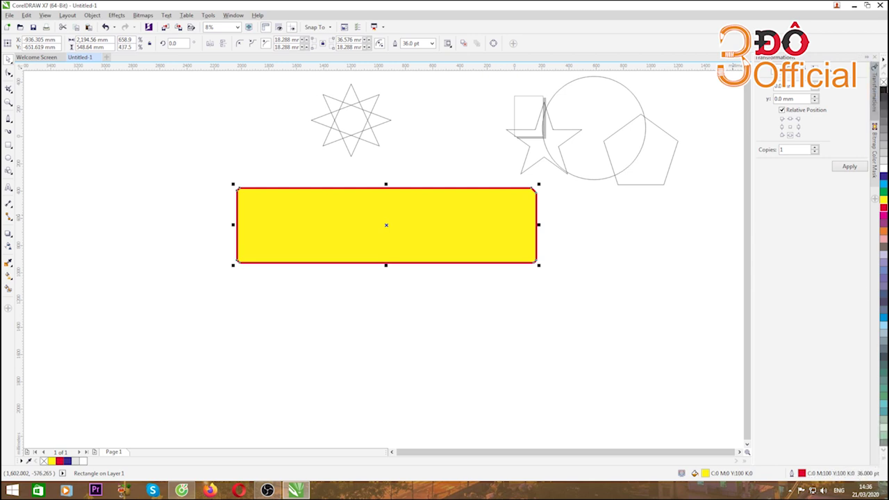
click(883, 82)
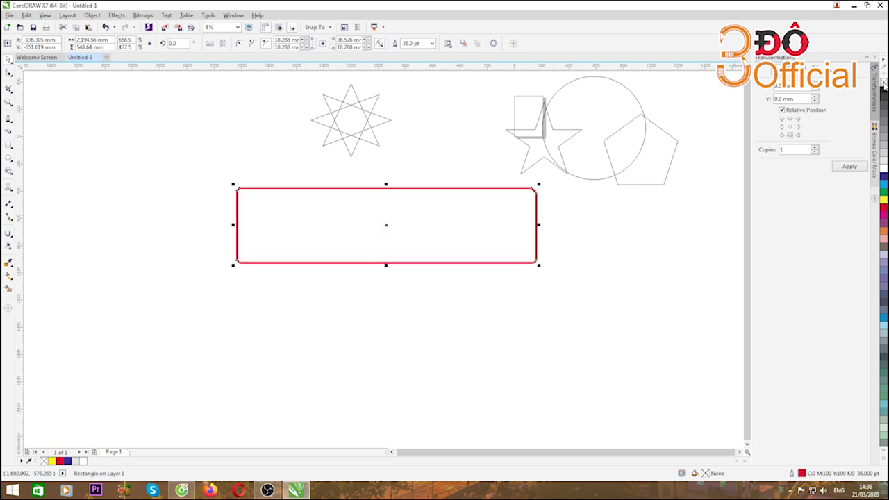
key(ctrl+z)
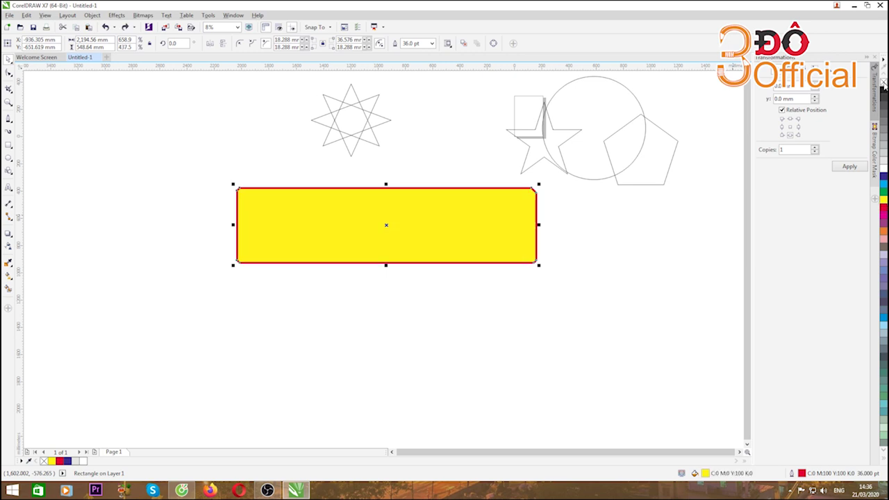
Try the yellow rectangle without an outline and without a fill, and finish with the outline removed and the rectangle deselected.
right_click(884, 84)
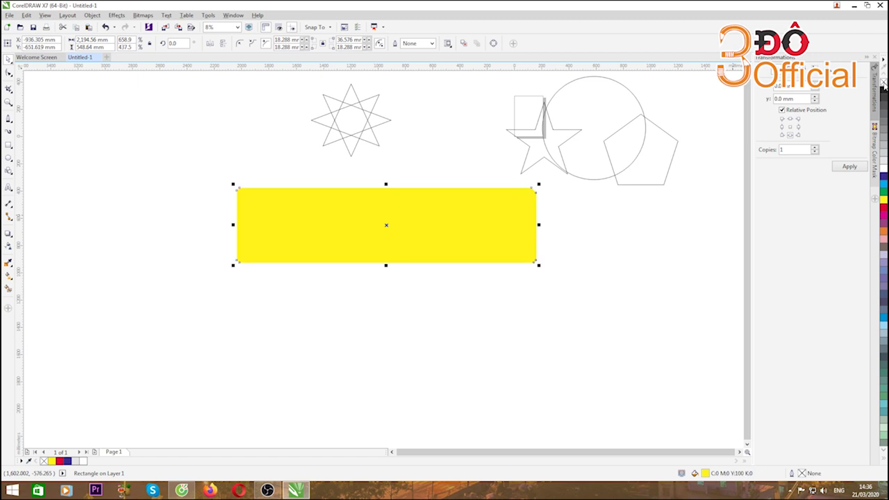
key(ctrl+z)
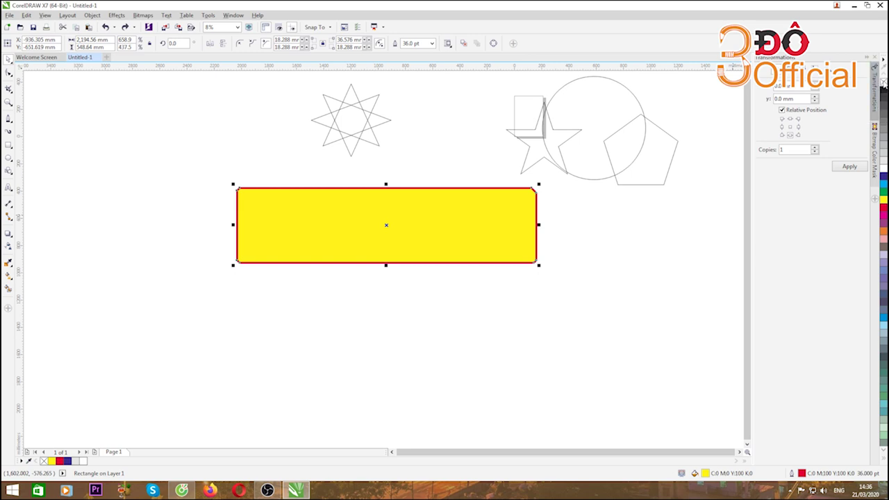
click(884, 82)
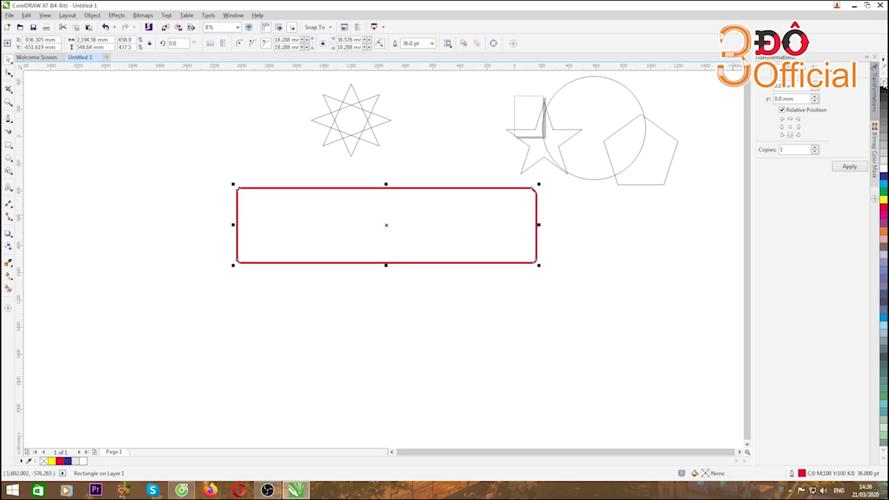
key(ctrl+z)
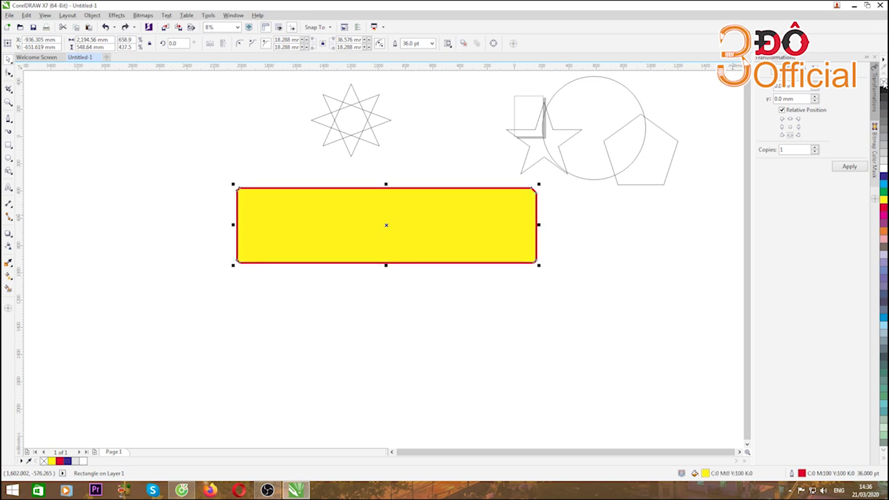
right_click(883, 82)
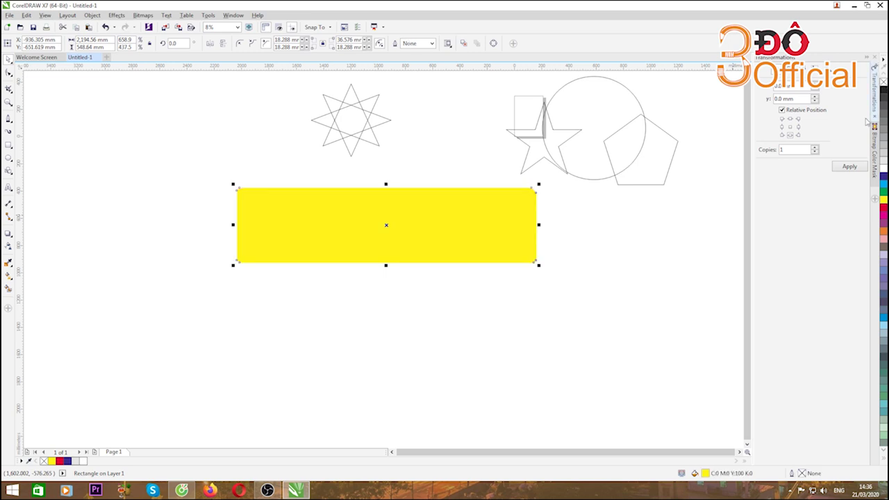
click(171, 249)
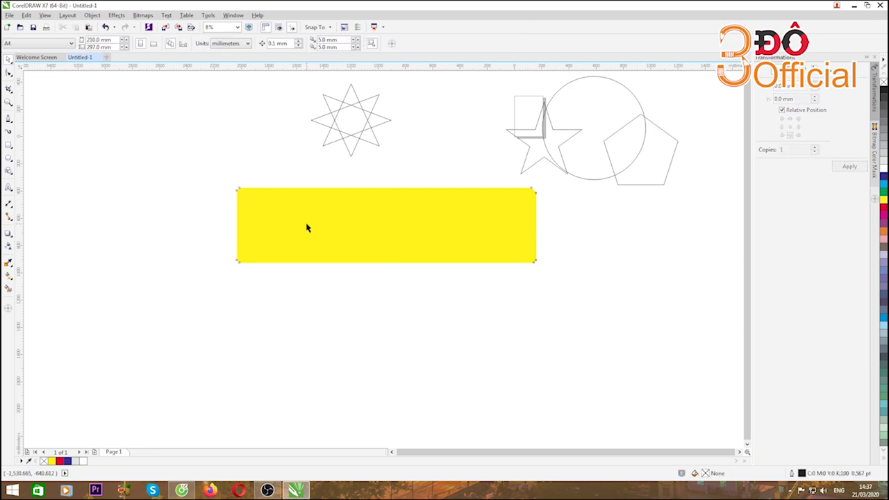
Shift the yellow rectangle slightly left, and place a scaled-down copy of about 1,473 by 368 mm below it.
click(306, 227)
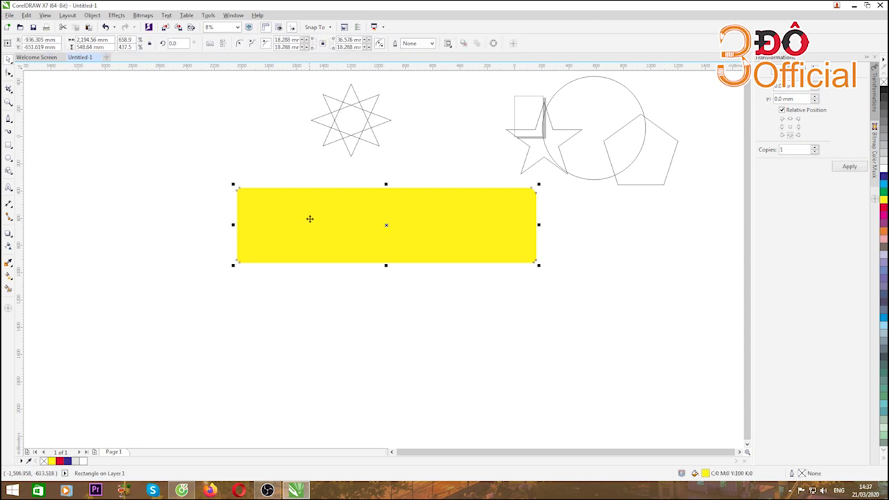
drag(310, 216, 286, 214)
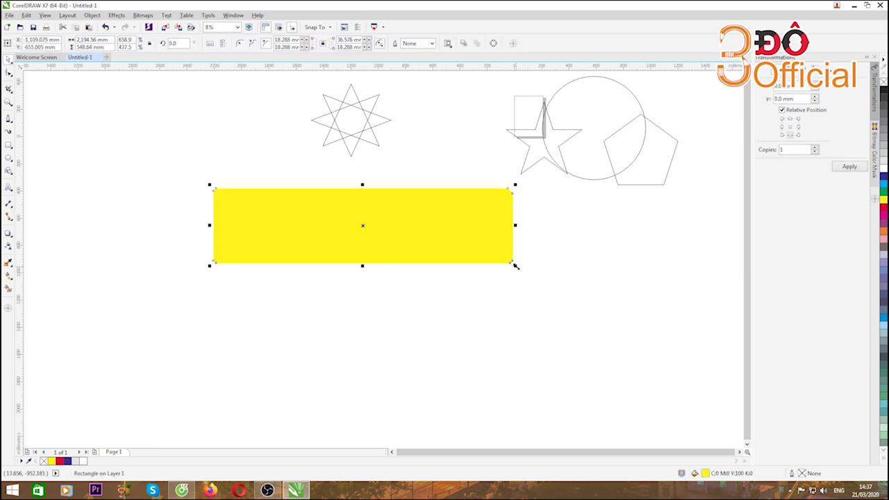
drag(514, 266, 416, 241)
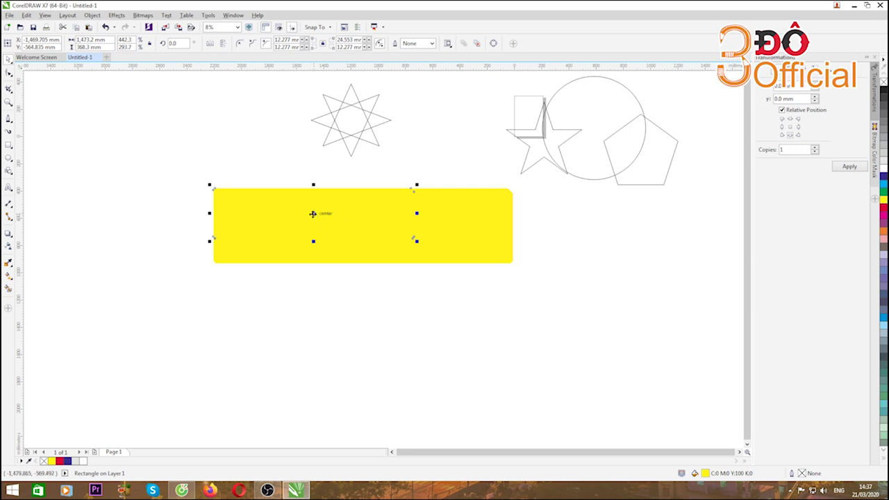
drag(312, 214, 384, 340)
Give the larger yellow rectangle a red outline, and demonstrate undoing and redoing that colour change.
click(357, 232)
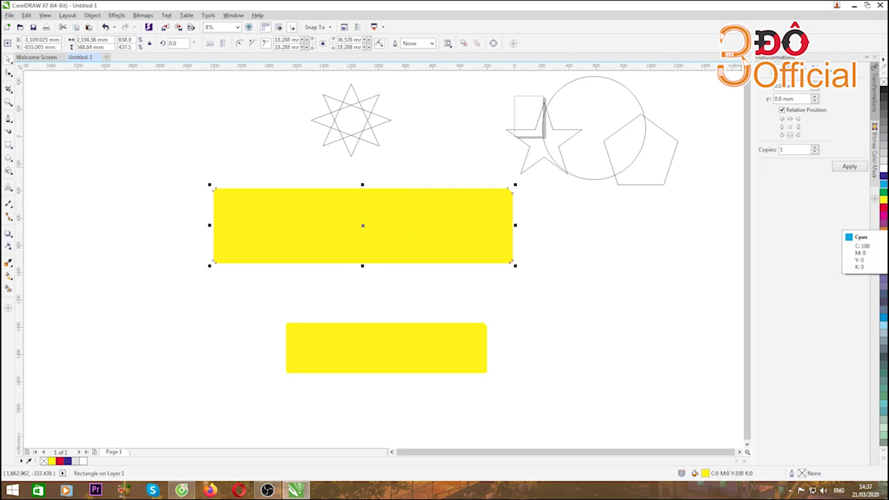
right_click(884, 207)
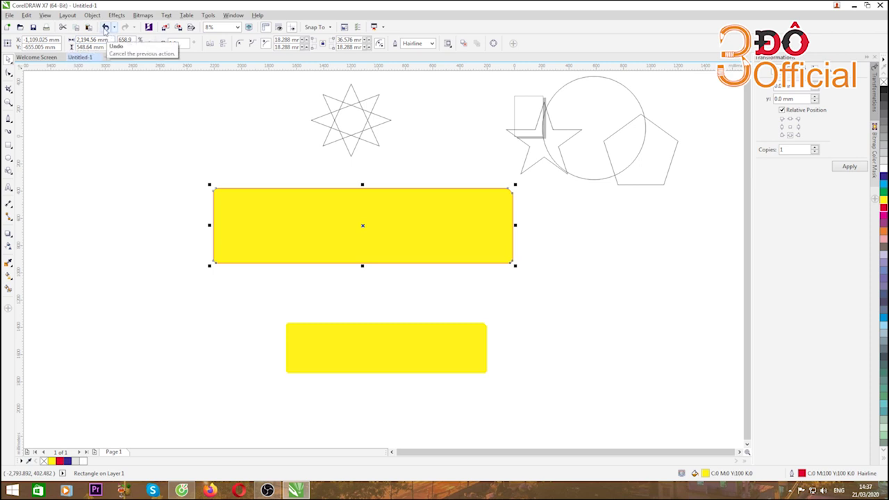
click(106, 28)
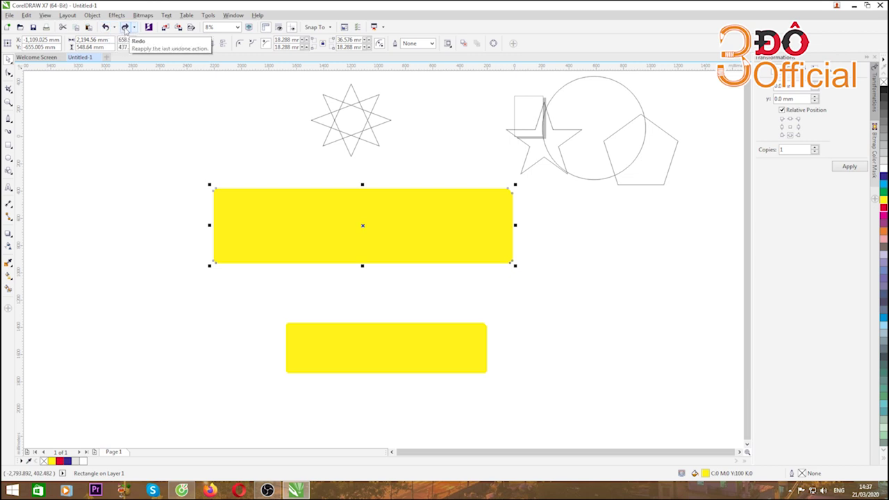
click(125, 28)
click(106, 28)
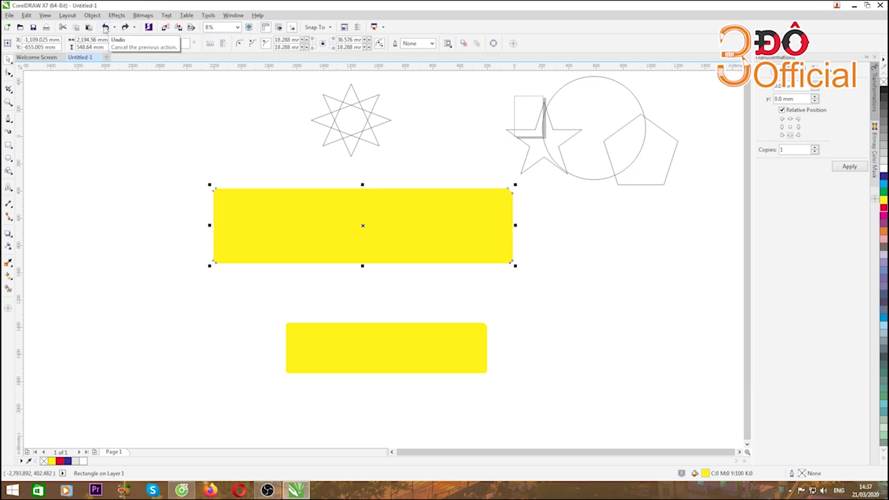
Undo the rectangle's copy, move, outline colour and width changes, and its last downward stretch.
click(106, 27)
click(105, 28)
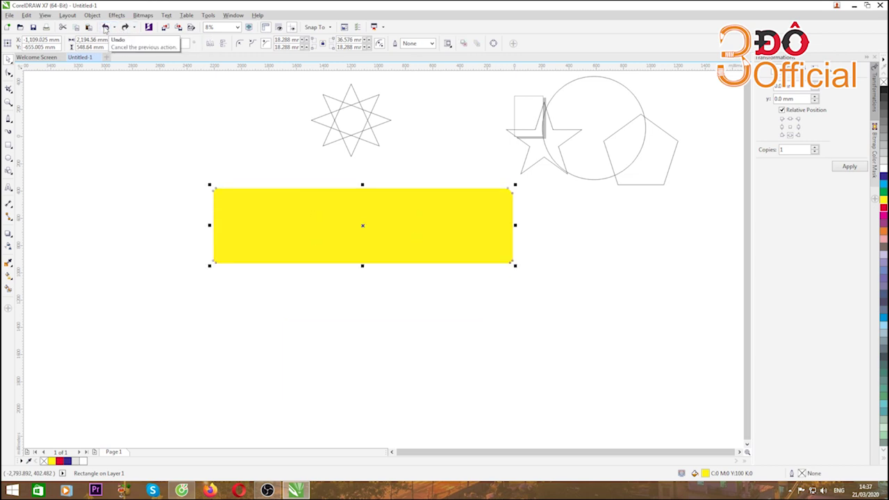
click(105, 28)
click(105, 28)
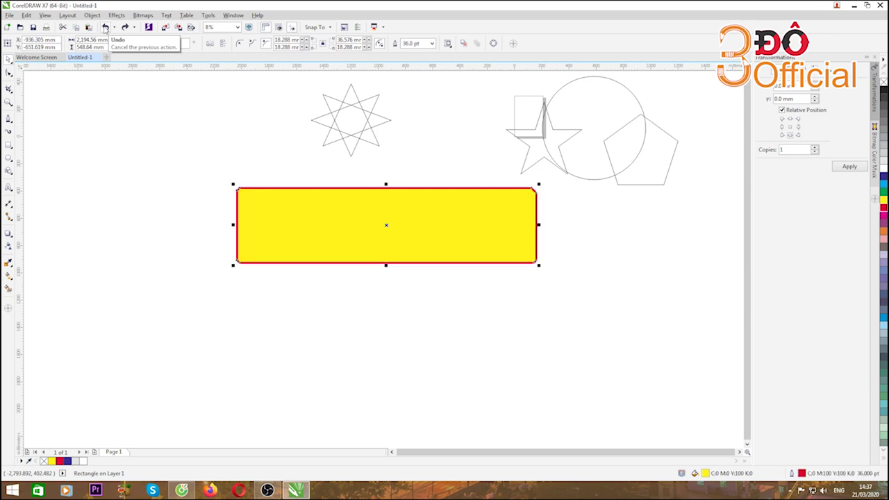
click(105, 27)
click(105, 28)
click(106, 28)
click(106, 28)
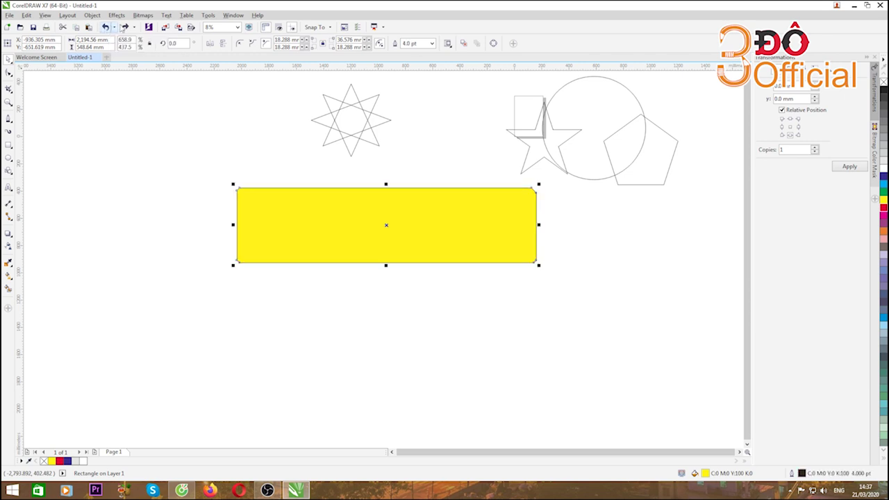
click(141, 218)
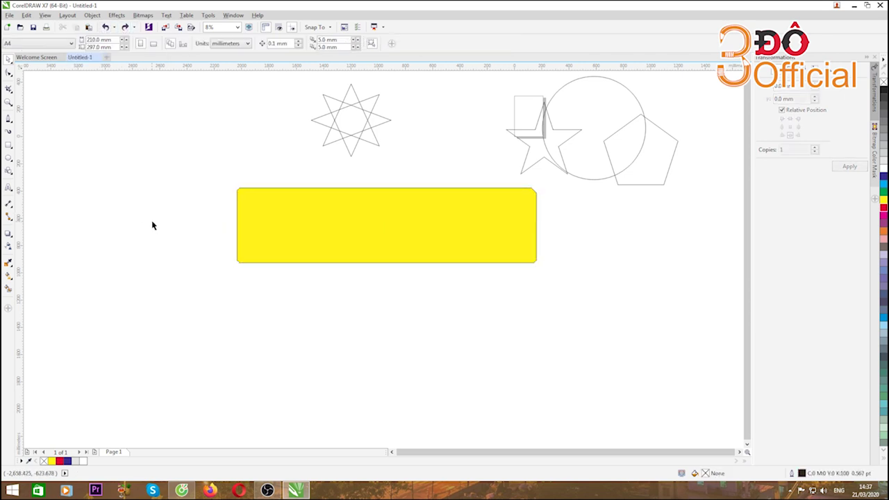
key(ctrl+z)
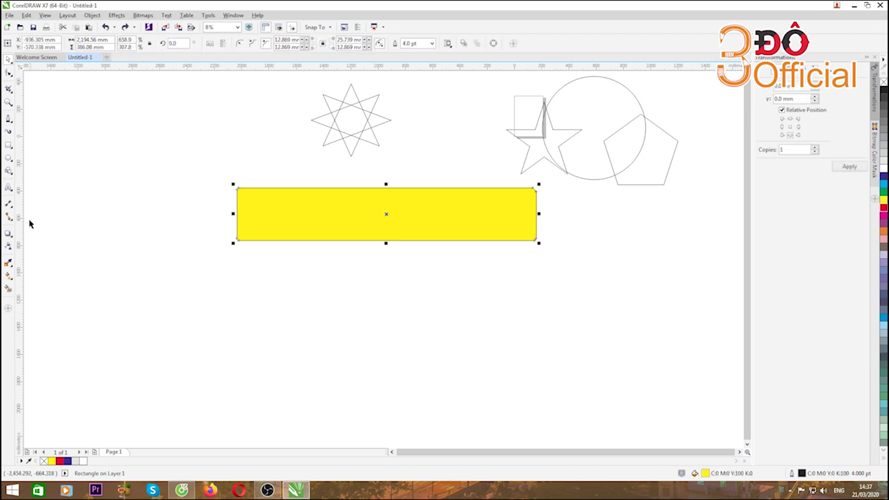
Add the artistic text "cTRL +z" in Arial below the yellow rectangle, at about 1,377 pt.
click(9, 187)
click(309, 337)
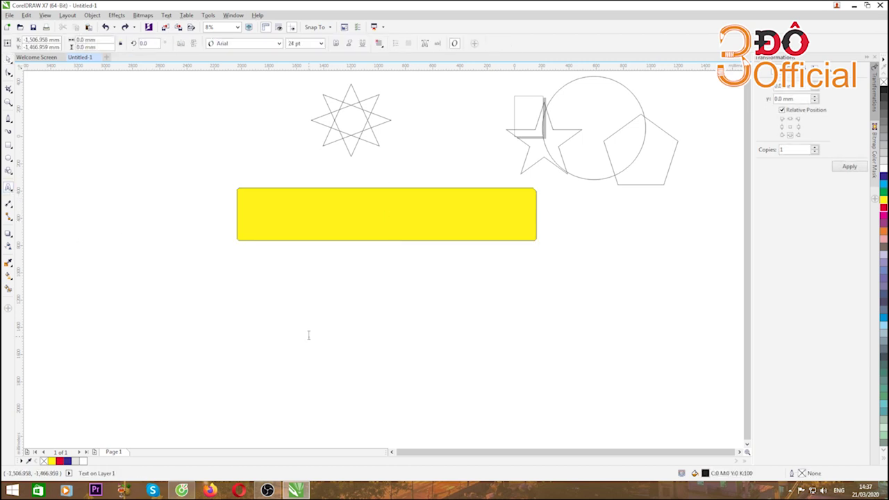
text(a)
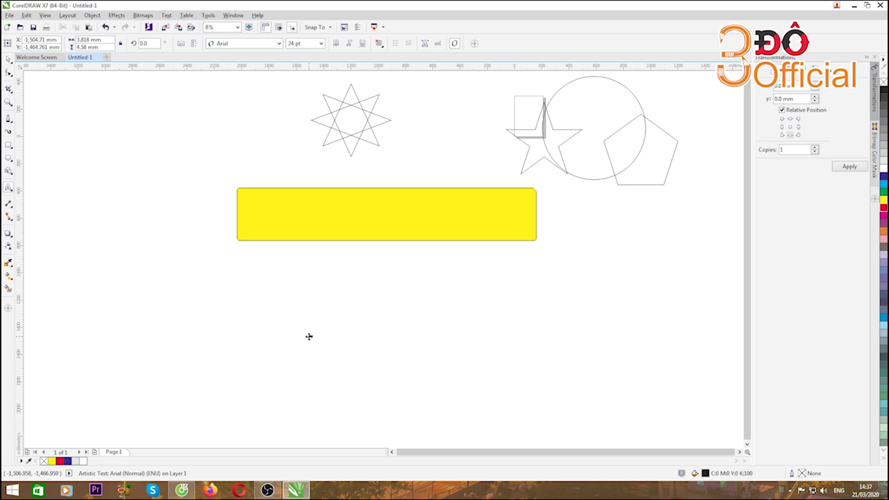
text(bcdefg)
Change the case of the whole "cTRL +z" text to Title Case.
click(335, 358)
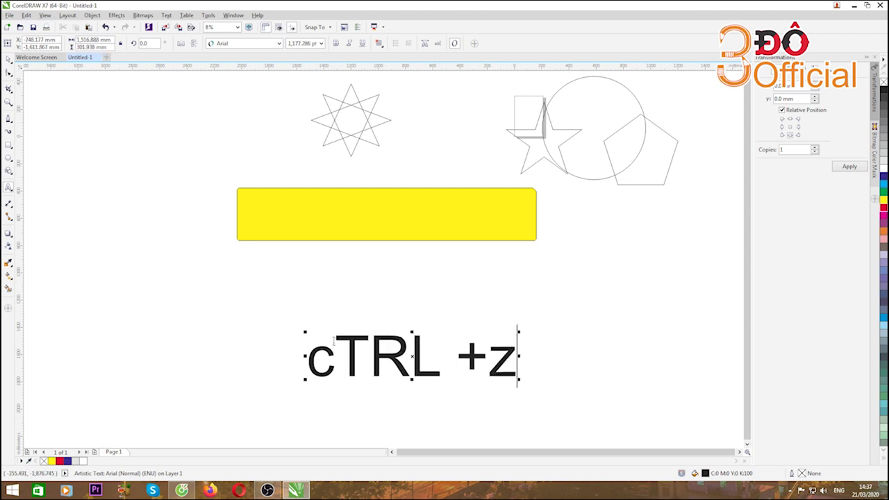
key(ctrl+a)
right_click(393, 369)
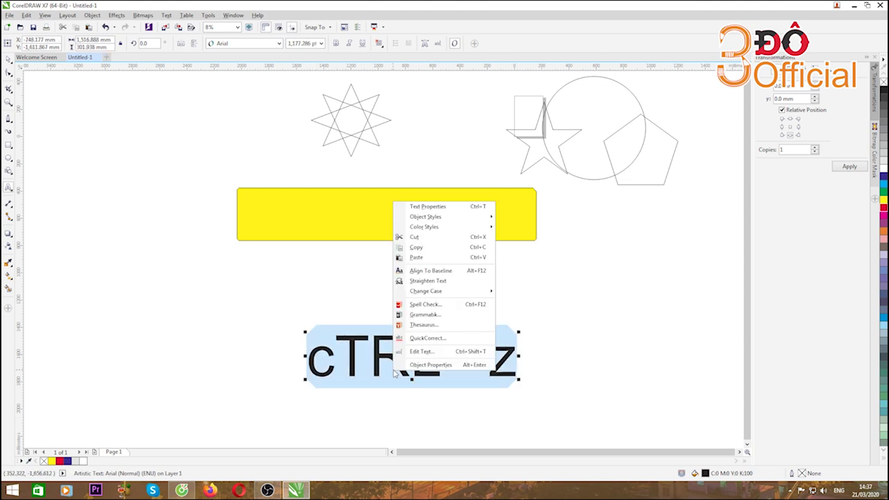
mouse_move(418, 292)
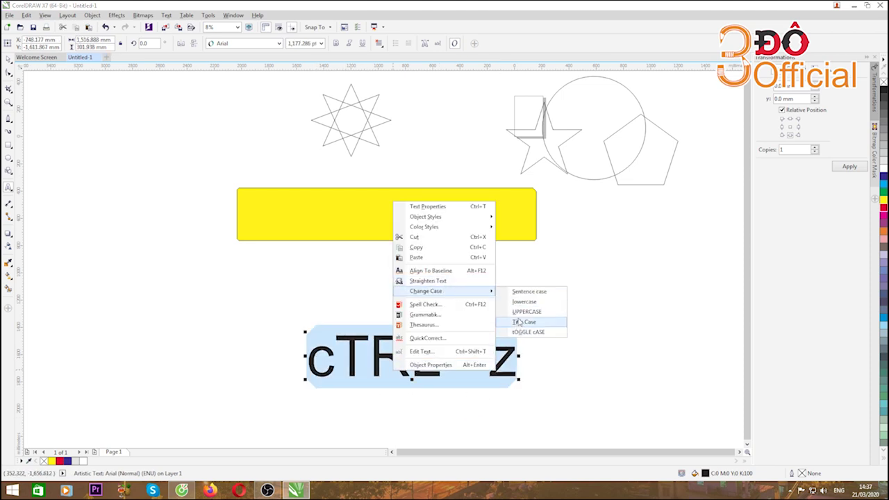
click(524, 322)
Move the "Ctrl +z" text up closer to the yellow rectangle and enlarge it to about 2,130 pt.
click(8, 59)
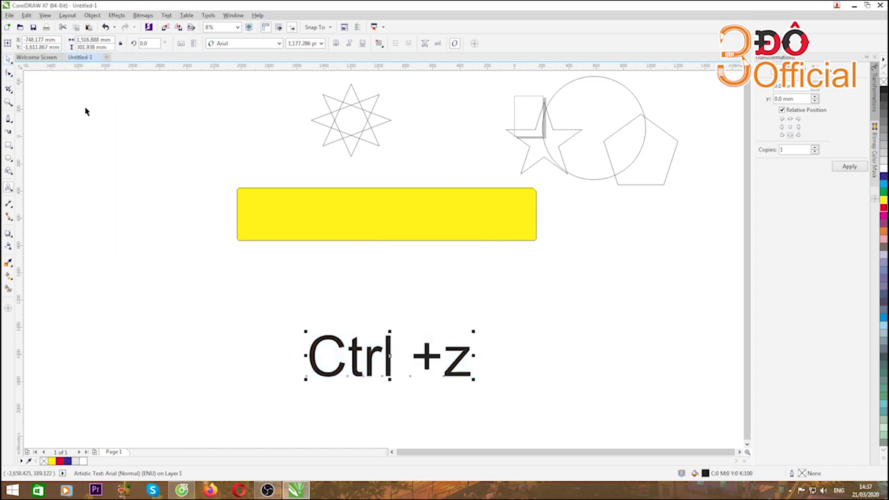
drag(393, 341, 373, 295)
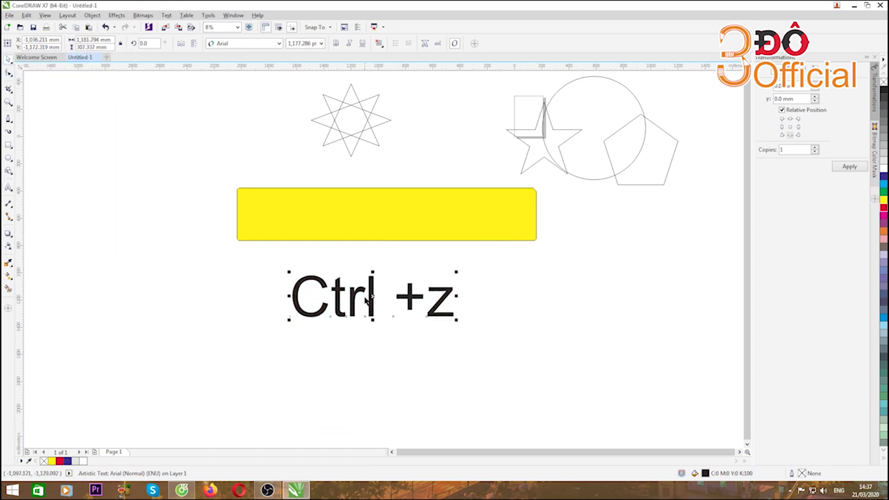
click(260, 326)
click(294, 285)
drag(457, 322, 588, 390)
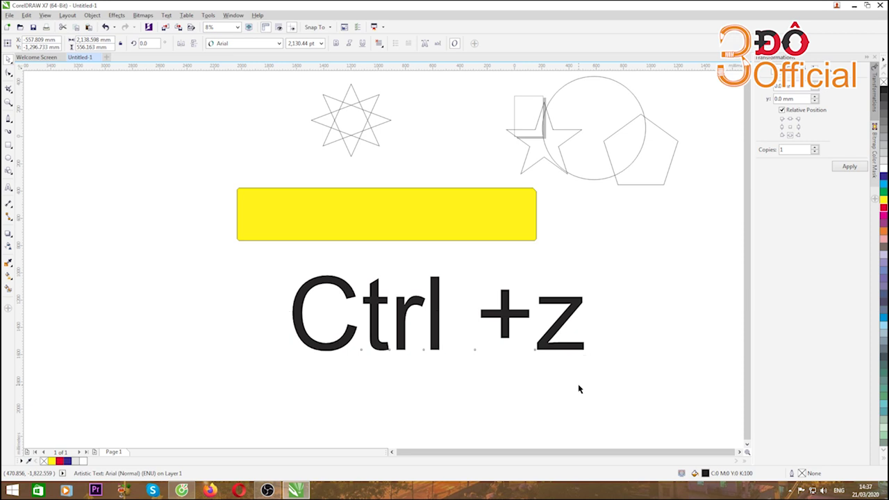
Undo all the text work, the rectangle's colour fills, and its earlier move and resize, back to the unfilled rectangle.
key(ctrl+z)
key(ctrl+z)
key(ctrl+z)
key(ctrl+z)
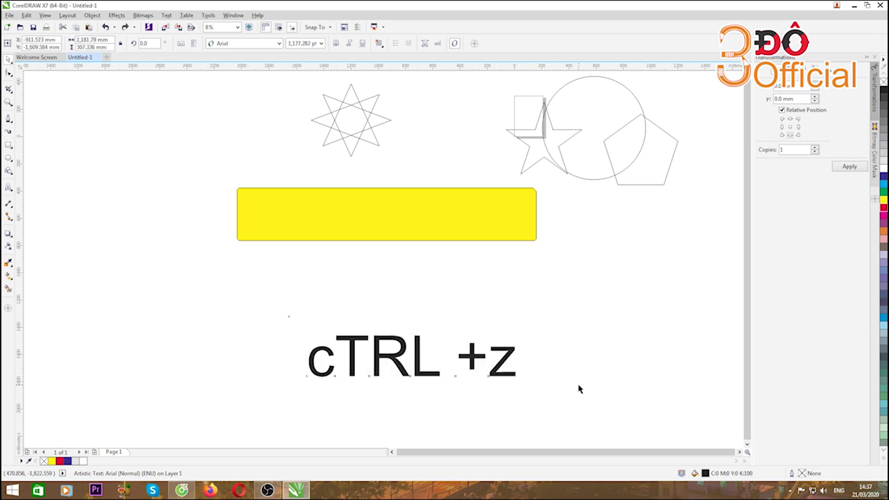
key(ctrl+z)
key(ctrl+z)
key(ctrl+z)
key(ctrl+z)
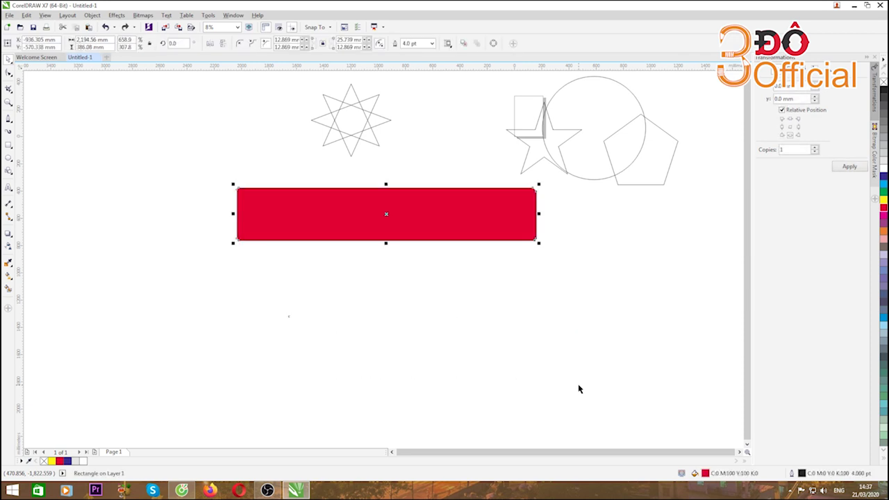
key(ctrl+z)
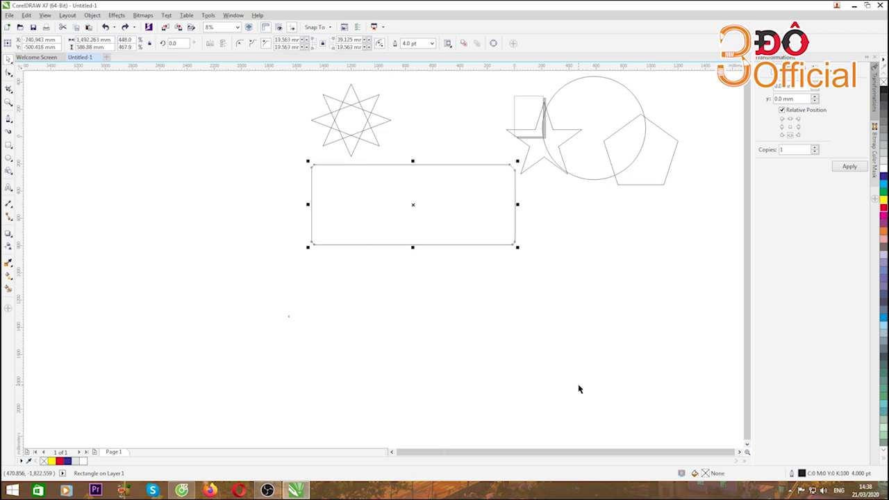
Start a new artistic text below the rectangle in Arial at 100 pt.
click(365, 311)
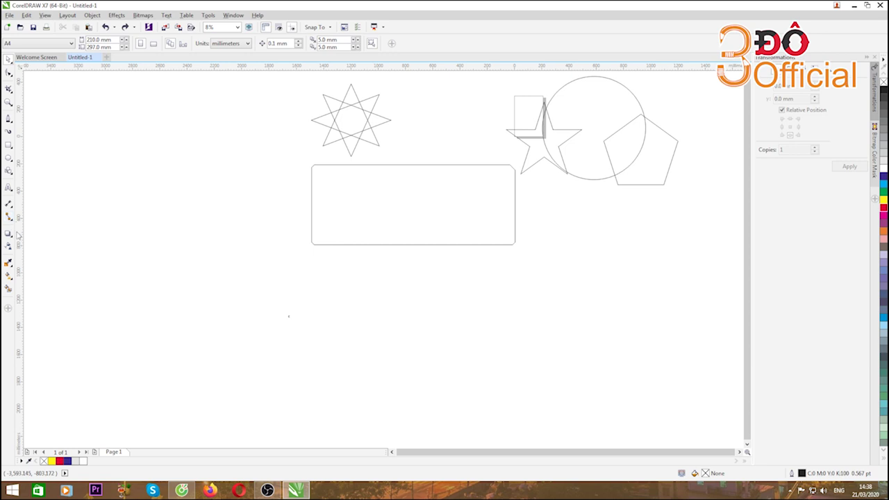
click(9, 188)
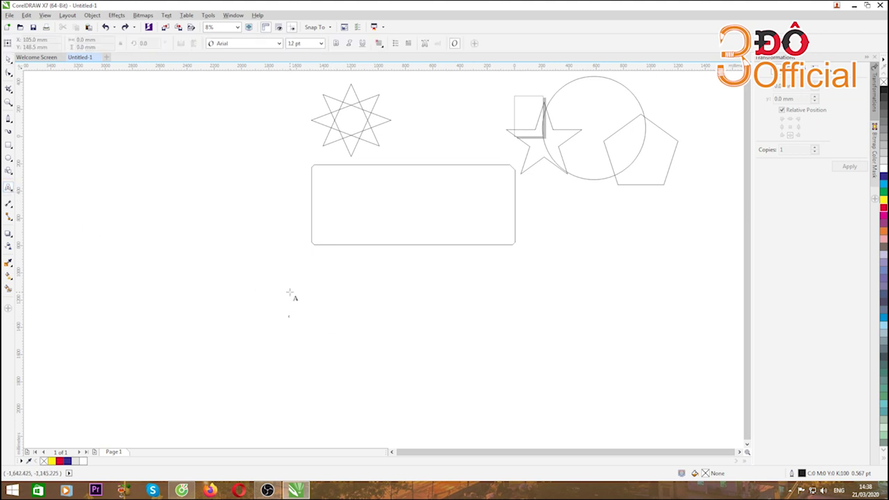
click(318, 296)
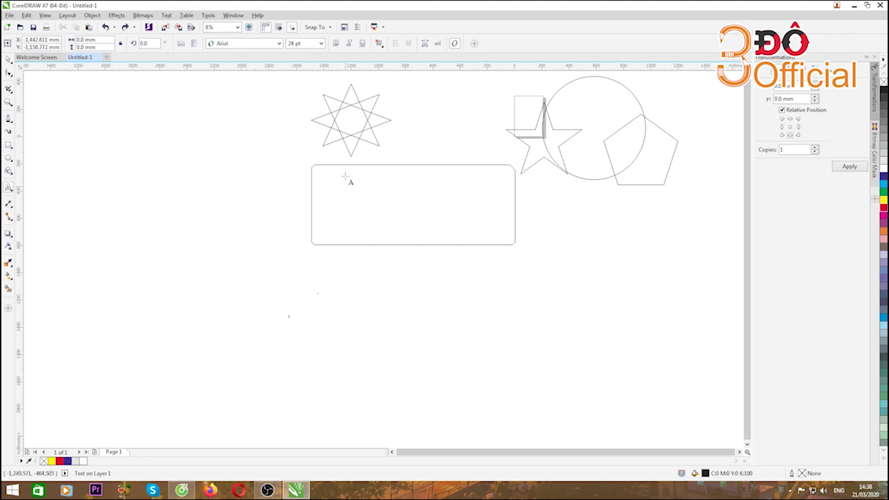
click(321, 44)
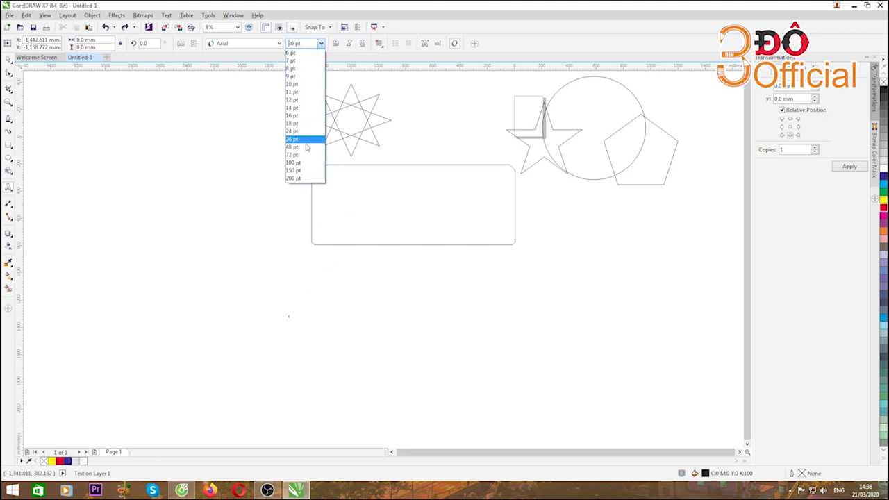
click(292, 164)
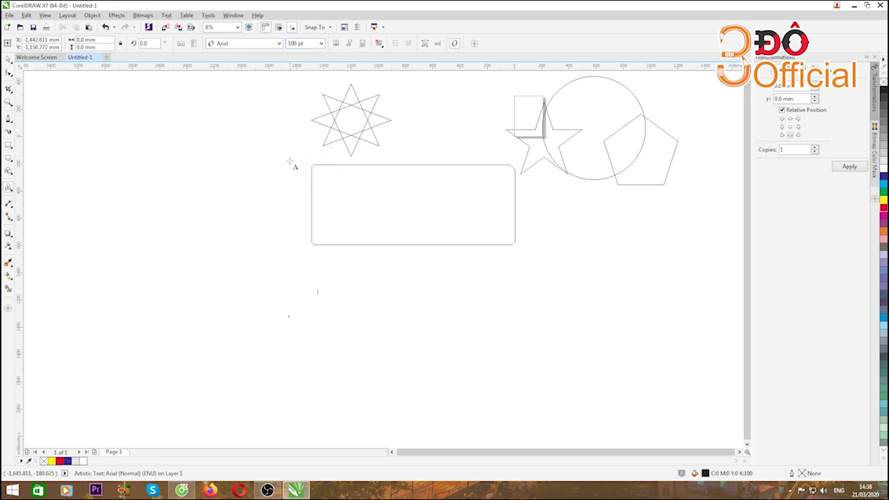
Browse the available VNI fonts and check the Vietnamese keyboard utility's Unicode, TCVN3 (ABC) and VNI Windows encoding options.
click(239, 44)
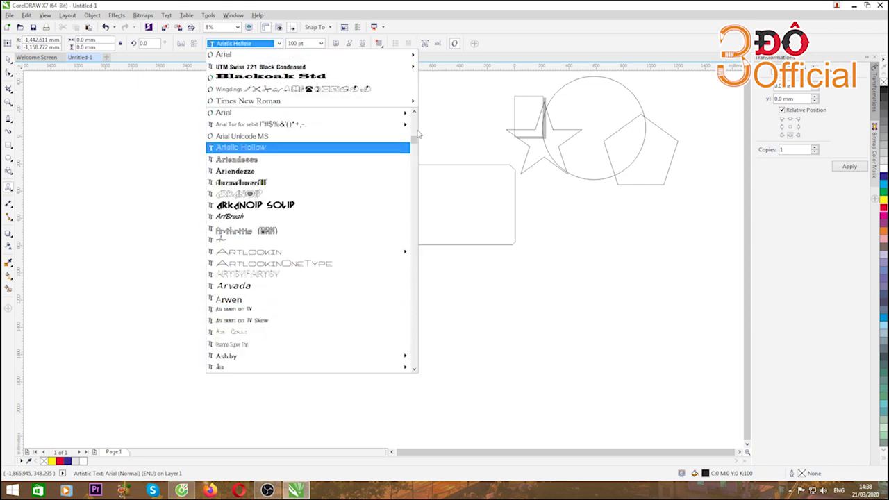
drag(414, 139, 414, 324)
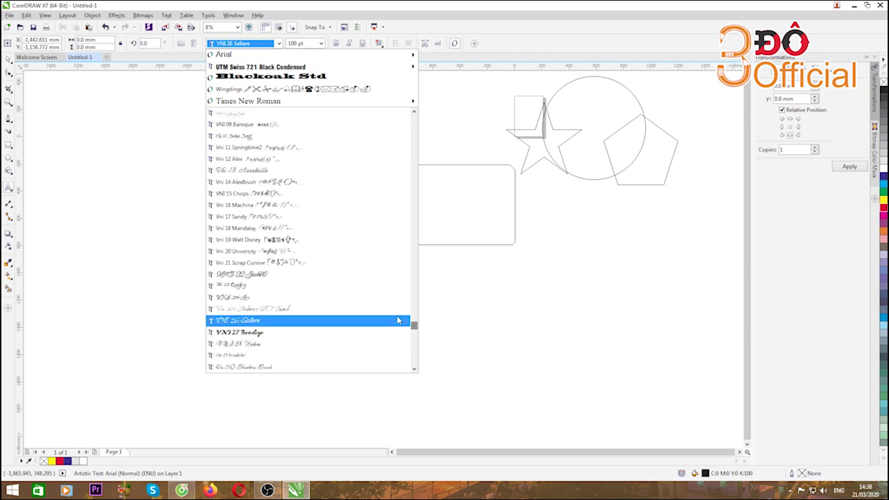
scroll(231, 239, up, 4)
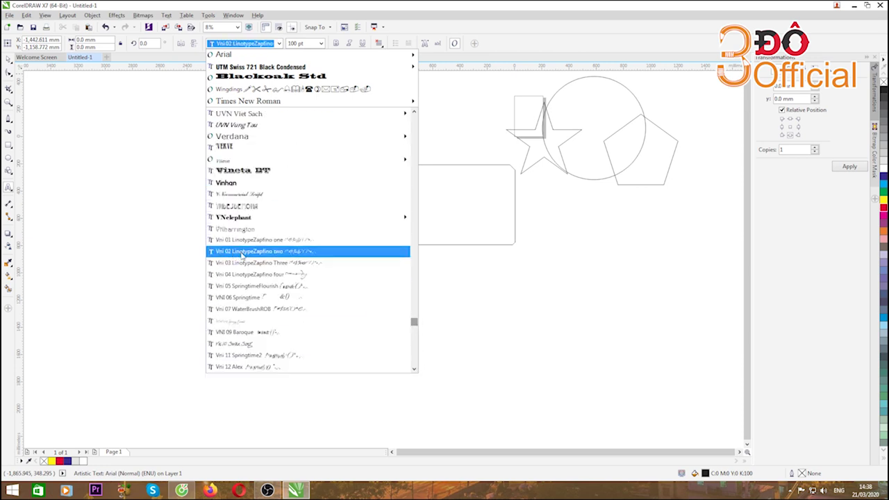
click(790, 492)
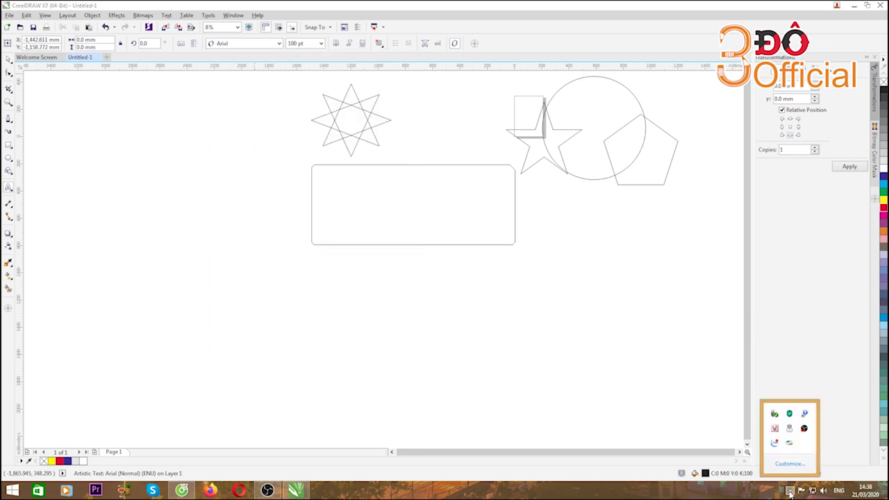
right_click(775, 431)
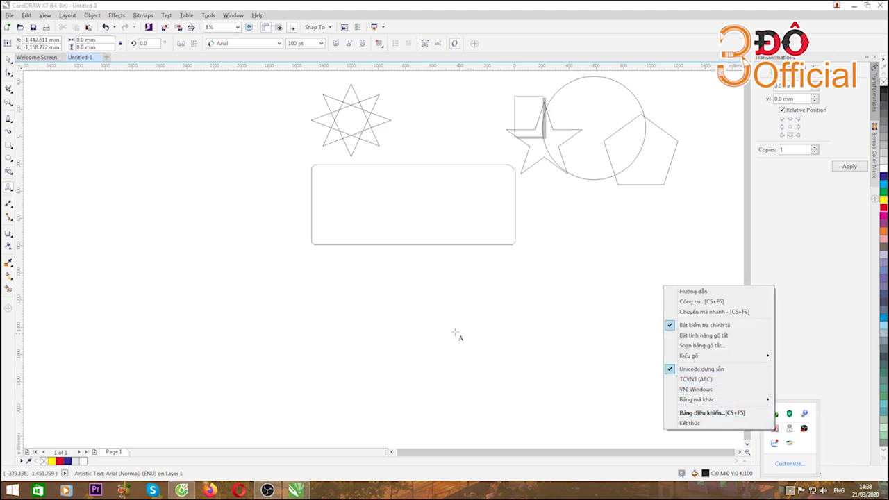
Enter TRƯỜNG HỌC as the artistic text and enlarge it to about 294 pt.
click(324, 294)
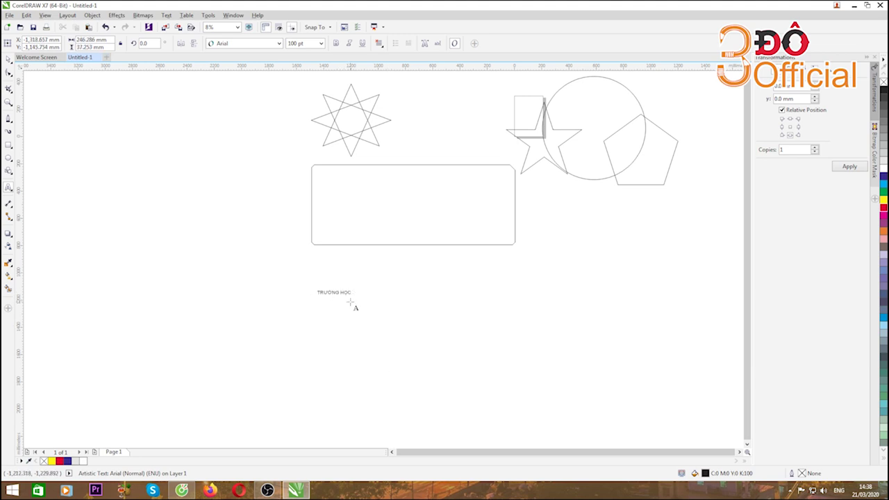
key(ctrl+space)
drag(352, 303, 419, 306)
Append the filler letters DFĐSDFDFD and a long run of F's to TRƯỜNG HỌC, and shift the text left and slightly up.
double_click(417, 297)
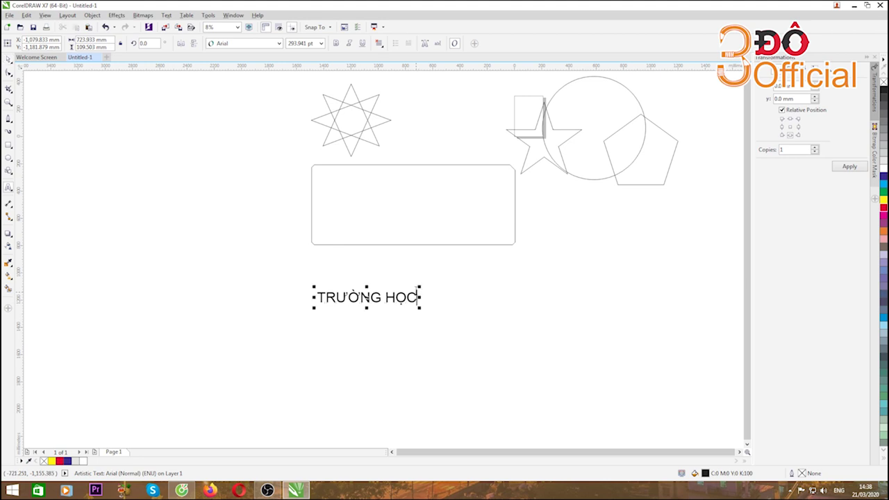
text(DFĐSDFDFDFFFFFFFFFFFFFFFFFFFFFFFFFF)
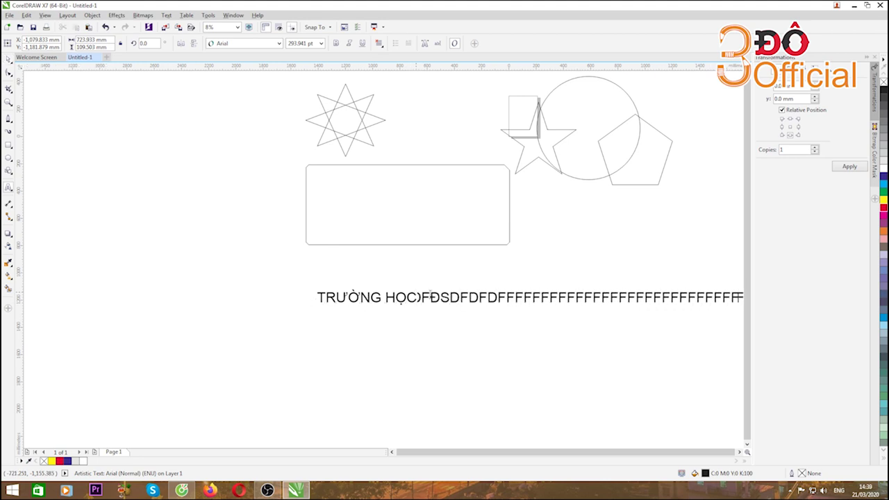
key(ctrl+space)
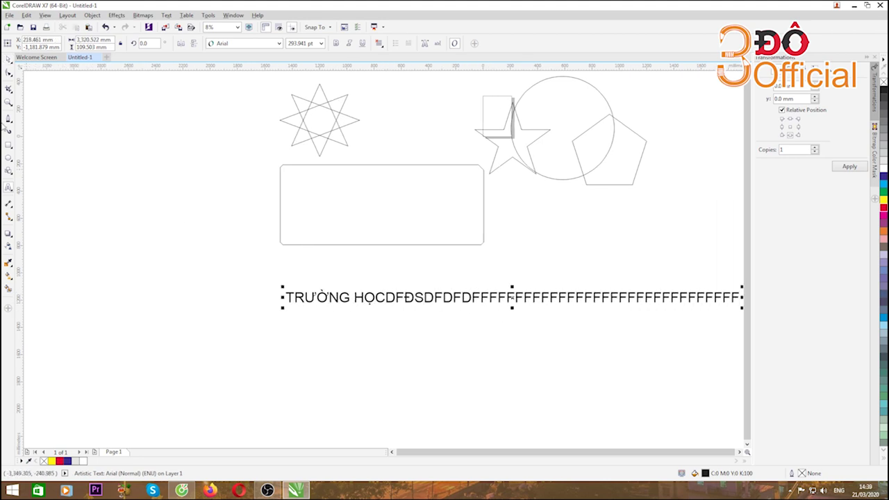
drag(512, 299, 360, 278)
Break the long text line into three lines and move the text block beneath the rectangle.
double_click(346, 276)
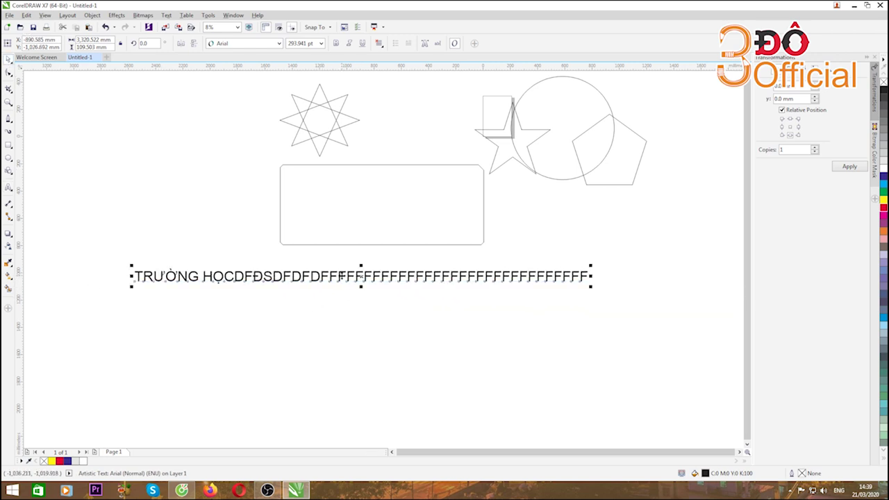
key(Return)
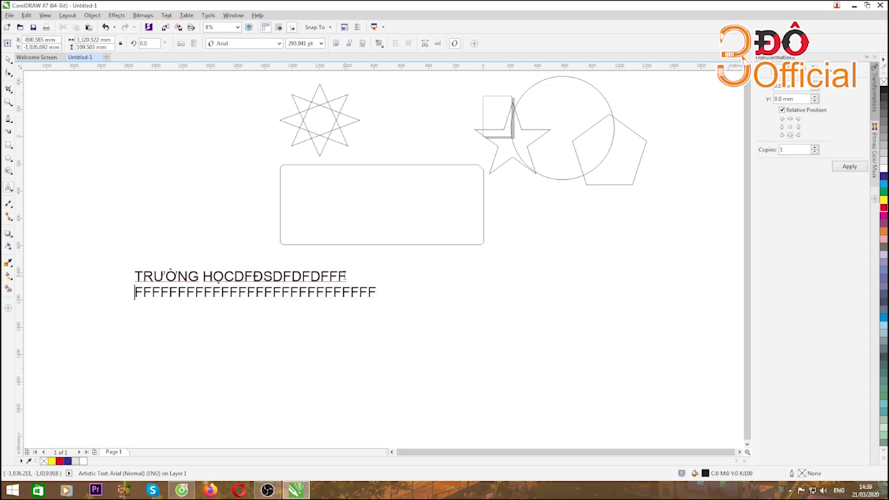
click(272, 292)
key(Return)
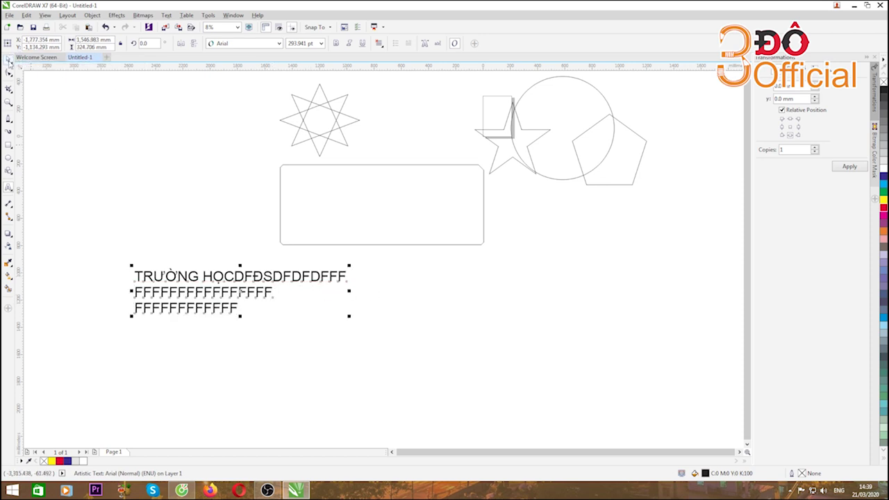
click(8, 72)
drag(164, 278, 293, 277)
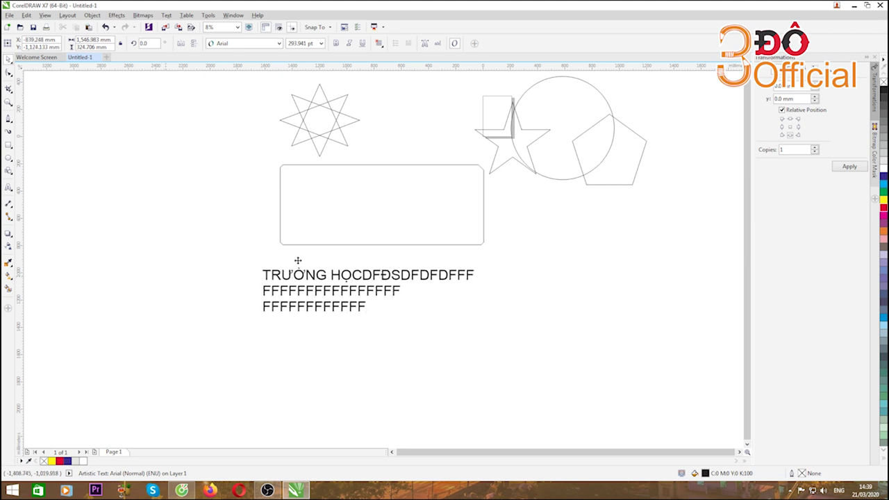
Make the three-line text bold, italic and underlined.
click(379, 44)
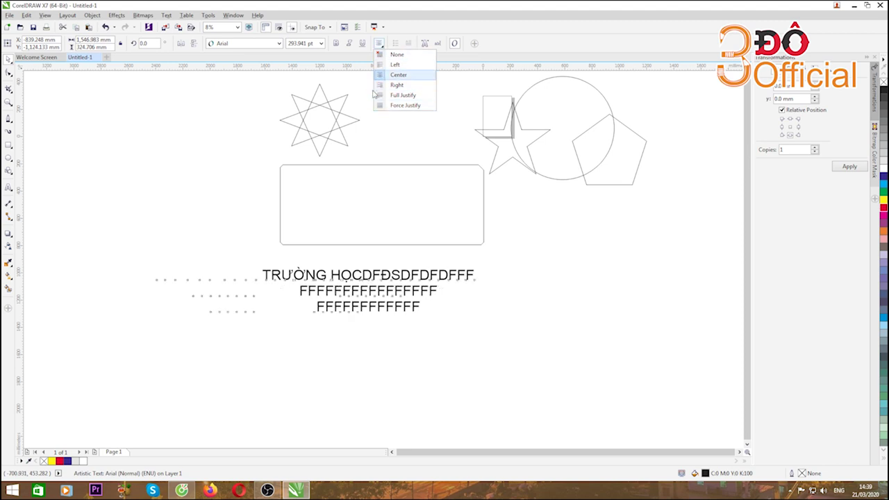
click(337, 44)
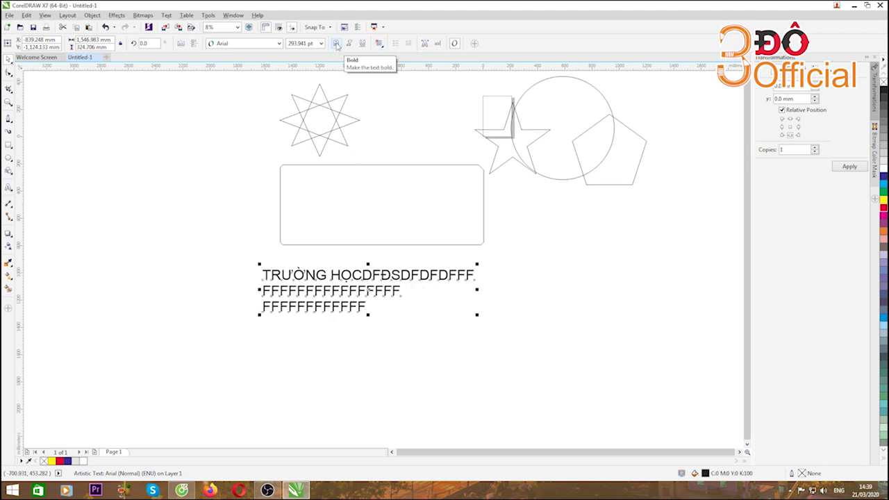
click(337, 44)
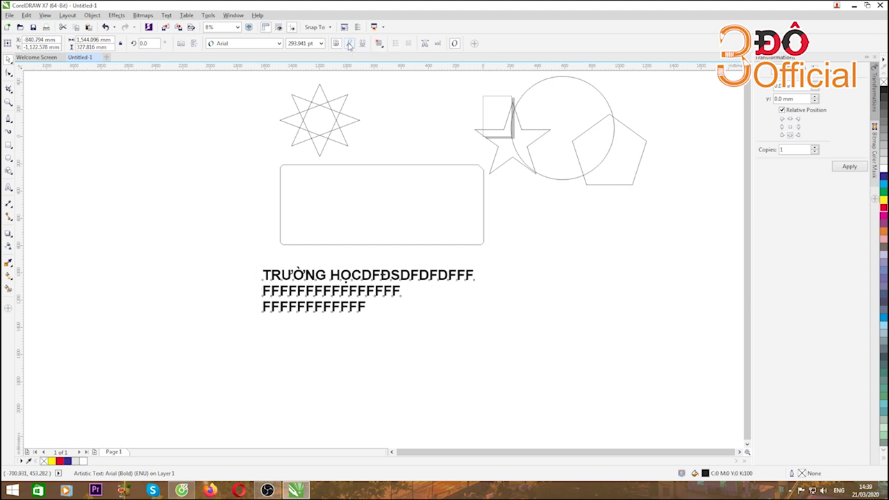
click(349, 45)
click(362, 45)
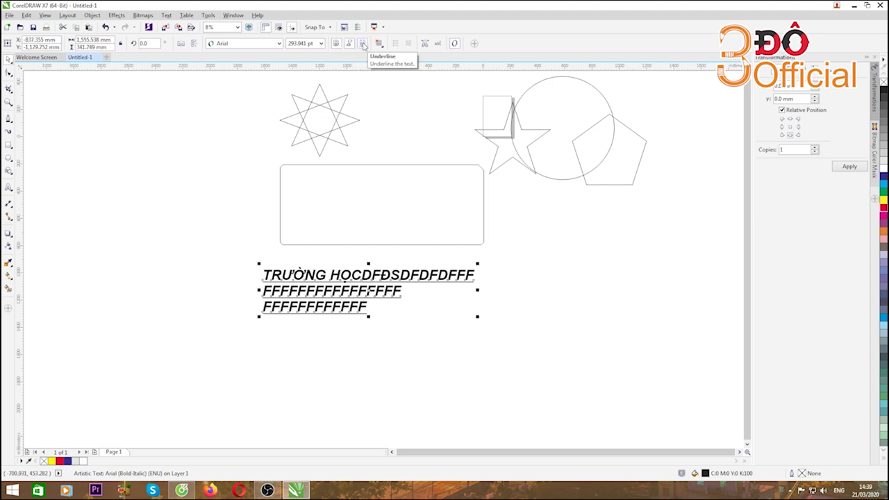
Change the text's font to UTM Swiss 721 Black Condensed and move the block left below the rectangle.
click(280, 44)
click(235, 69)
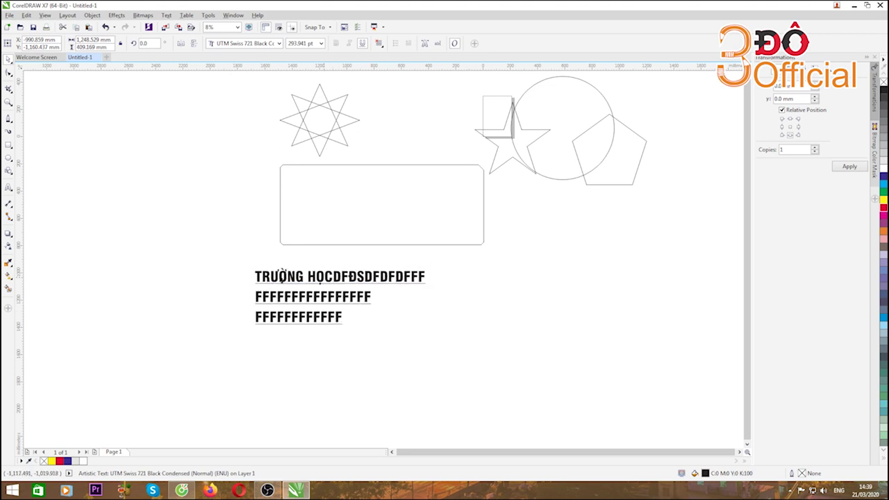
drag(281, 276, 201, 272)
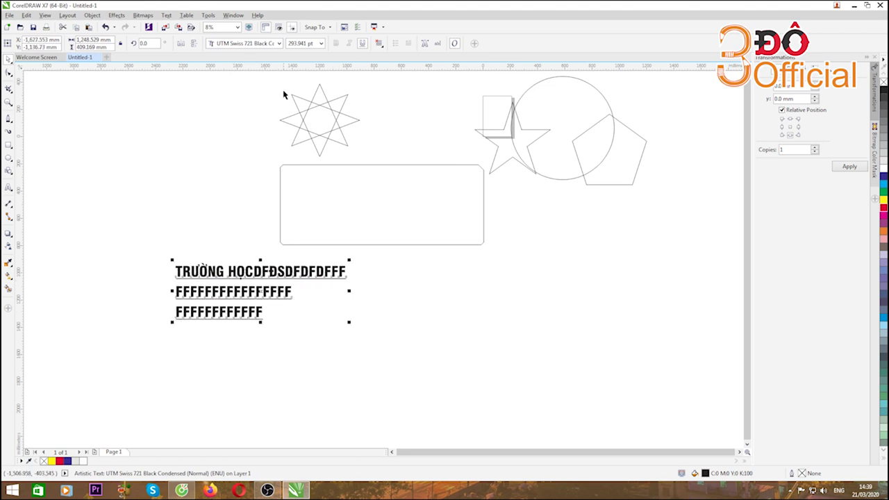
Preview other UTM fonts such as UTM Wedding K&T on the text without applying one, and deselect the text.
click(278, 43)
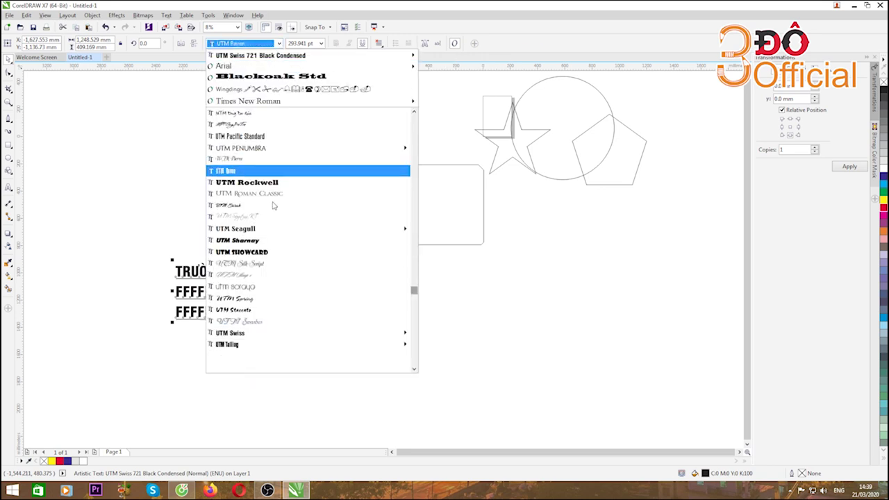
scroll(236, 218, down, 5)
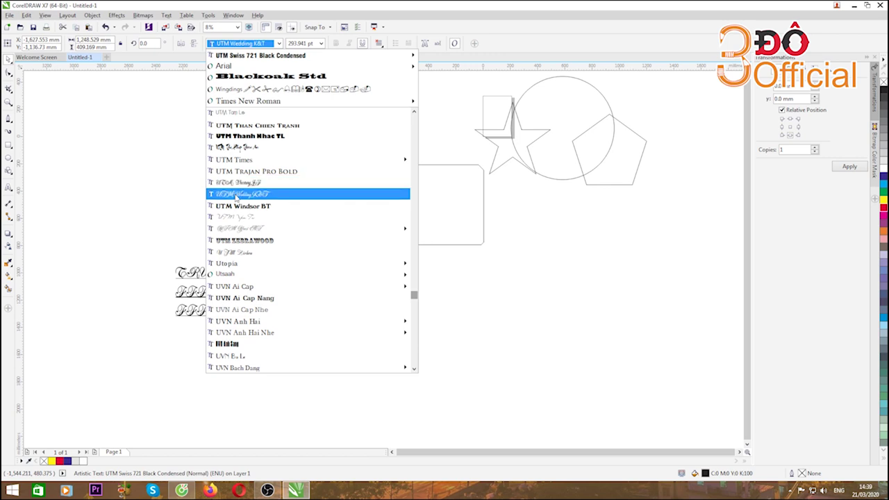
click(141, 202)
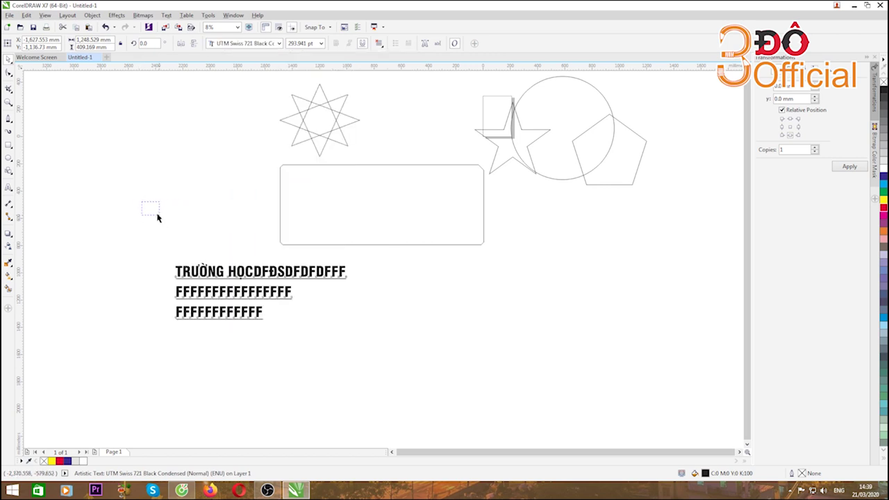
click(153, 213)
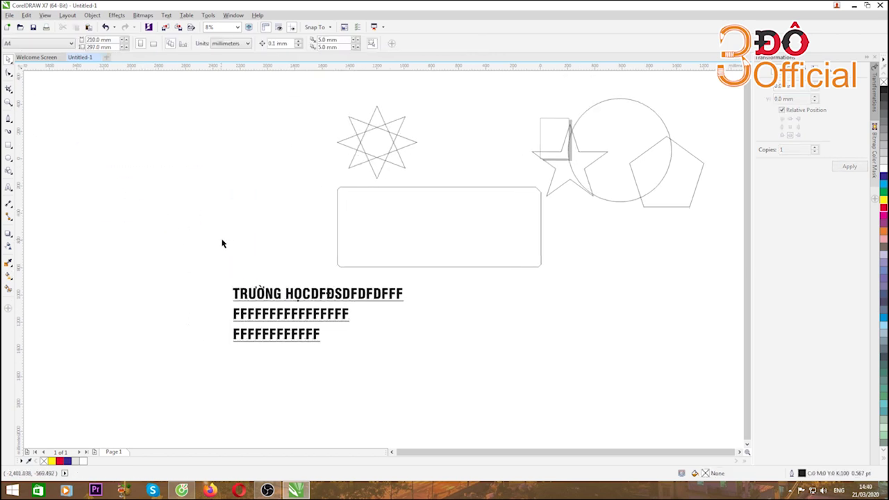
Move the three-line text up beside the eight-pointed star and enlarge it to about 379 pt.
click(254, 310)
drag(317, 314, 205, 159)
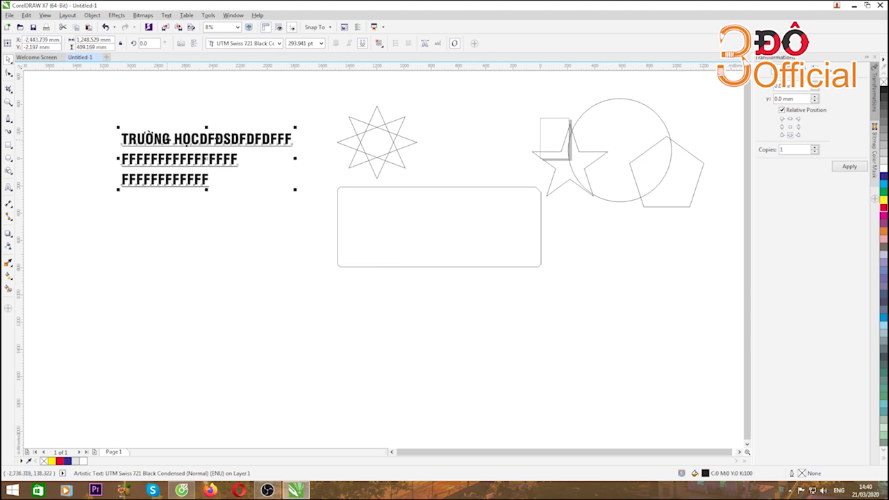
drag(295, 193, 344, 207)
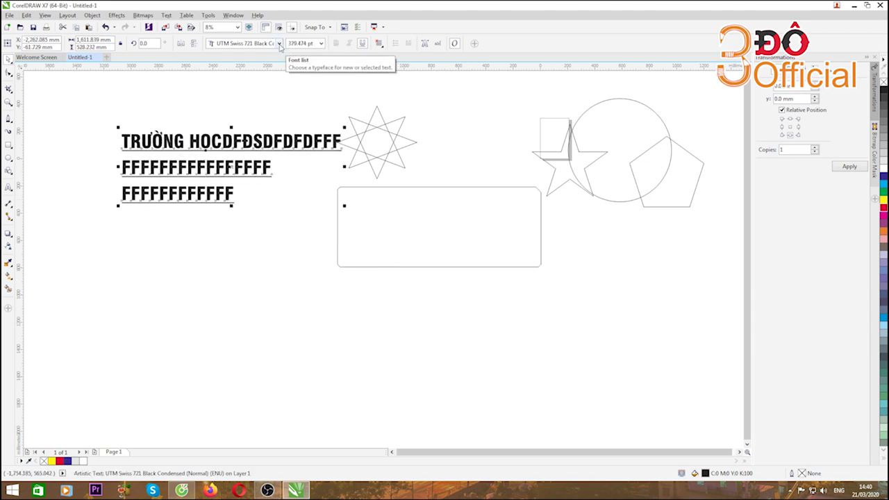
drag(207, 144, 194, 141)
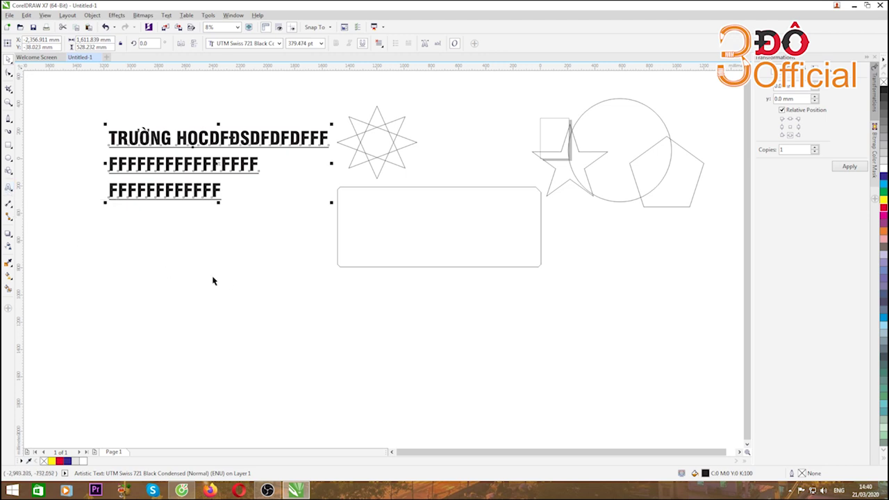
Draw a paragraph text frame about 1,338 by 870 mm below the three-line text and enter a short sample text in Arial 12 pt.
click(9, 188)
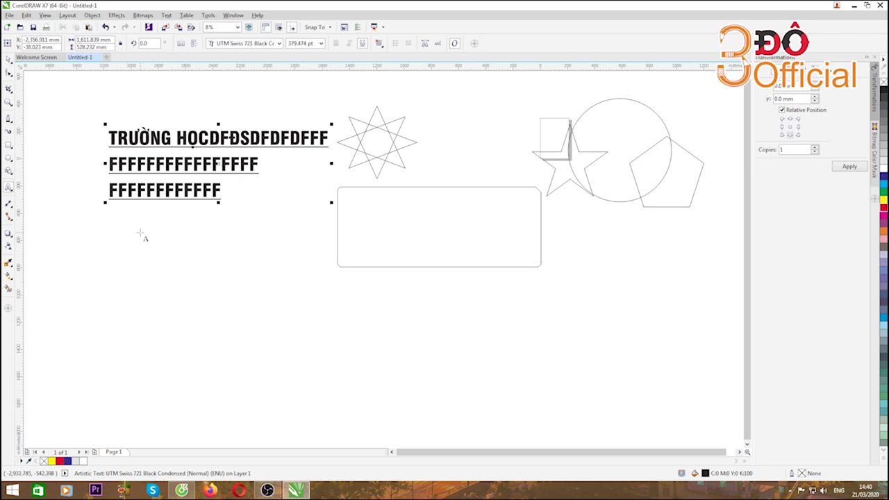
drag(139, 233, 324, 352)
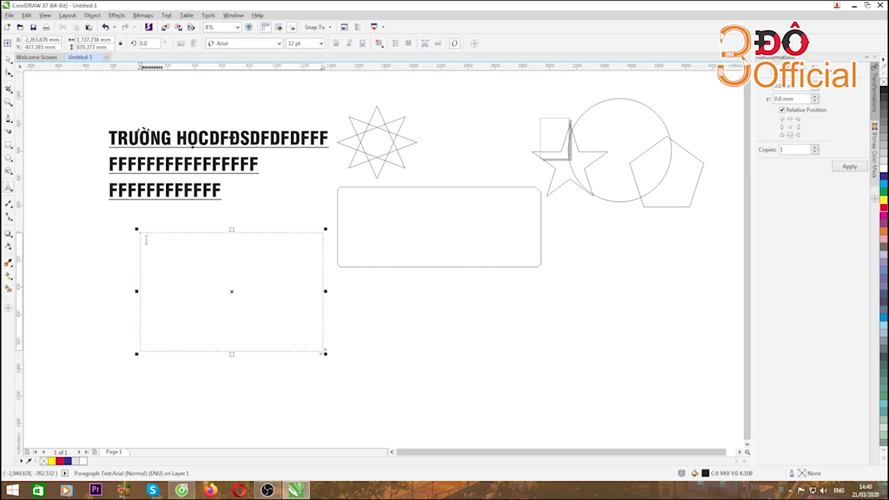
scroll(146, 240, up, 2)
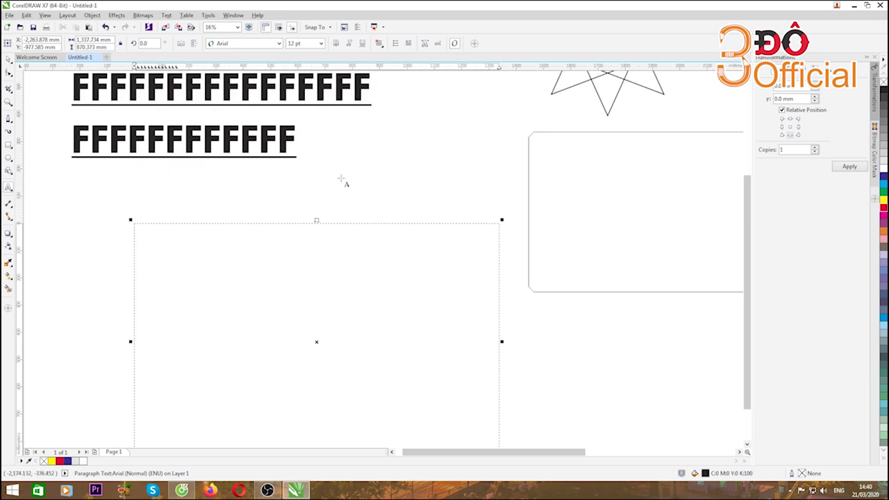
scroll(344, 181, down, 2)
scroll(293, 202, up, 2)
scroll(294, 199, down, 2)
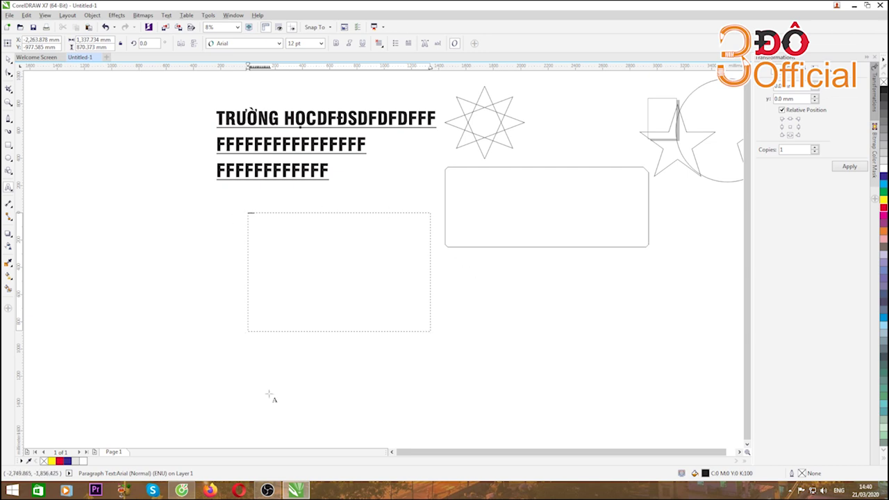
Set the sample text in the paragraph frame to 150 pt and narrow the frame to about 821 mm.
click(259, 227)
scroll(260, 221, up, 5)
drag(260, 216, 206, 209)
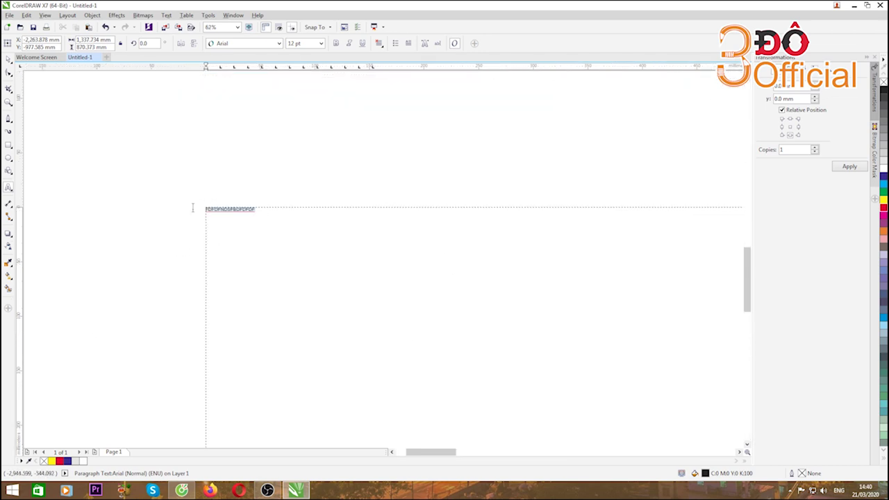
click(321, 43)
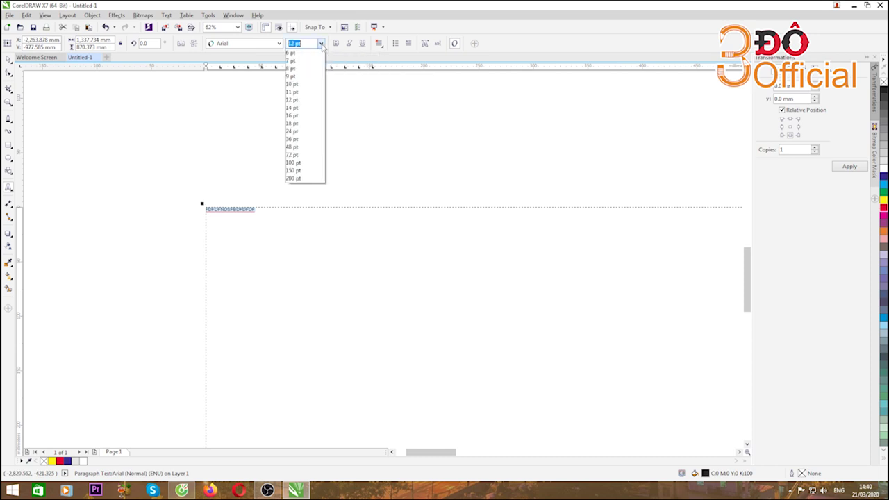
click(294, 170)
scroll(288, 162, down, 4)
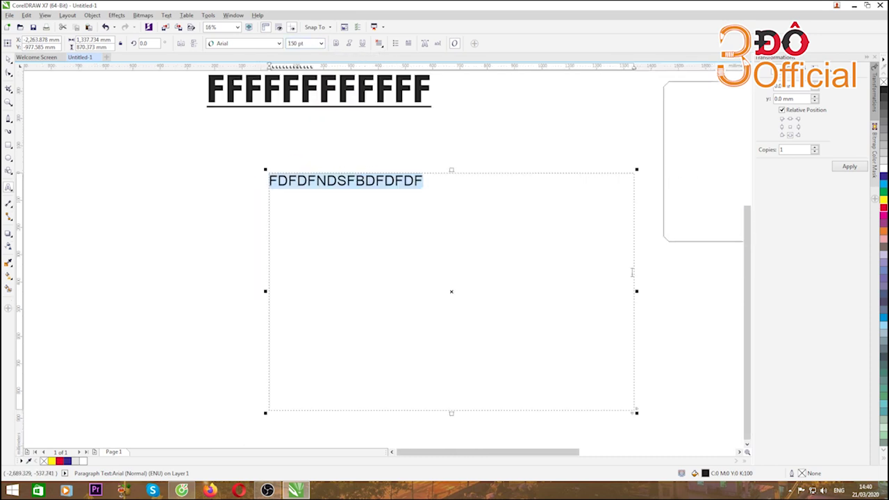
drag(636, 291, 495, 277)
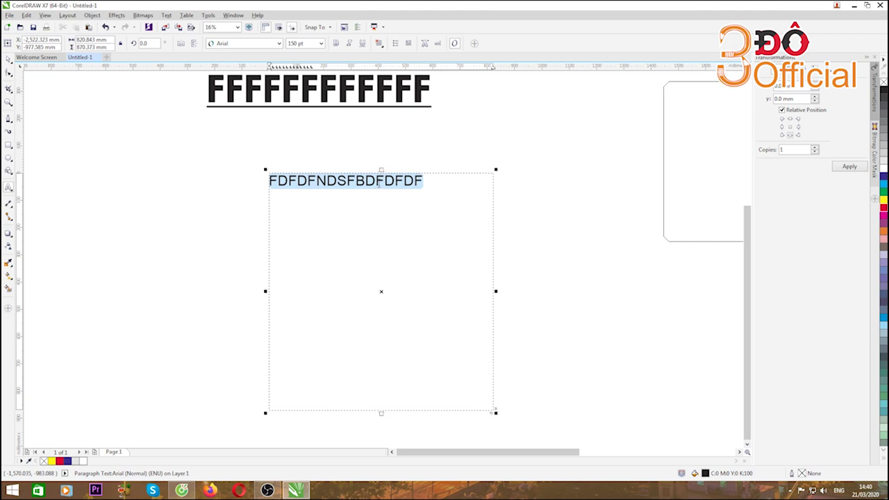
Replace the sample text with a long run of random capital letters wrapping over seven lines in the frame.
text(JGFSDJF)
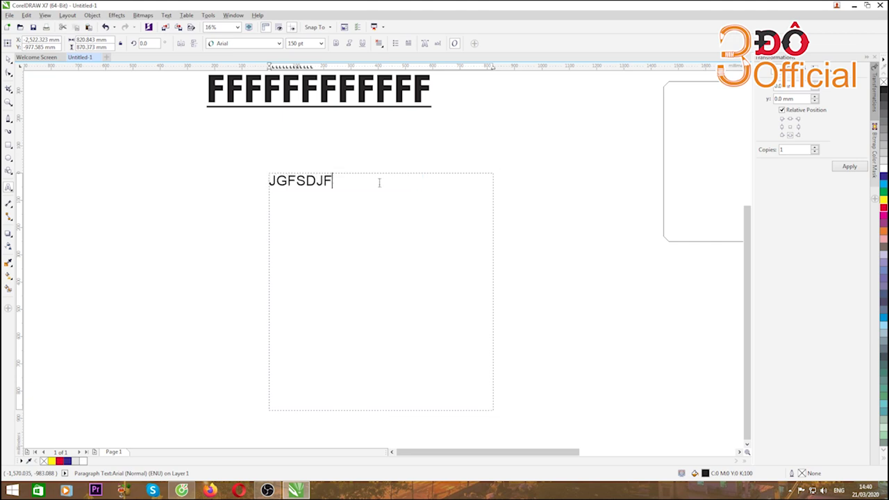
text(SDHFDJFHDAFJKHDJFDHFDJFHDJFHDFJDF)
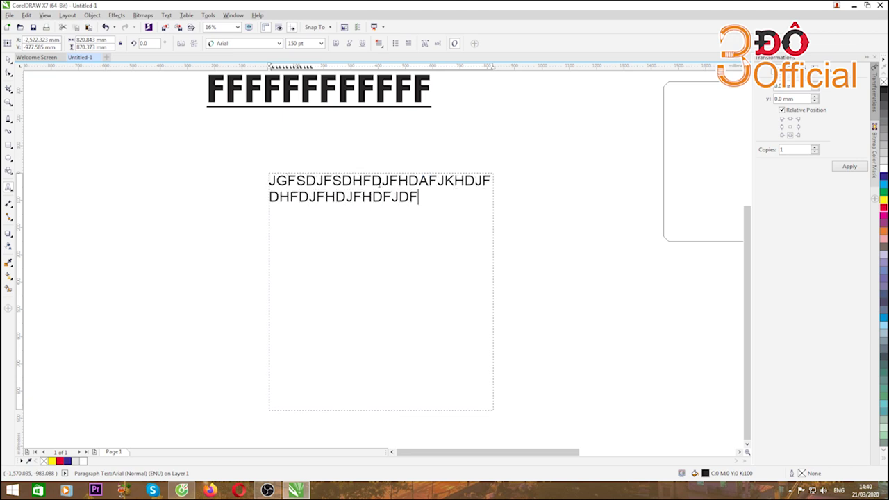
text(DFDFD)
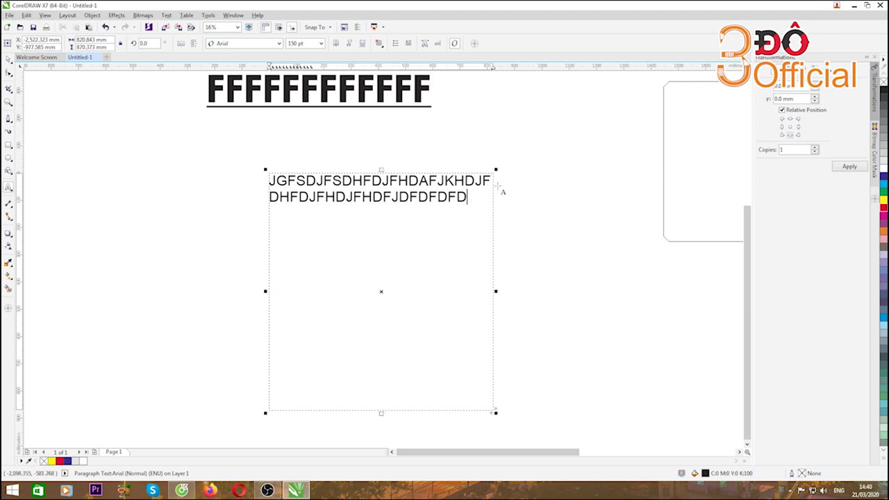
text(DFKDFJDKFDJFDFJDKFJDKFDJFKDFJ)
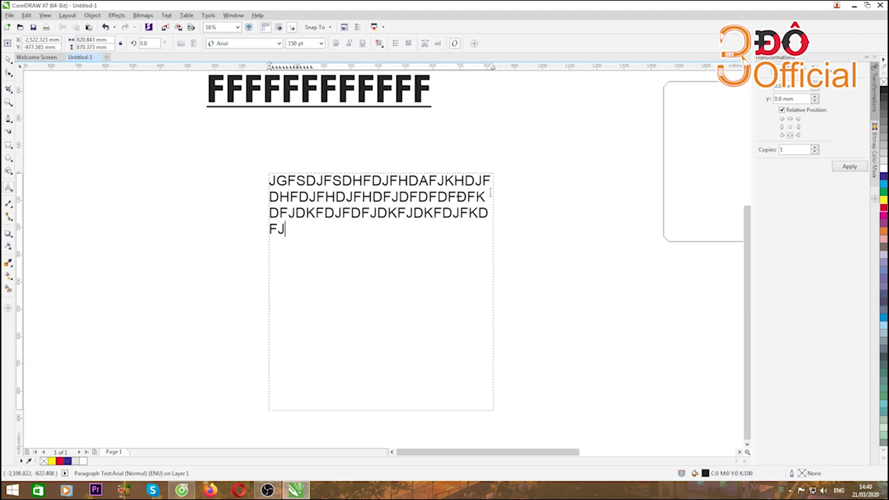
text(DKFJDFKDJFDKFJDFKDJFDKFJDKFDJ)
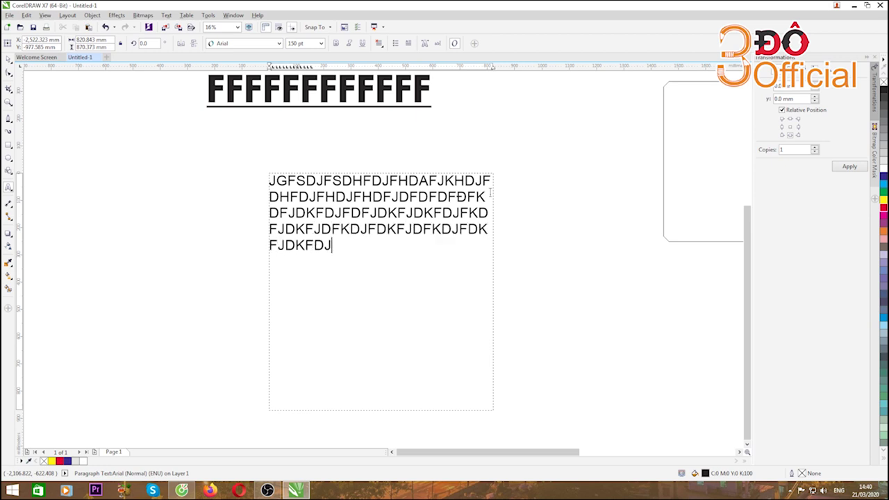
text(FKDFJDKFJDFKDJFDKFJDKFJDFKDJF)
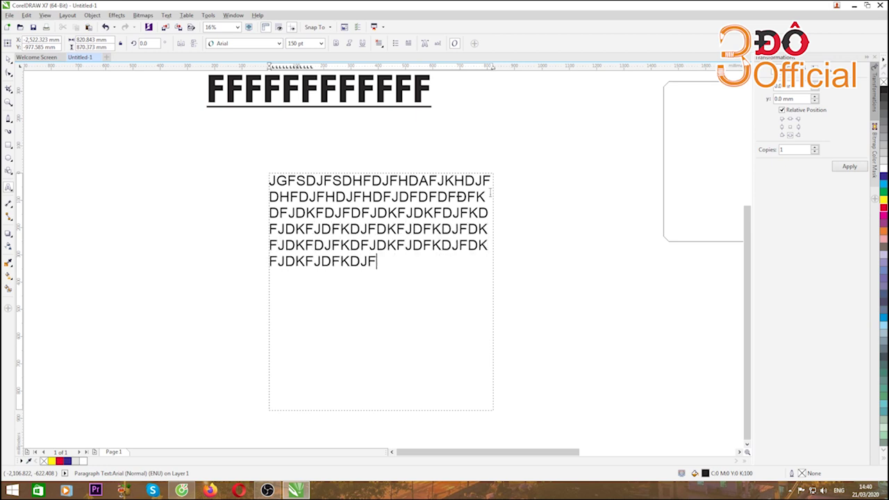
text(DKFJDFKDJFMNCMNMNXCMN)
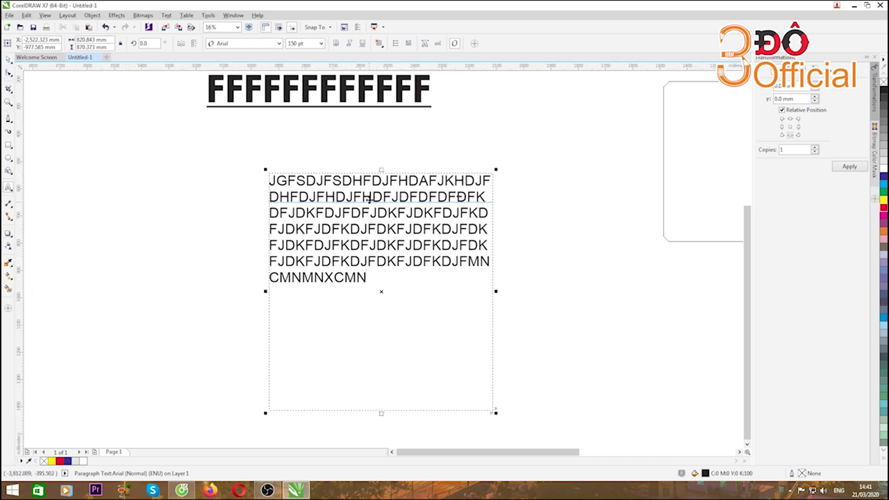
Move the chamfered rectangle around the paragraph text frame and resize it to about 1,492 by 1,242 mm.
scroll(348, 175, down, 1)
scroll(353, 199, up, 1)
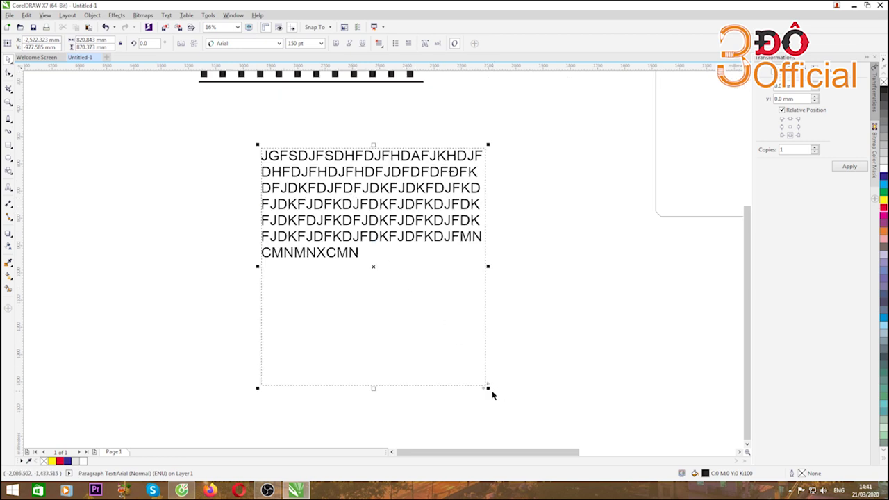
scroll(387, 260, down, 1)
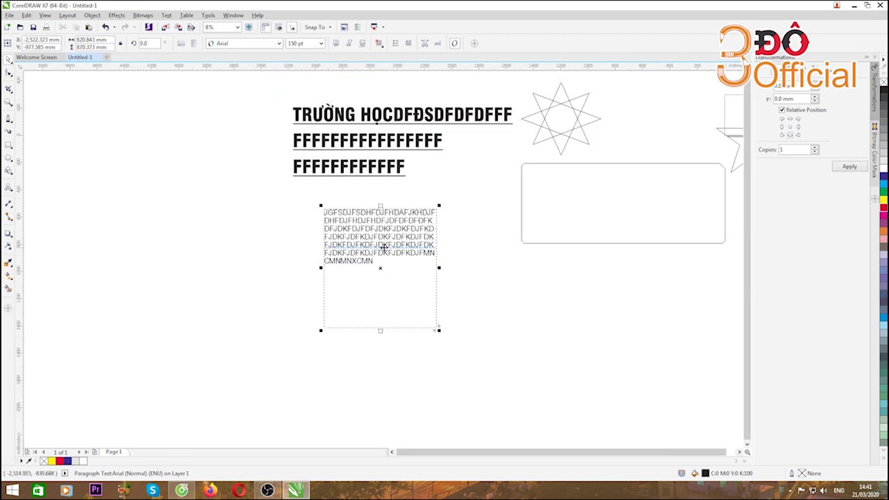
scroll(270, 207, down, 1)
click(433, 207)
drag(433, 207, 337, 288)
scroll(324, 200, up, 1)
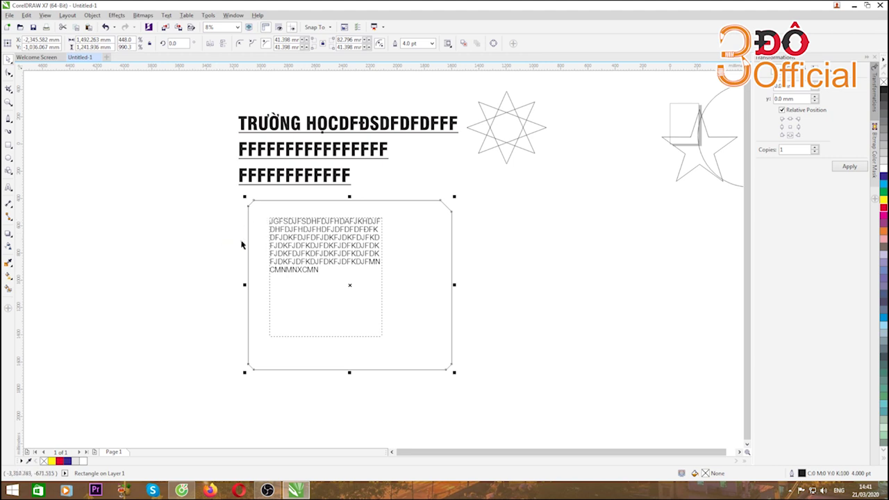
Shift the text frame toward the rectangle's middle and scale both objects together to about 1,122 by 934 mm.
click(306, 232)
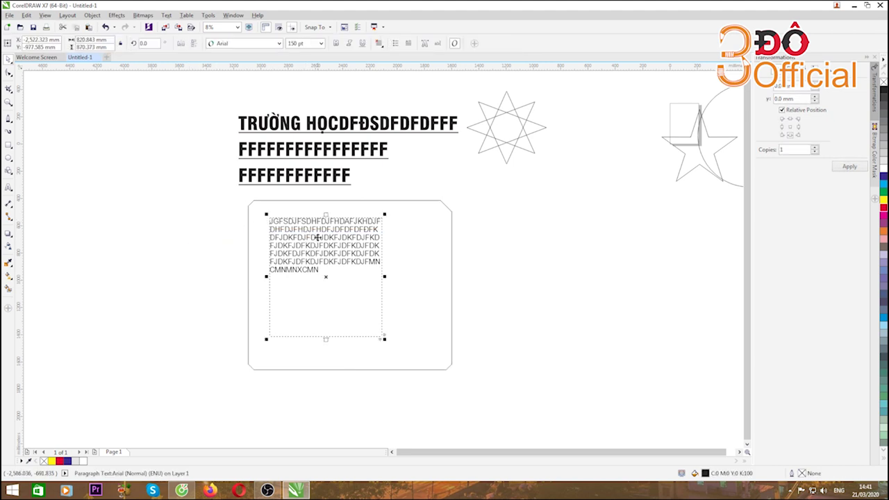
drag(306, 232, 331, 236)
click(247, 203)
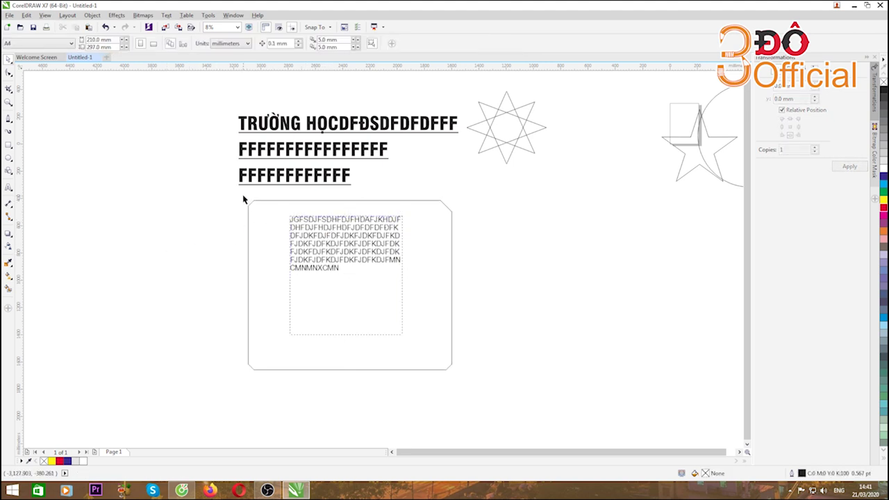
drag(233, 200, 454, 381)
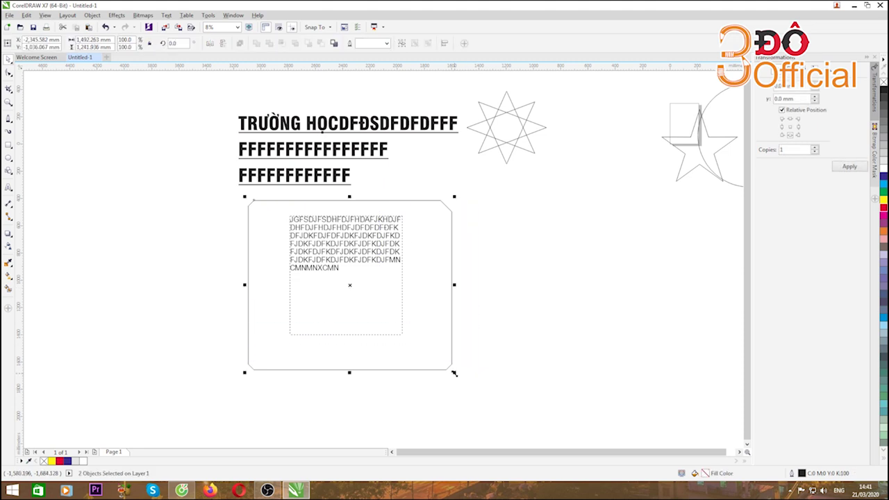
drag(454, 371, 400, 328)
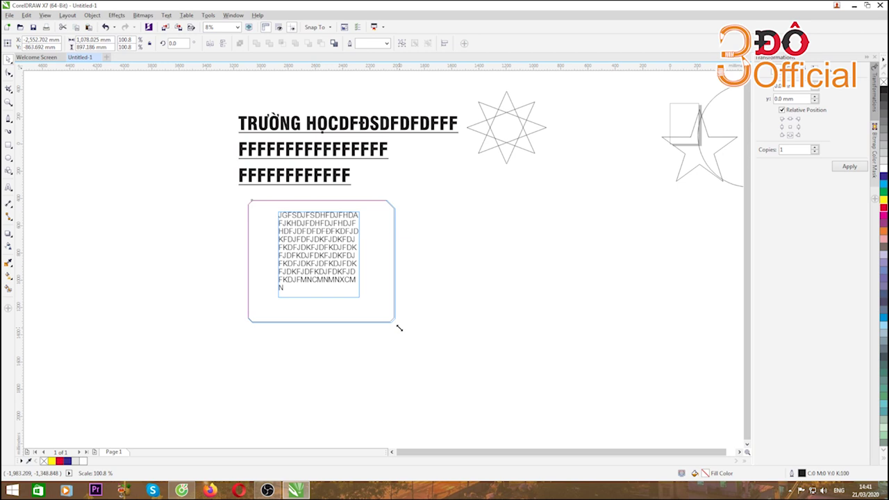
drag(400, 328, 407, 329)
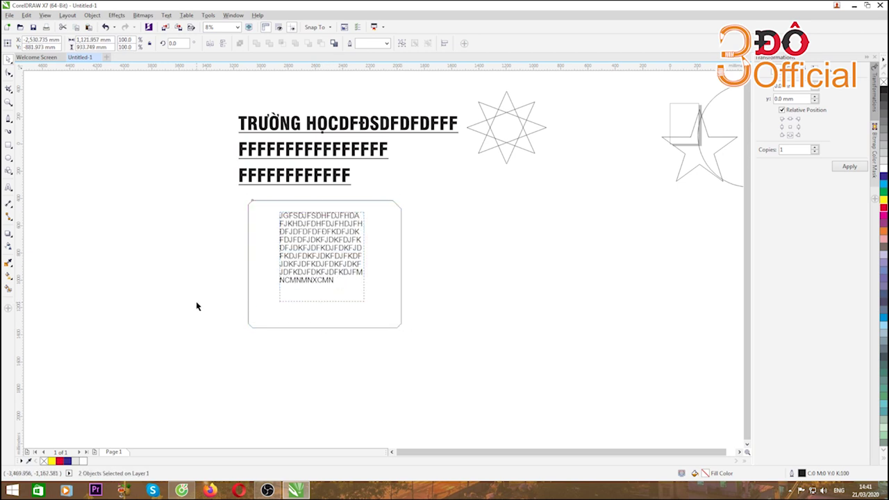
Try a 200 pt font size on the paragraph text inside the rectangle.
click(300, 278)
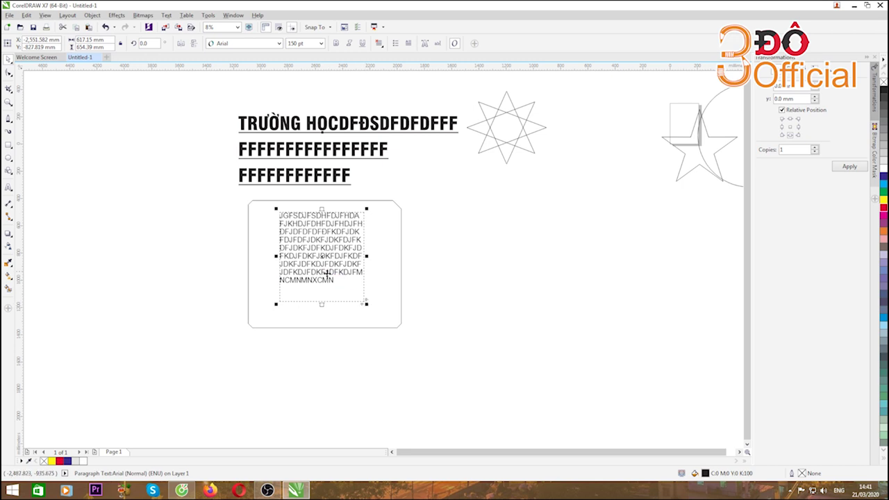
click(322, 45)
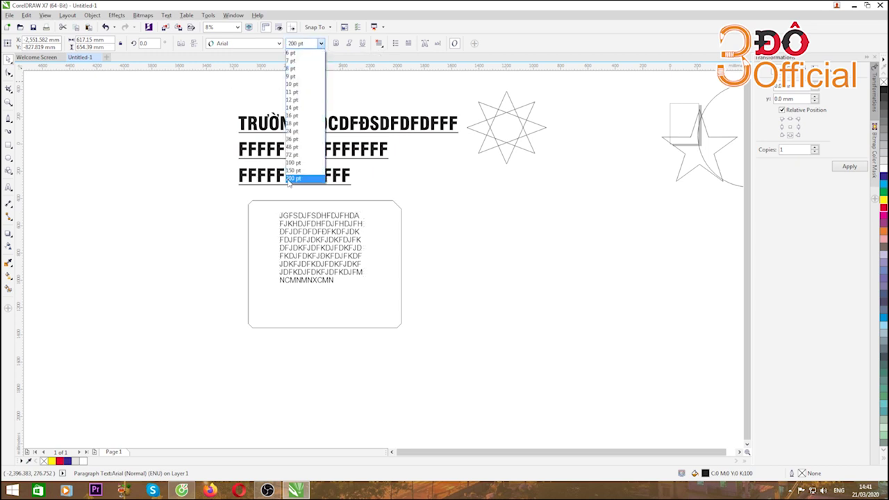
click(198, 209)
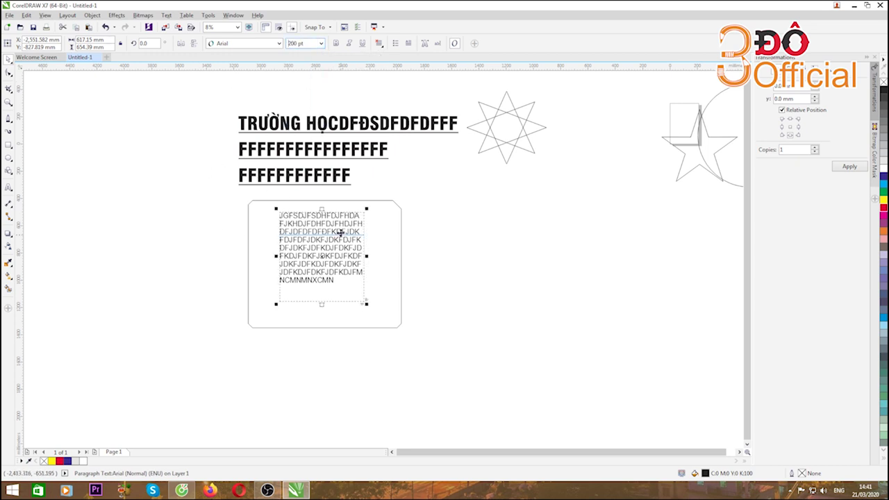
click(220, 241)
drag(222, 189, 479, 366)
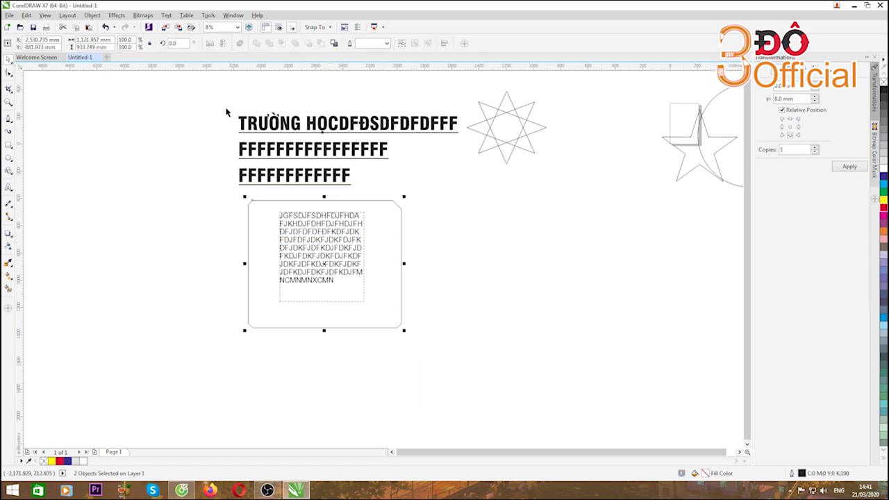
drag(211, 98, 467, 357)
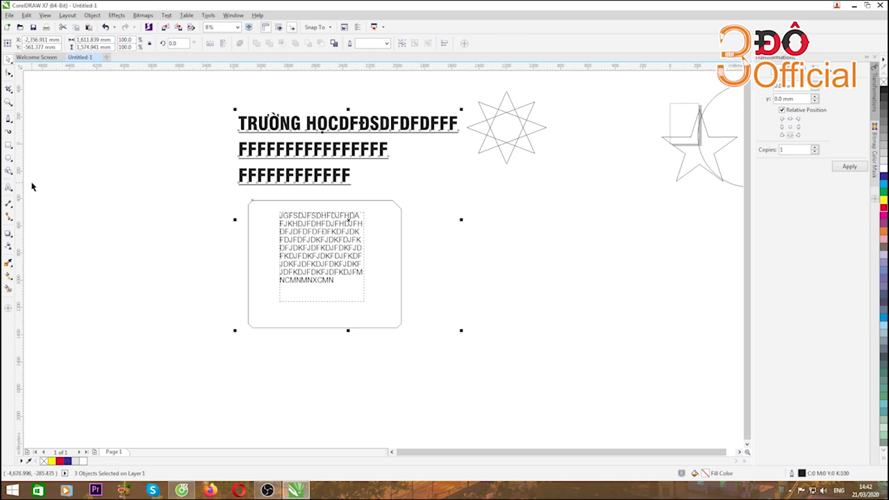
click(57, 200)
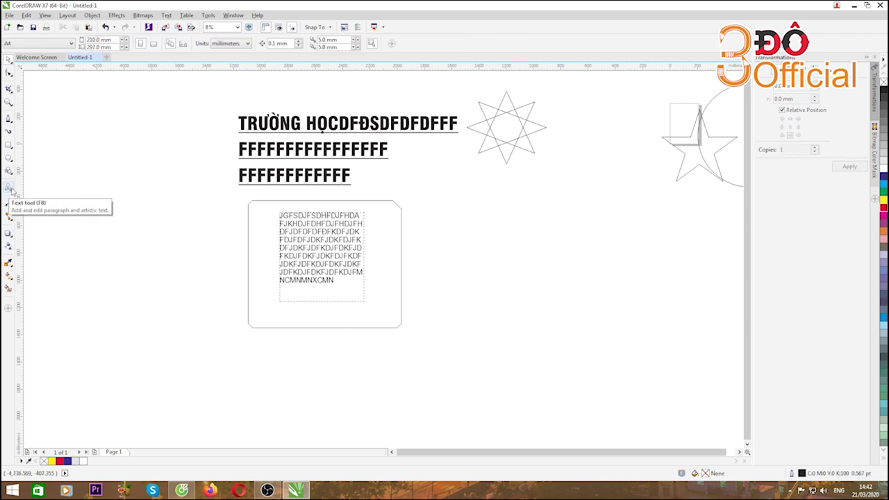
click(9, 188)
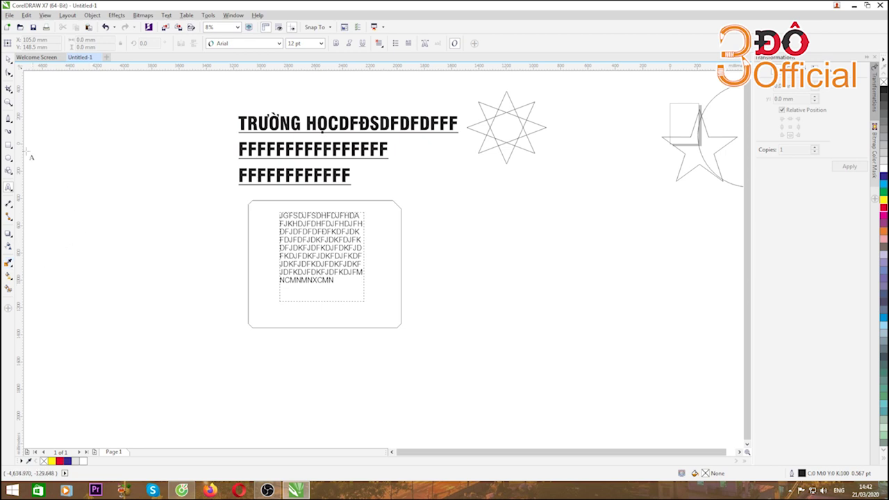
click(13, 224)
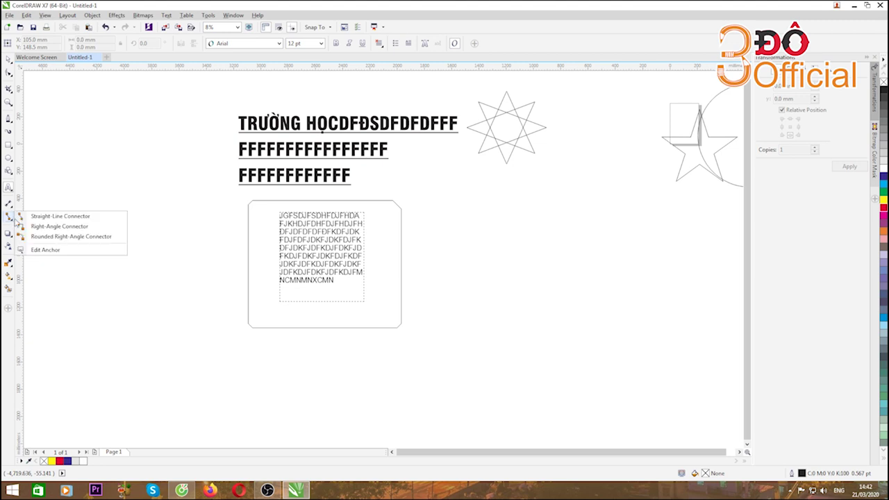
click(43, 200)
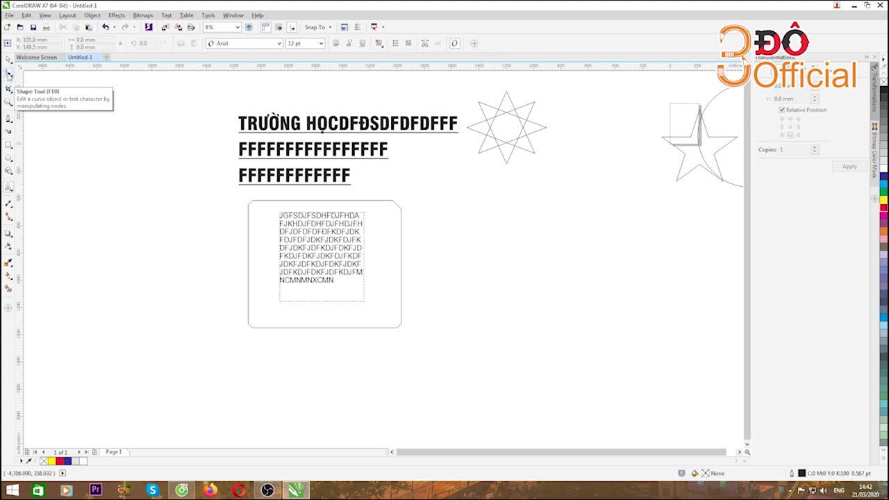
click(9, 59)
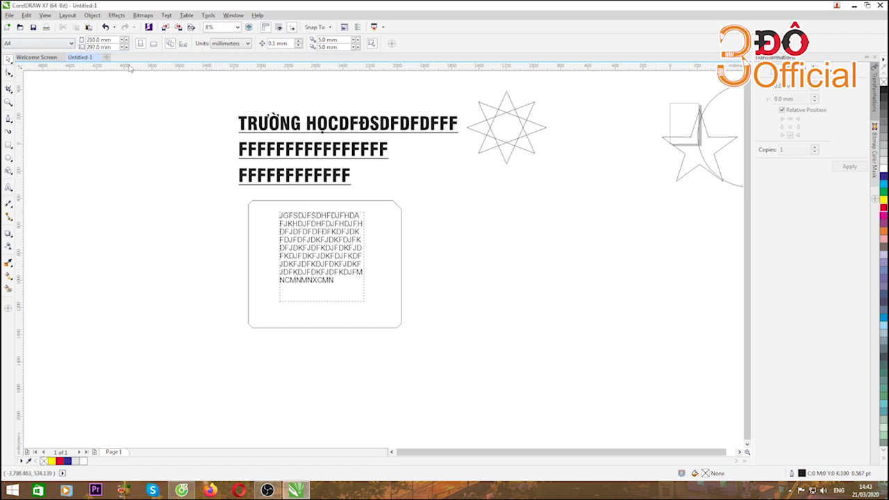
Draw an empty paragraph text frame about 864 by 599 mm beside the headline text and a rectangle about 742 by 234 mm above it.
click(9, 189)
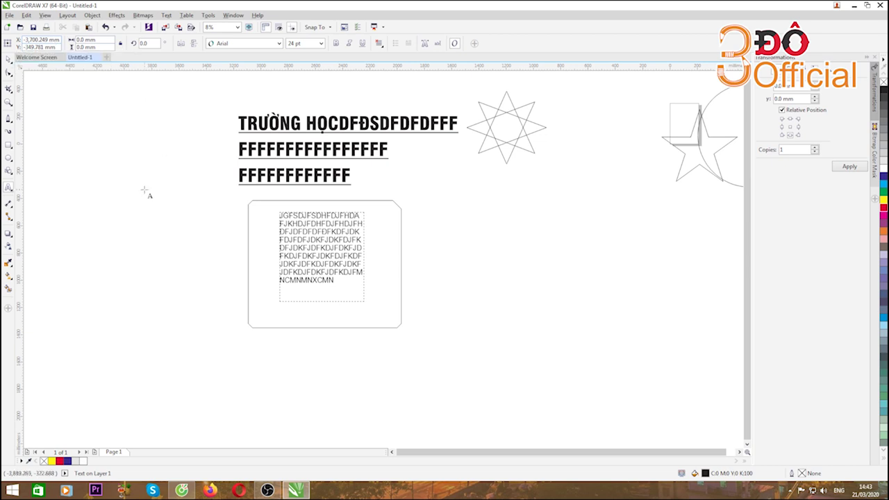
drag(91, 158, 215, 245)
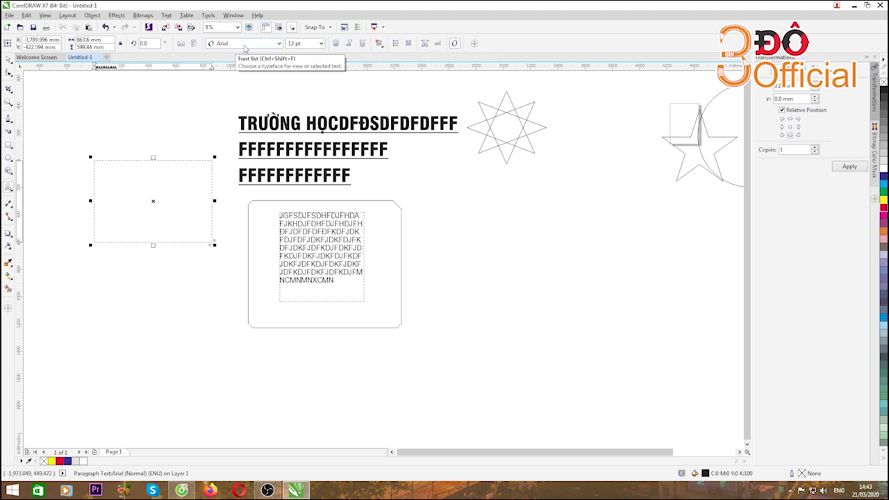
click(8, 145)
drag(65, 109, 172, 146)
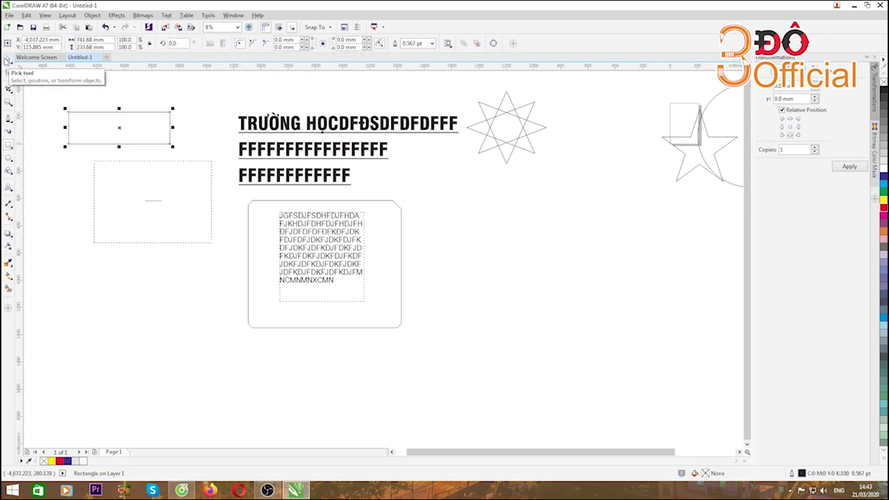
click(8, 59)
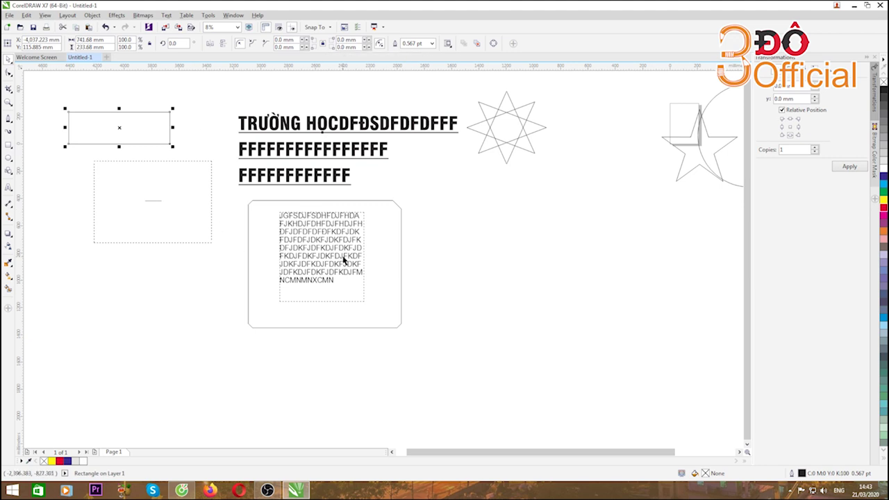
Select all nine text and shape objects in the drawing together.
scroll(346, 258, down, 3)
scroll(430, 160, up, 4)
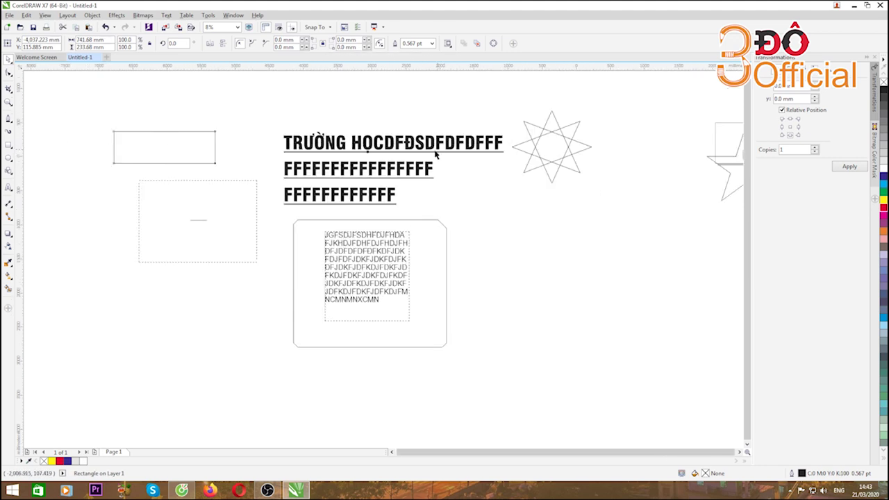
scroll(432, 151, down, 3)
click(166, 128)
drag(178, 129, 669, 317)
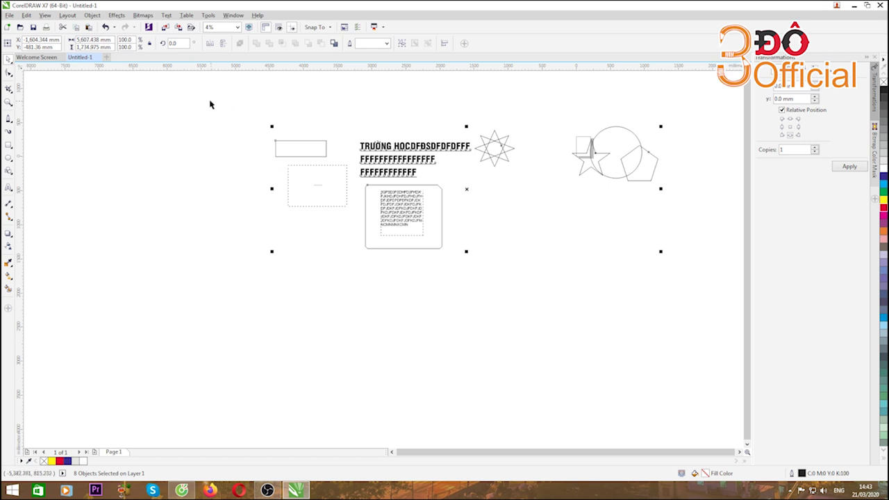
drag(210, 101, 715, 328)
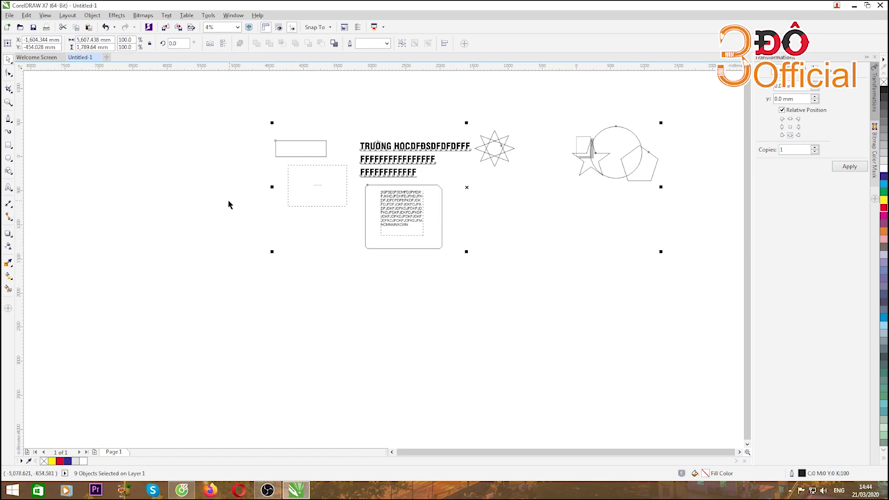
click(202, 141)
drag(204, 113, 700, 329)
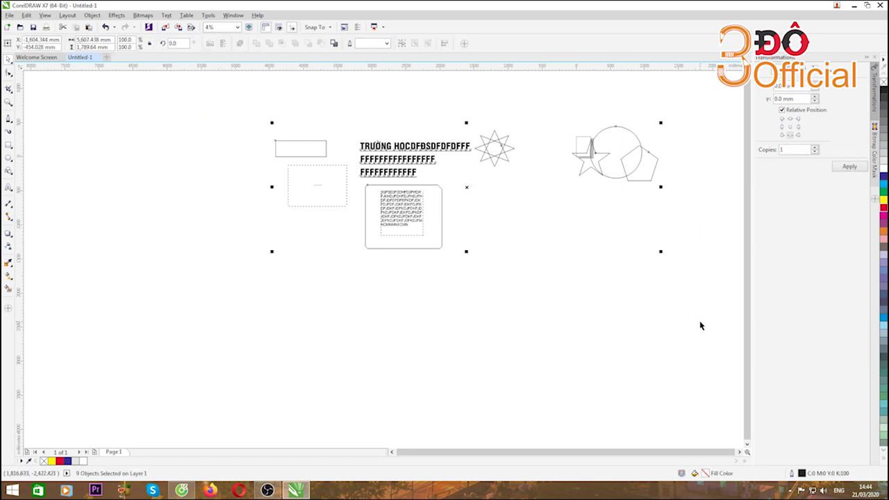